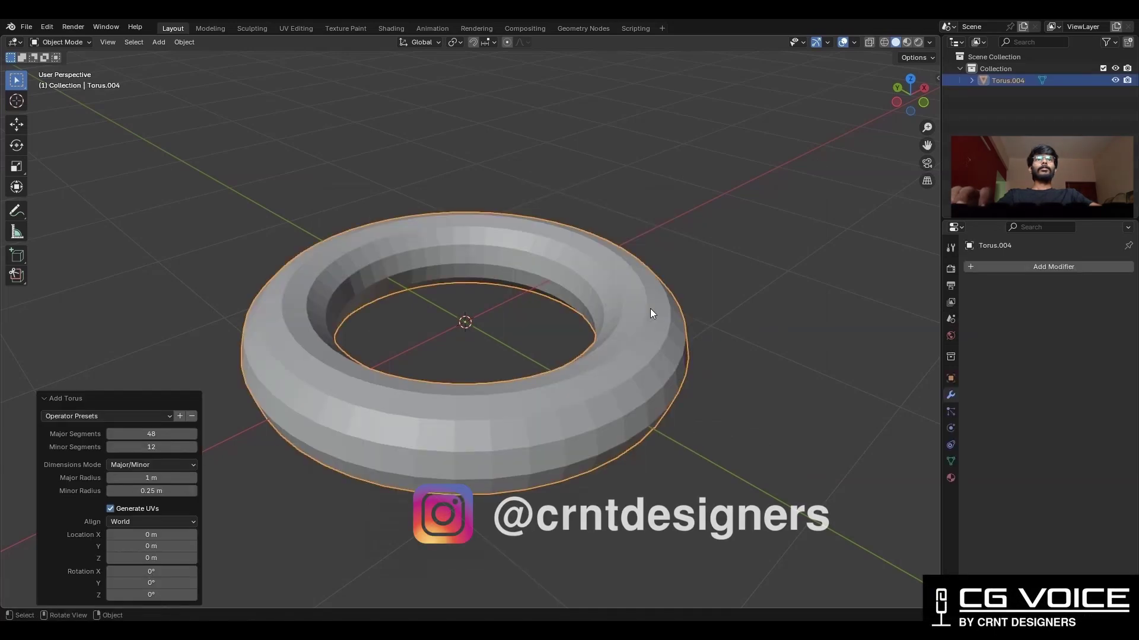
- Show statistics and wireframe overlays, and thin the torus minor radius to 0.1 m
click(909, 81)
click(853, 43)
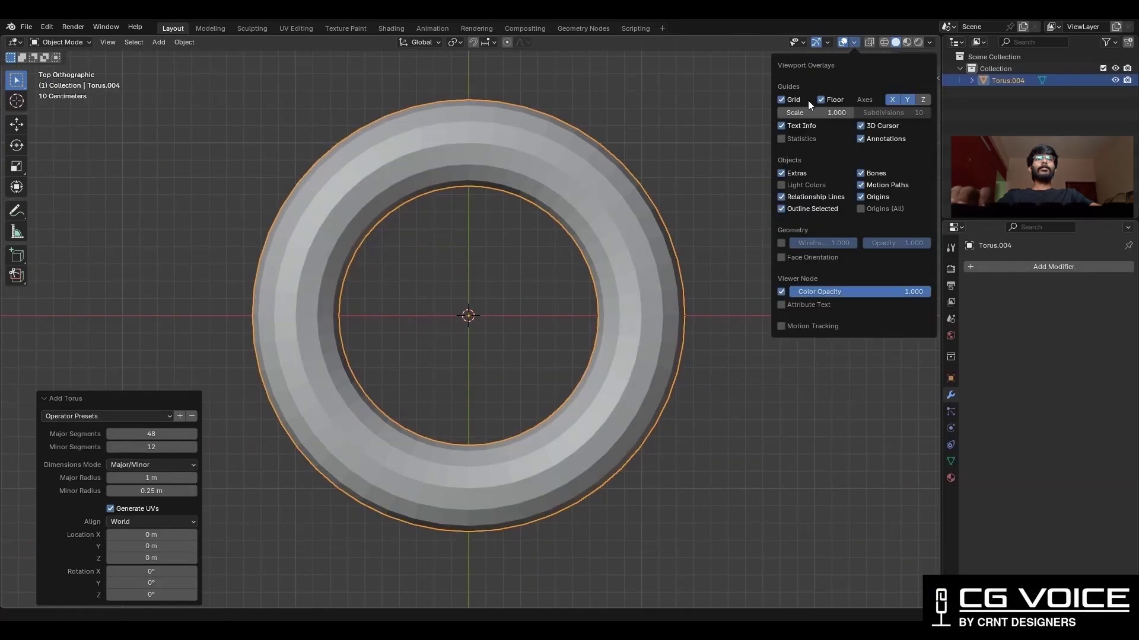
click(781, 139)
click(781, 243)
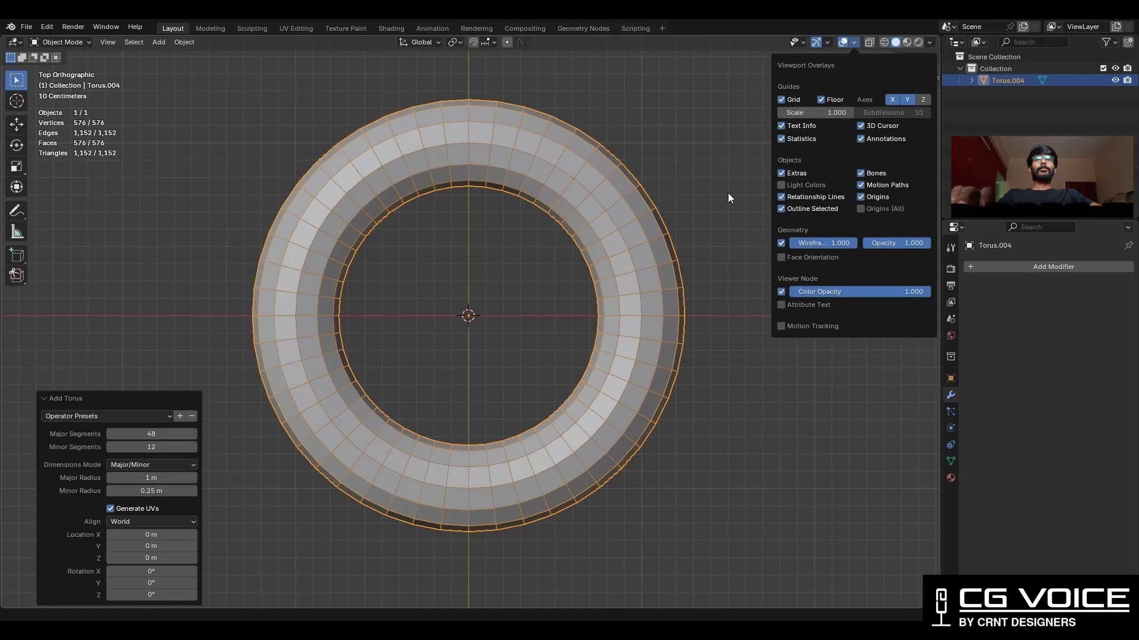
text(0.1)
key(Return)
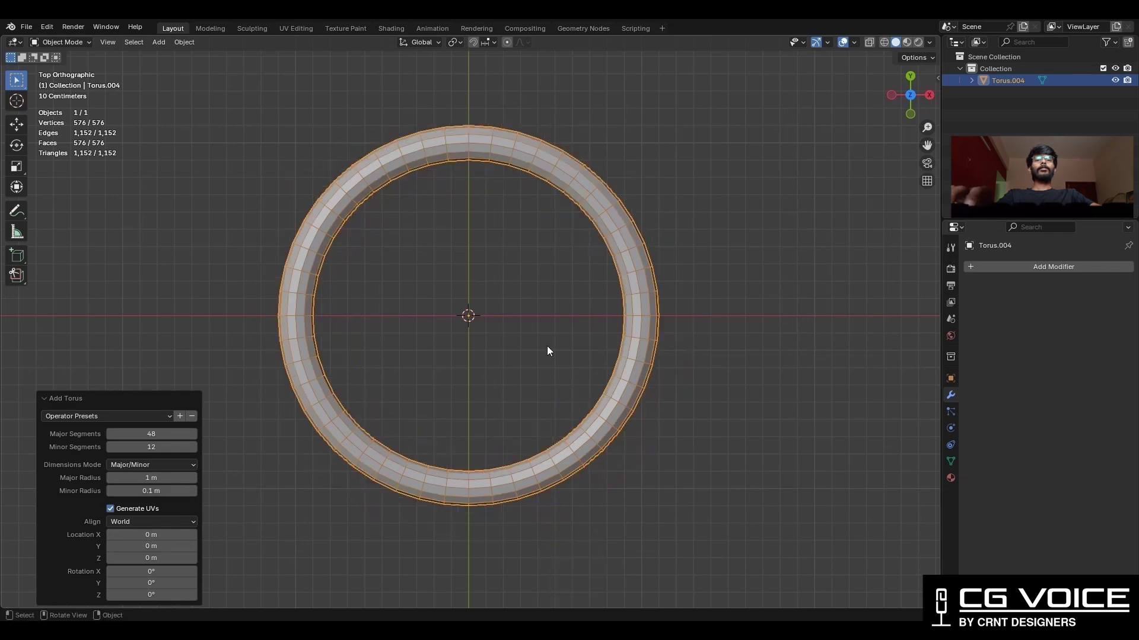
scroll(514, 154, up, 3)
mouse_move(526, 150)
middle_down()
mouse_move(521, 253)
mouse_move(497, 228)
mouse_move(507, 253)
mouse_move(404, 373)
middle_up()
- In face select mode, use X-ray to select faces at the top of the ring
key(Tab)
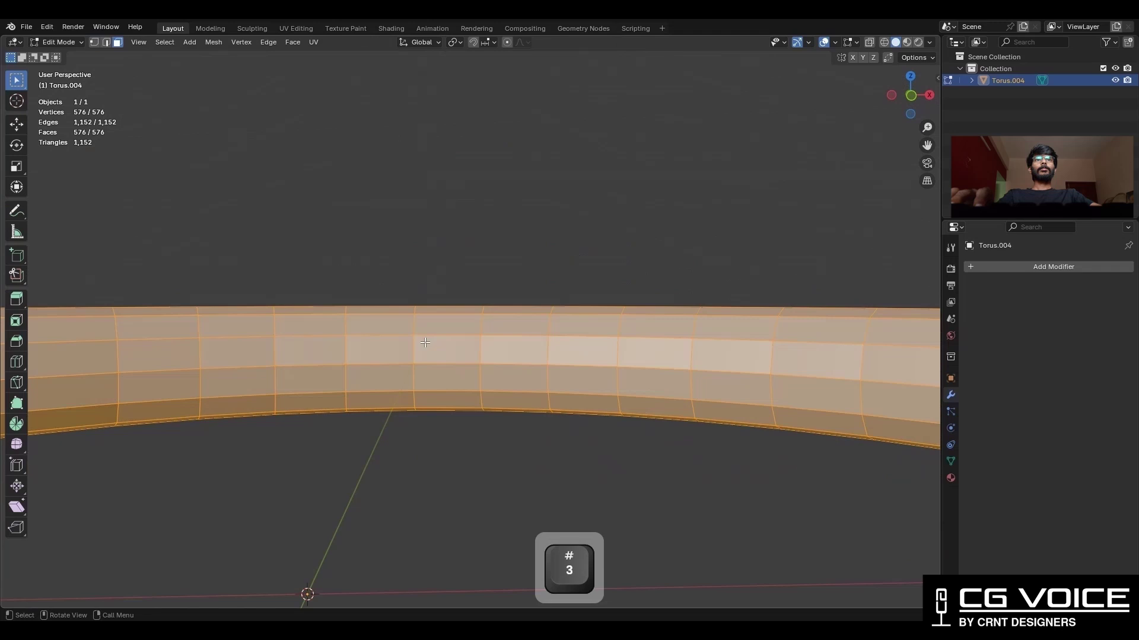
key(3)
click(402, 374)
click(912, 90)
key(alt+z)
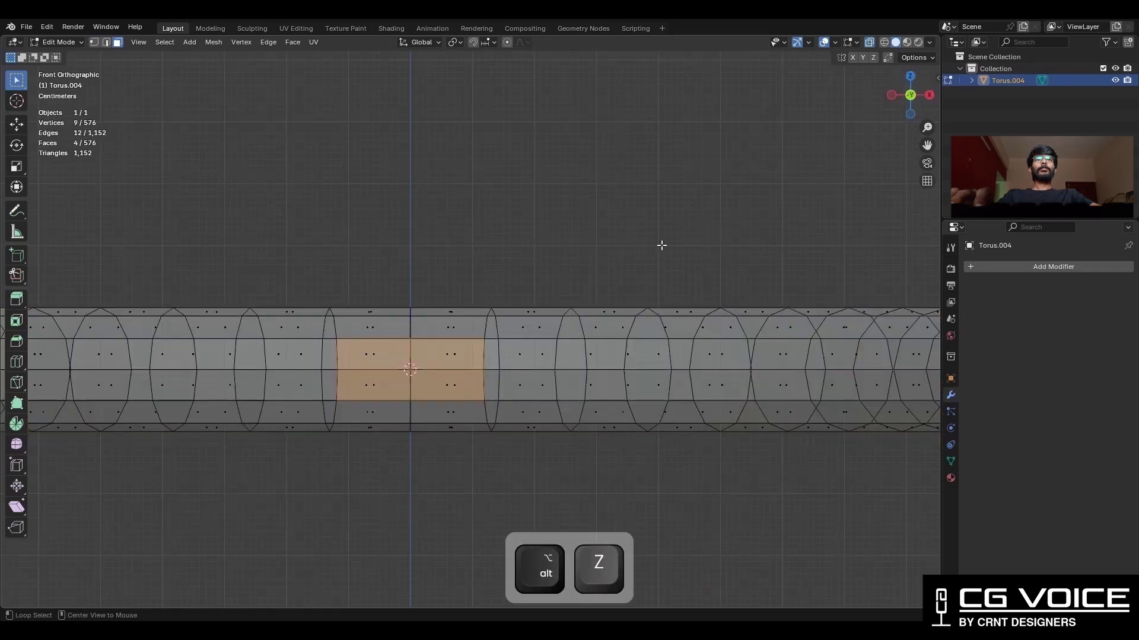
shift+drag(354, 407, 354, 407)
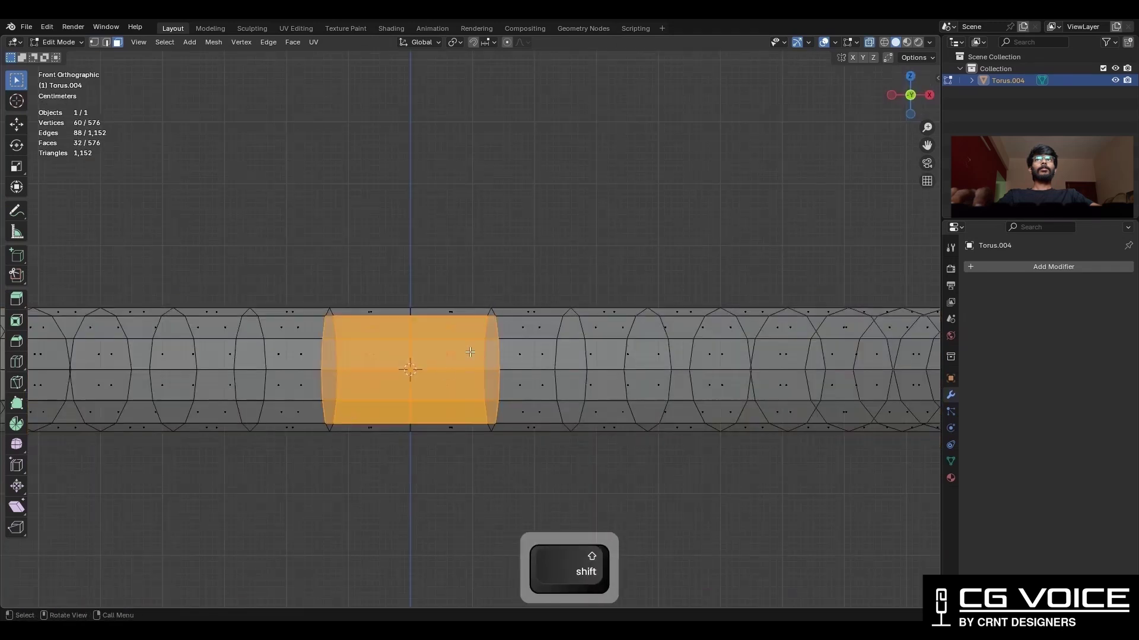
key(alt+z)
- From the top view, trim the selection down to a single face strip
drag(910, 95, 923, 86)
key(KP_7)
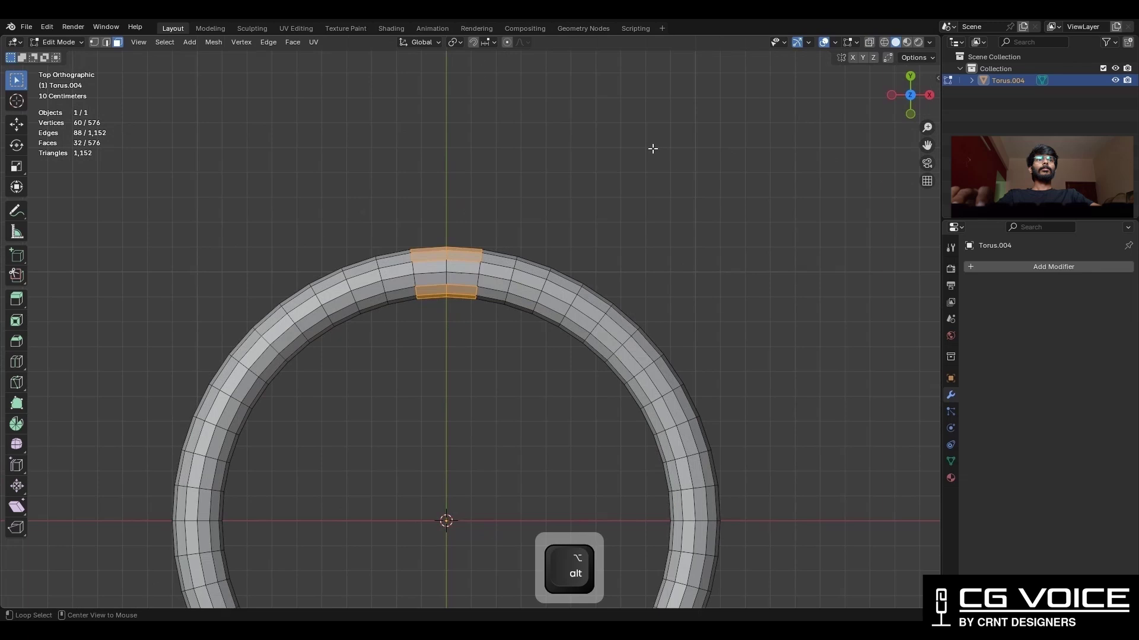
ctrl+drag(579, 173, 463, 234)
scroll(526, 373, down, 3)
scroll(468, 327, up, 2)
ctrl+drag(534, 203, 469, 328)
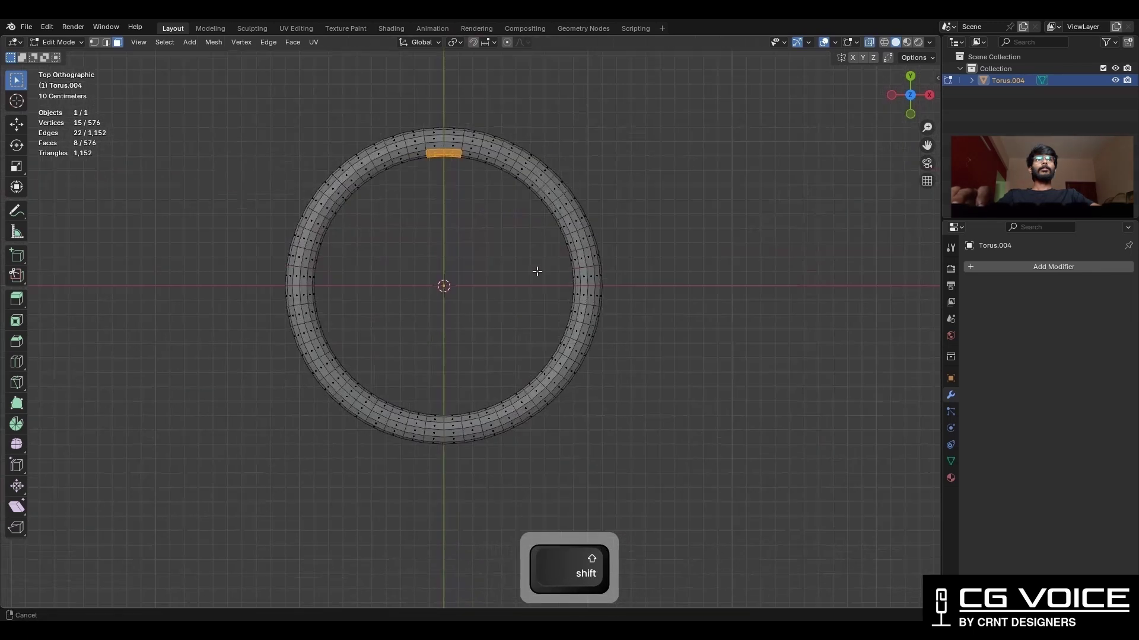
scroll(537, 270, up, 3)
scroll(411, 336, up, 4)
mouse_move(411, 336)
middle_down()
mouse_move(453, 382)
mouse_move(552, 227)
middle_up()
- Reduce the strip to its boundary loop and snap the 3D cursor to it
key(ctrl+2)
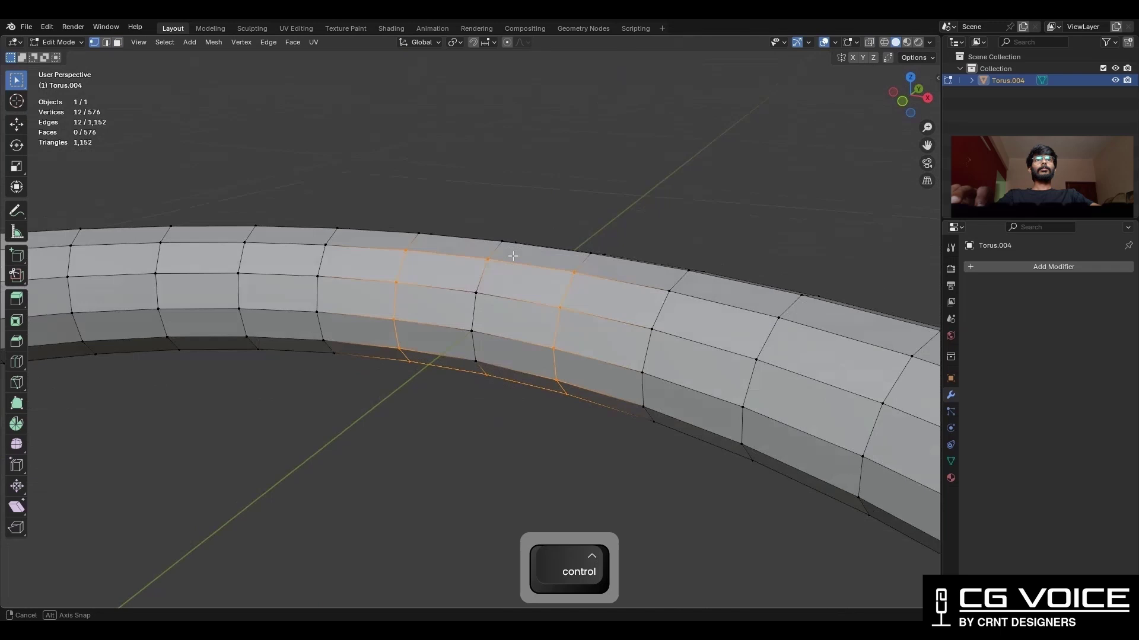
key(shift+s)
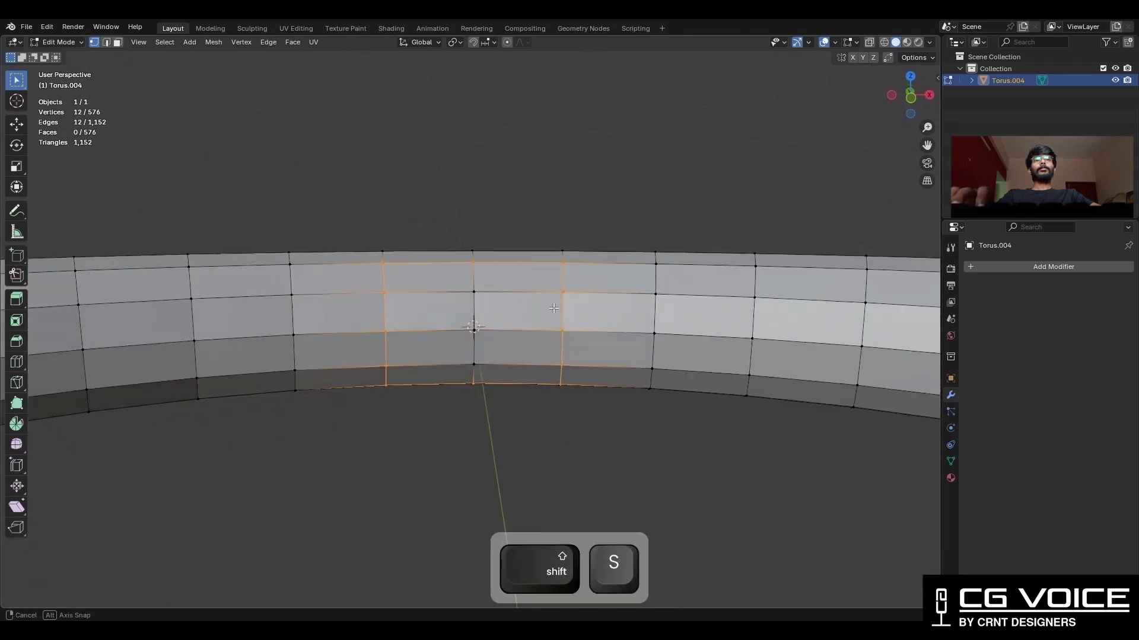
key(2)
middle_drag(552, 228, 545, 318)
- Back in Object Mode, add a 12-vertex cylinder at the cursor
key(Tab)
key(Delete)
scroll(549, 176, down, 5)
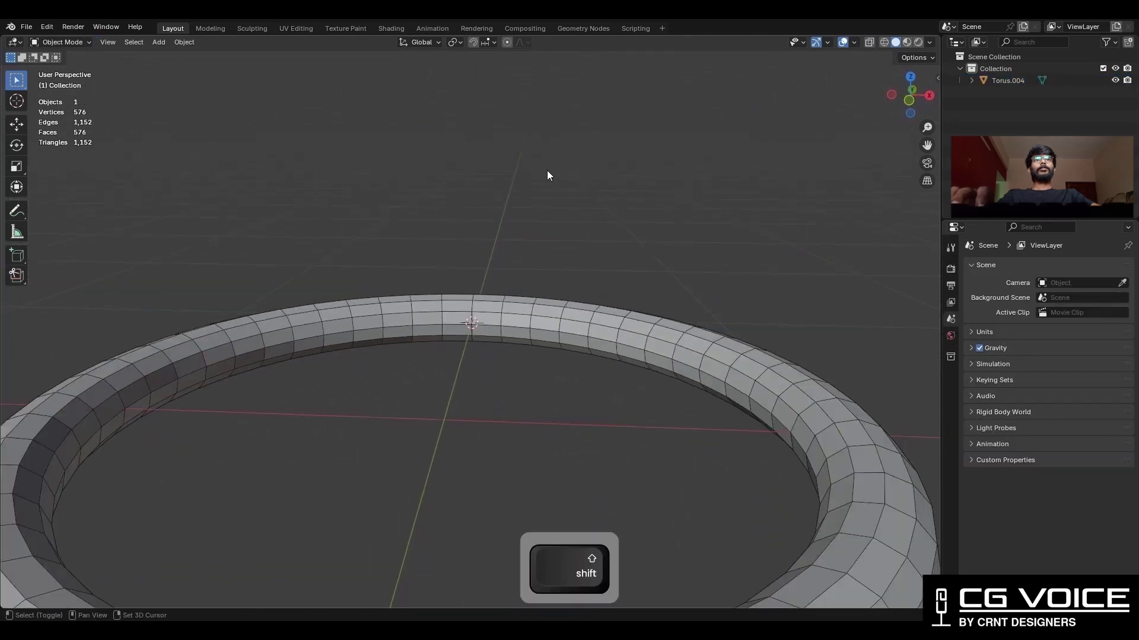
key(shift+a)
click(616, 227)
text(12)
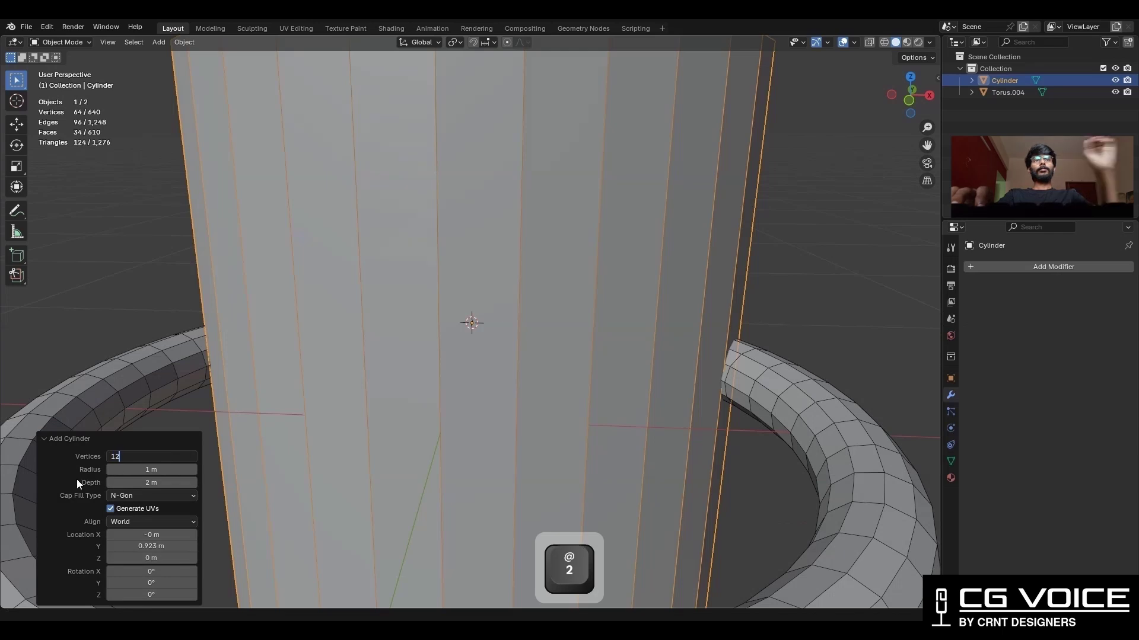
key(Return)
scroll(916, 105, down, 5)
- Rotate the cylinder 90° and scale it down to fit the ring
key(KP_3)
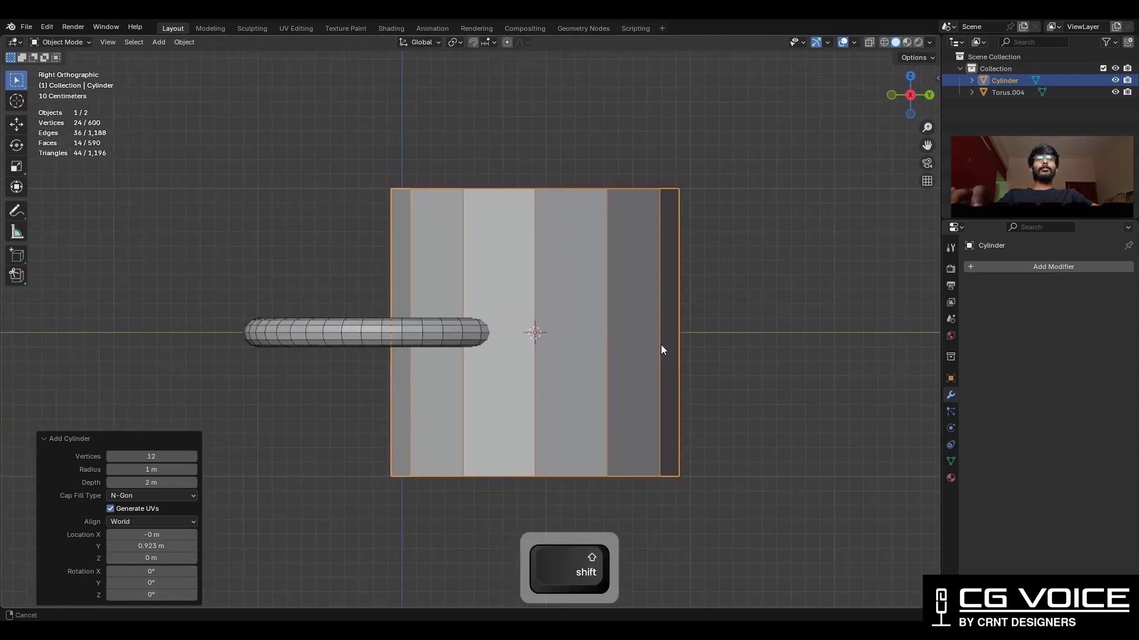
text(r90)
key(Return)
key(s)
click(547, 330)
middle_drag(546, 331, 691, 328)
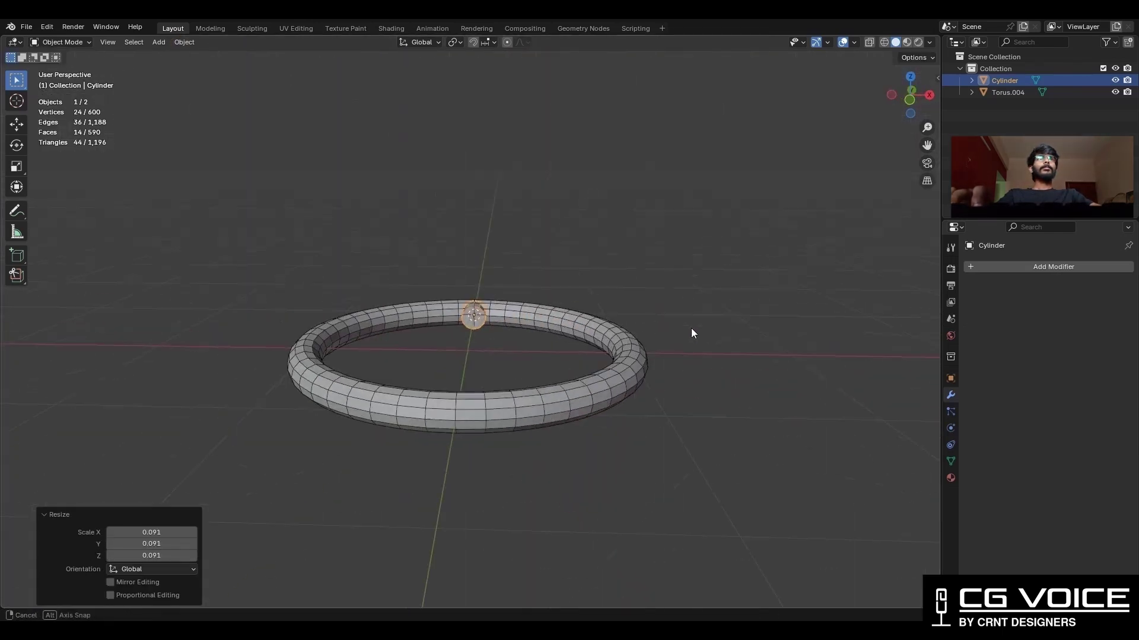
key(KP_1)
scroll(696, 214, up, 5)
key(alt+z)
key(s)
click(623, 262)
- Move the cylinder into place on the ring, then select the ring as active
key(KP_7)
key(alt+z)
key(shift+space)
key(g)
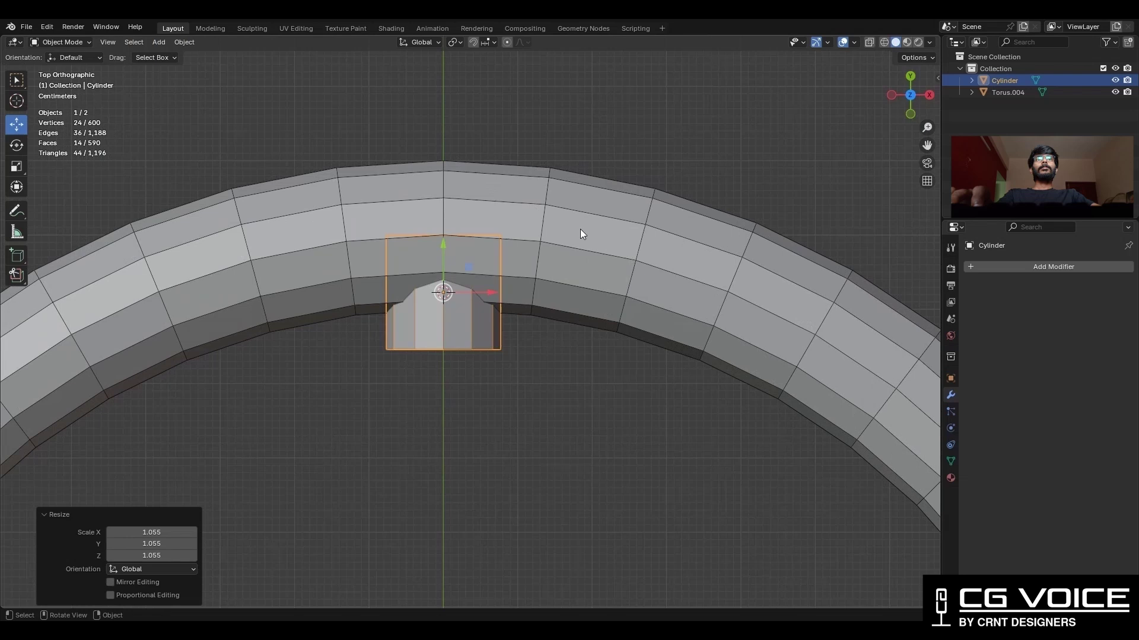
shift+click(608, 244)
- Boolean-union the cylinder into the ring, apply it, and delete the cylinder
key(shift+q)
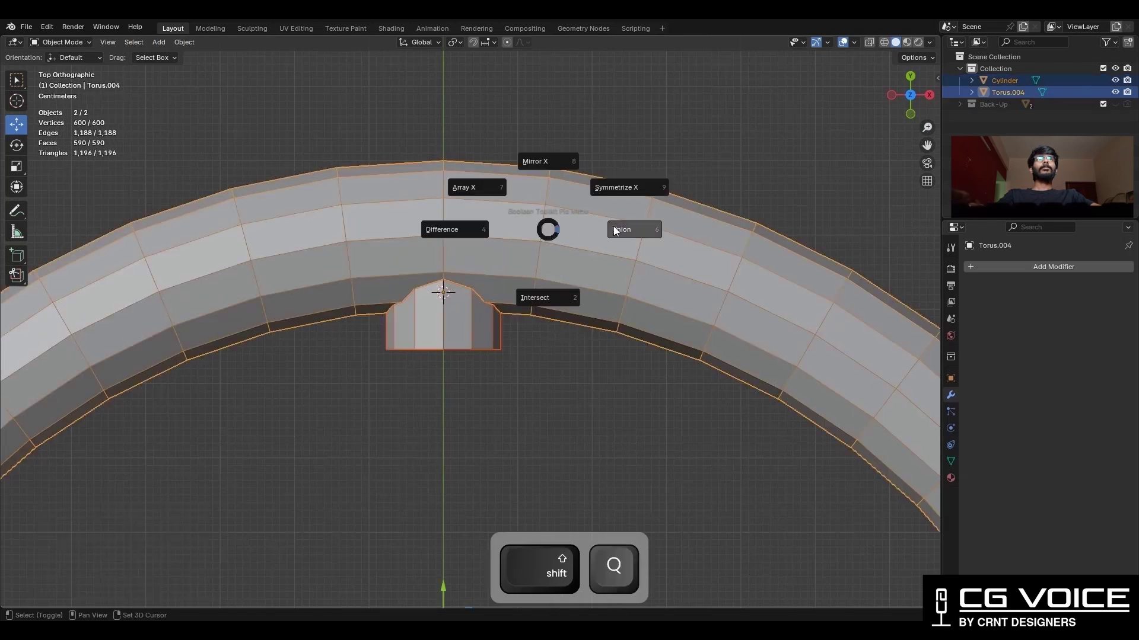
click(614, 230)
click(1094, 325)
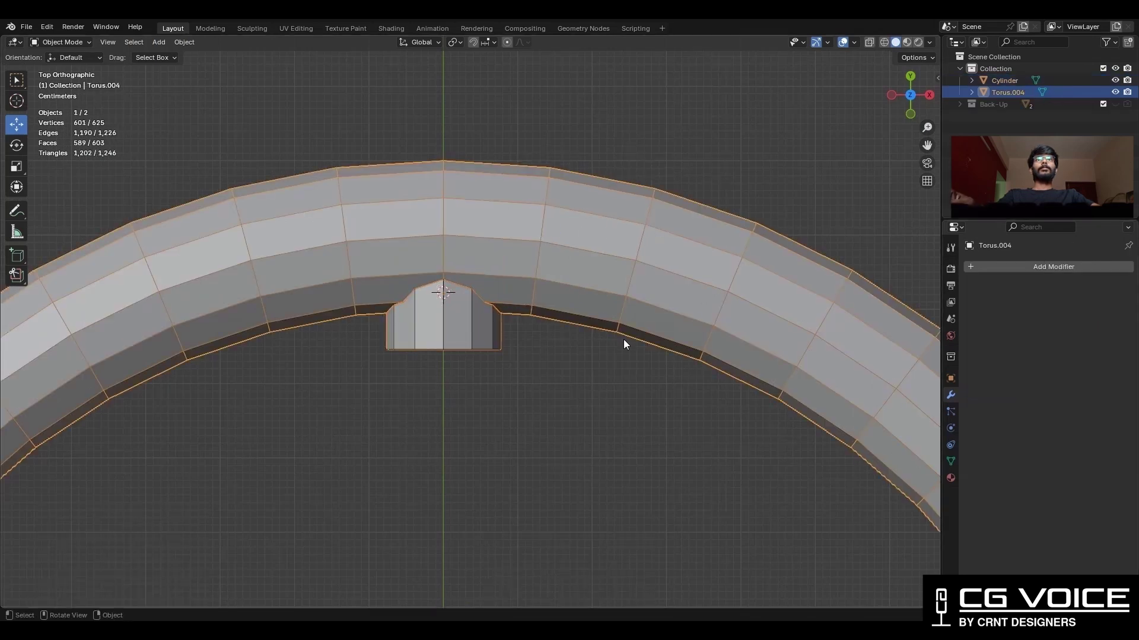
click(470, 337)
key(x)
scroll(473, 347, down, 3)
- Merge the ring's vertices by distance and dissolve the stray joint edge
mouse_move(473, 348)
middle_down()
mouse_move(460, 258)
mouse_move(448, 322)
middle_up()
key(Tab)
scroll(477, 337, up, 3)
key(a)
key(m)
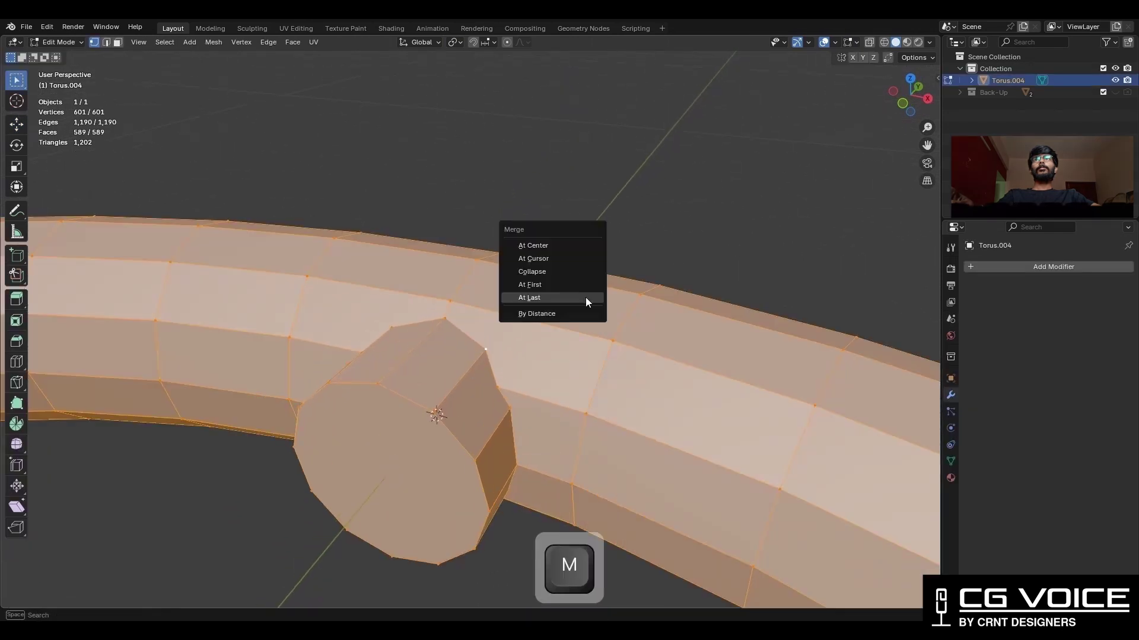
click(586, 300)
click(487, 350)
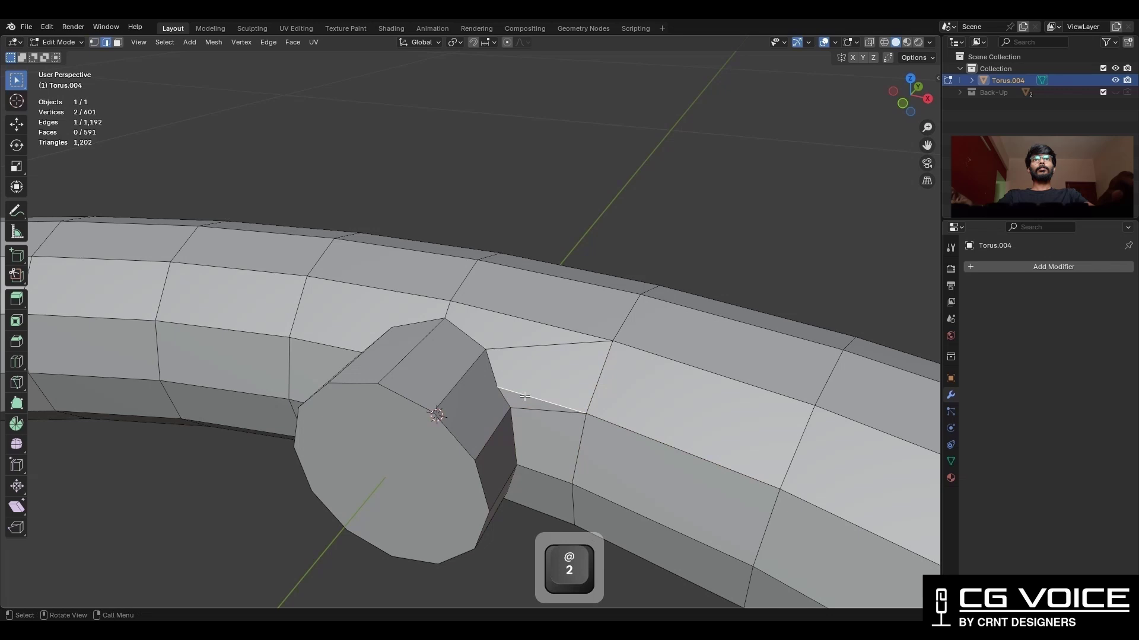
key(ctrl+x)
- Reposition the top vertex at the stub joint
middle_drag(525, 396, 539, 480)
key(1)
click(540, 490)
key(g)
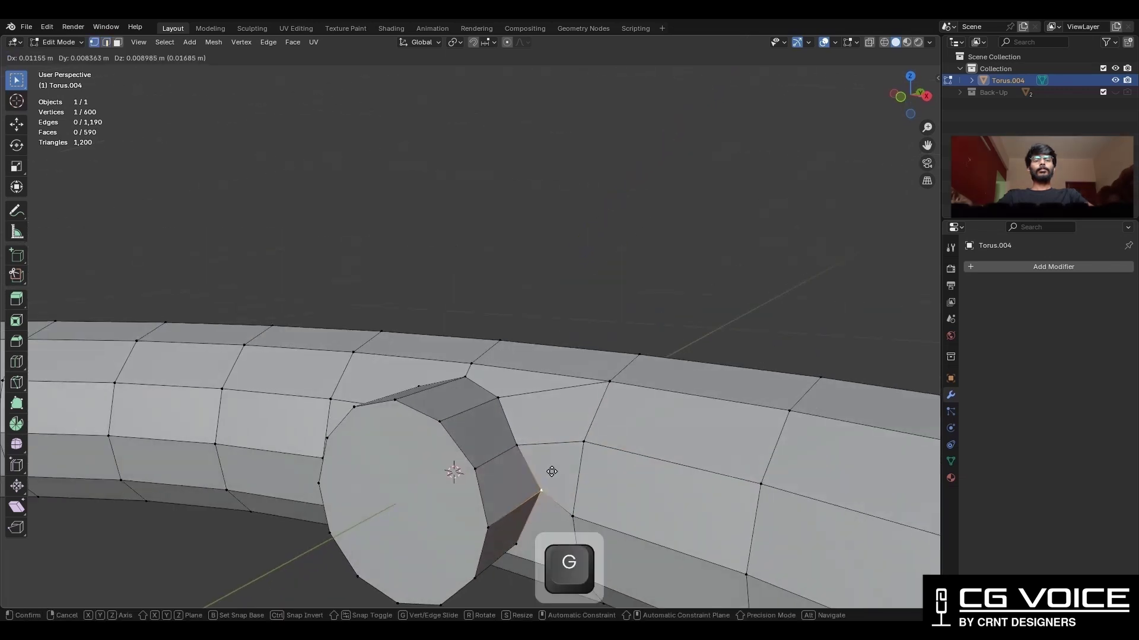
right_click(552, 472)
click(464, 377)
key(g)
click(490, 381)
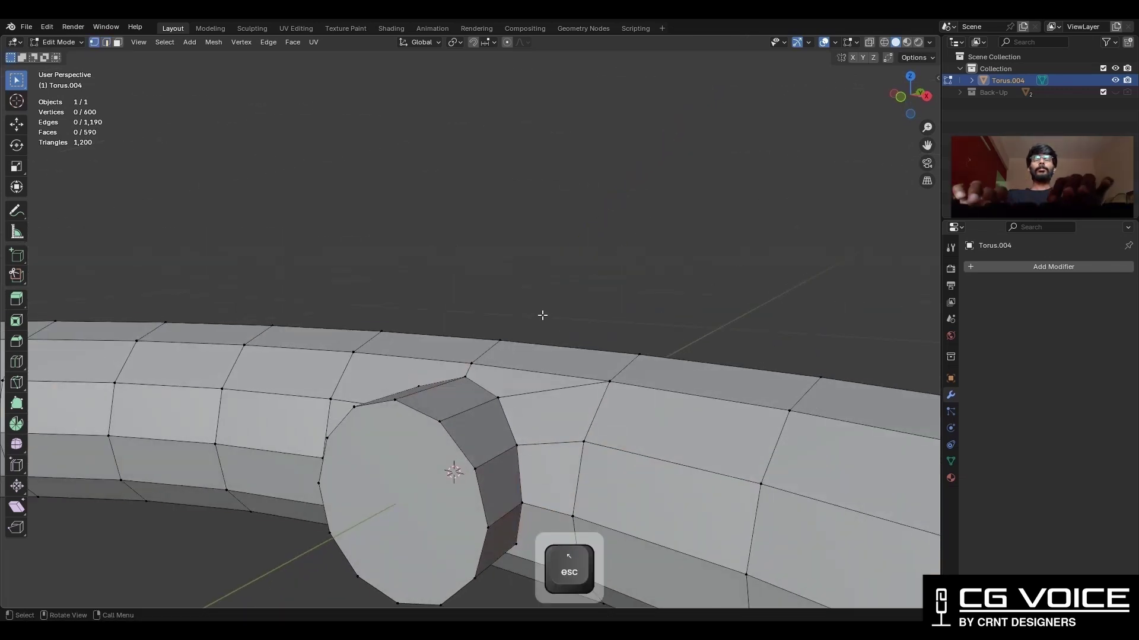
- Symmetrize the whole mesh, switching to the opposite mirror direction
key(a)
click(214, 42)
click(227, 219)
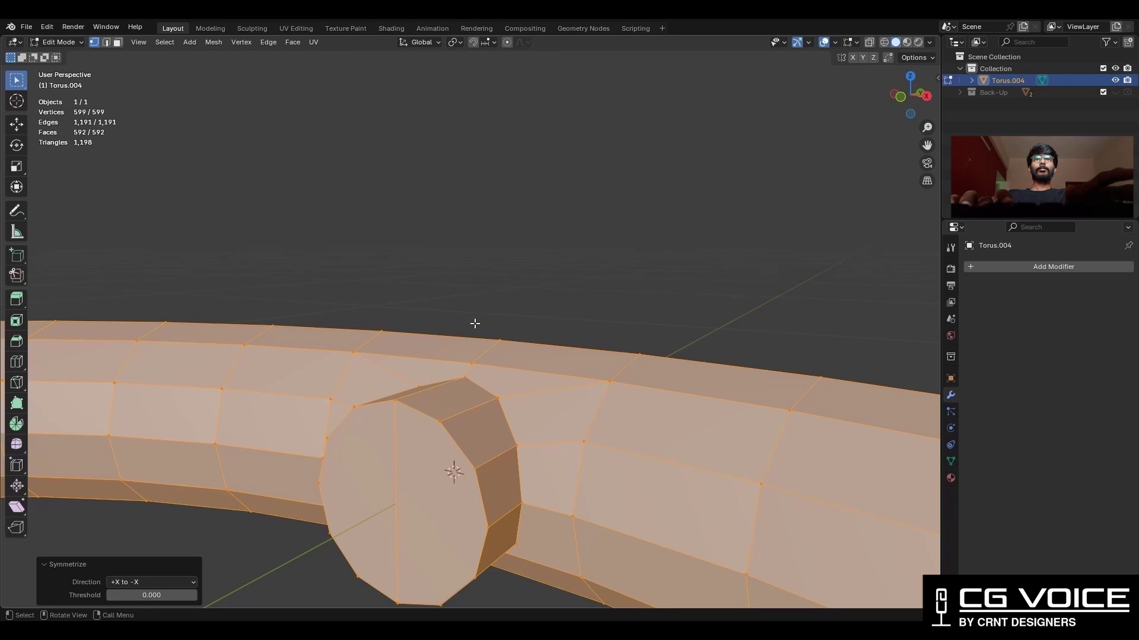
key(a)
click(214, 42)
click(242, 212)
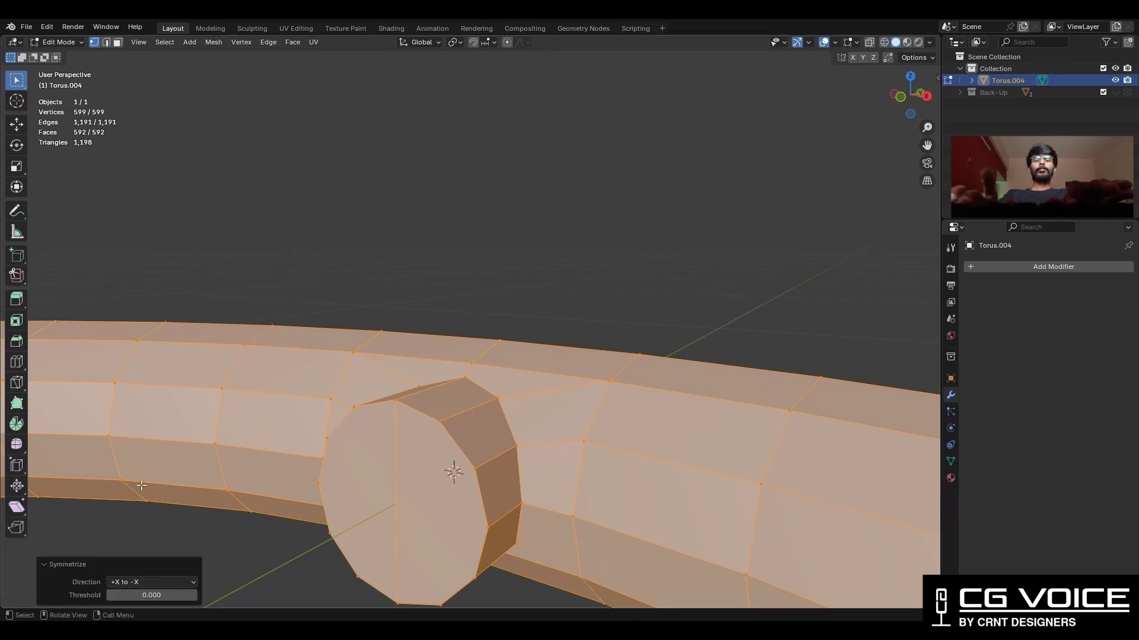
click(150, 578)
click(146, 534)
scroll(427, 363, down, 2)
- Dissolve the stub's end face and extrude it inward into a spoke
key(alt+a)
mouse_move(427, 362)
middle_down()
mouse_move(414, 413)
mouse_move(427, 385)
middle_up()
click(413, 413)
key(ctrl+x)
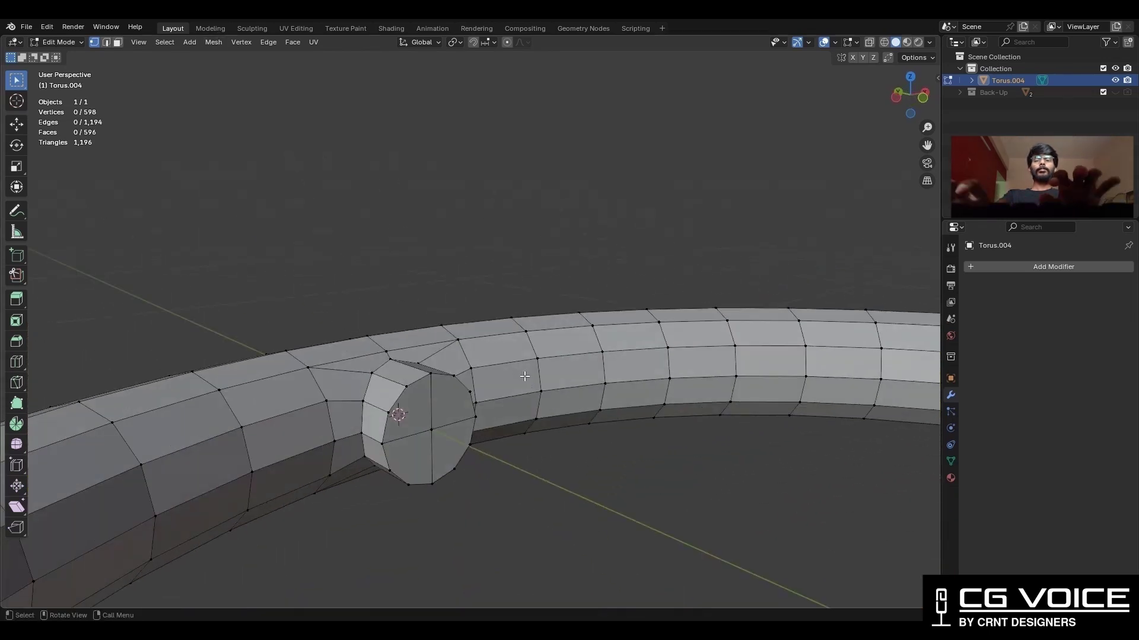
key(KP_7)
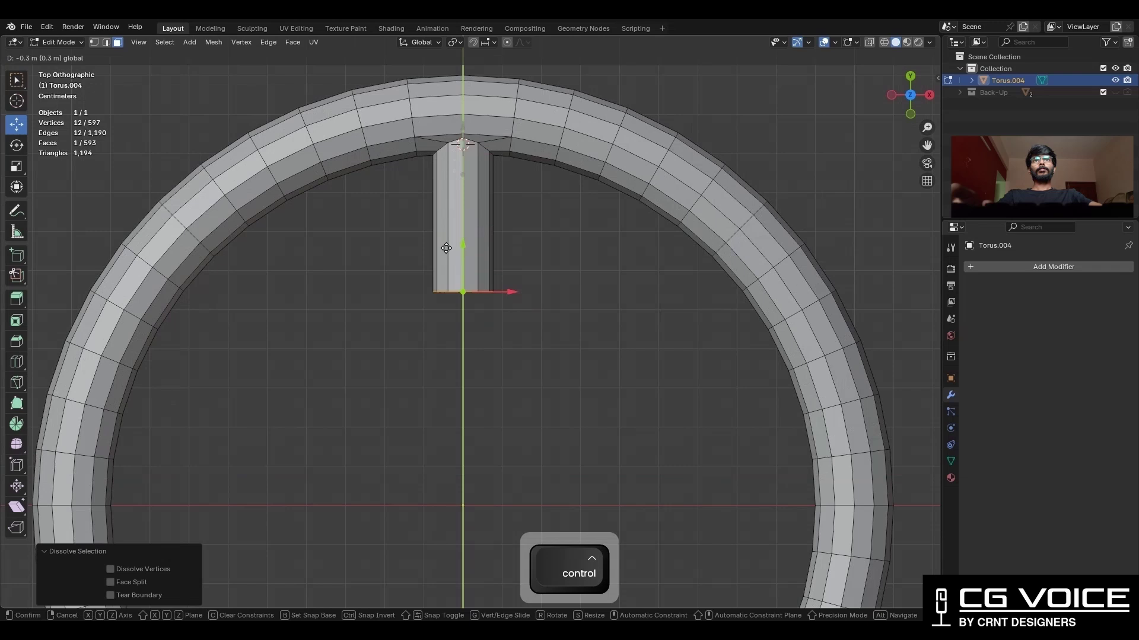
scroll(474, 312, down, 3)
key(Tab)
key(x)
click(689, 150)
- Reset the cursor to the world origin and add a 0.3 m major-radius hub torus
key(shift+s)
click(586, 191)
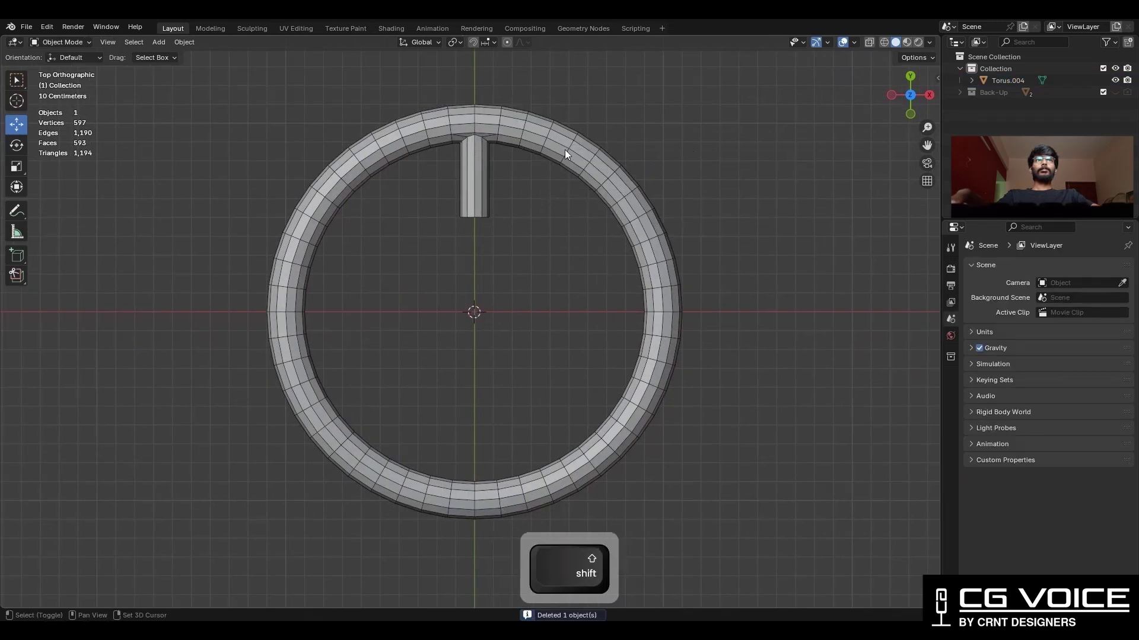
key(shift+a)
click(638, 233)
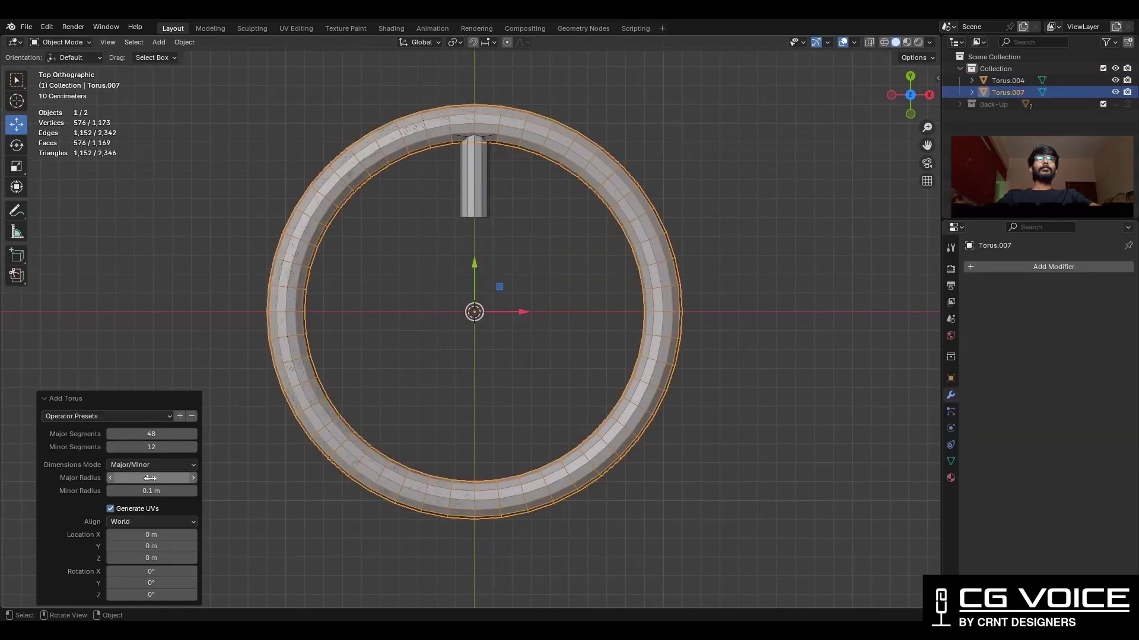
mouse_move(150, 478)
mouse_down()
mouse_move(124, 478)
mouse_move(168, 485)
mouse_up()
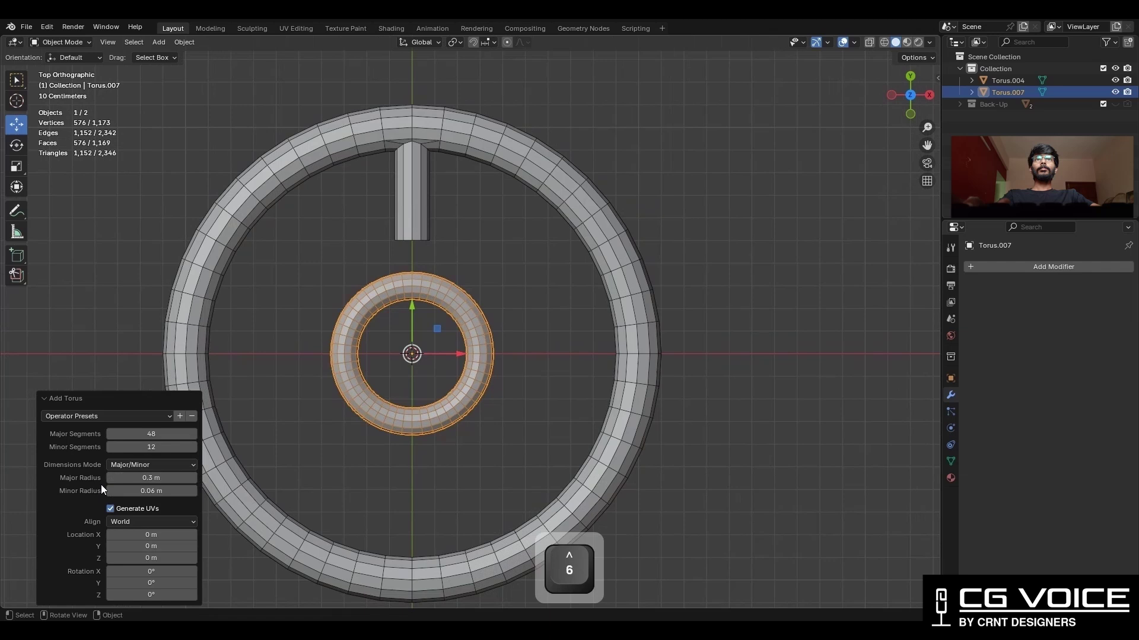
scroll(616, 227, down, 3)
scroll(508, 280, up, 4)
- In Edit Mode, X-ray box-select the faces at the top of the hub torus
key(Tab)
scroll(502, 366, up, 3)
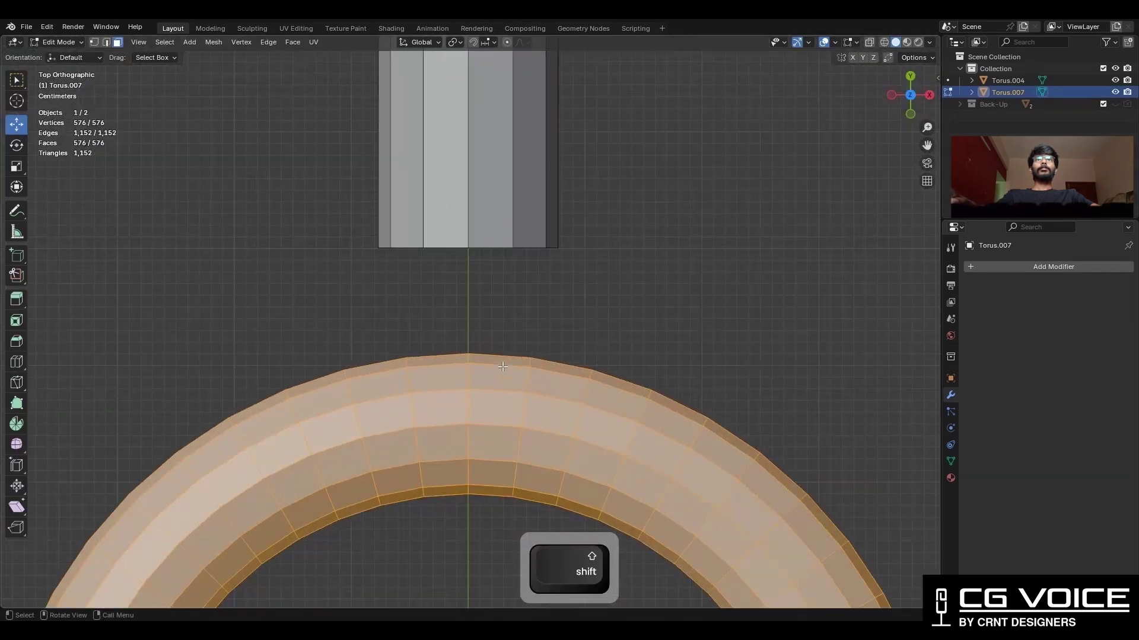
key(alt+z)
drag(523, 320, 406, 383)
key(alt+z)
mouse_move(471, 383)
middle_down()
mouse_move(510, 346)
mouse_move(517, 301)
middle_up()
- Isolate the hub in a back view and deselect the bottom edge loop
key(slash)
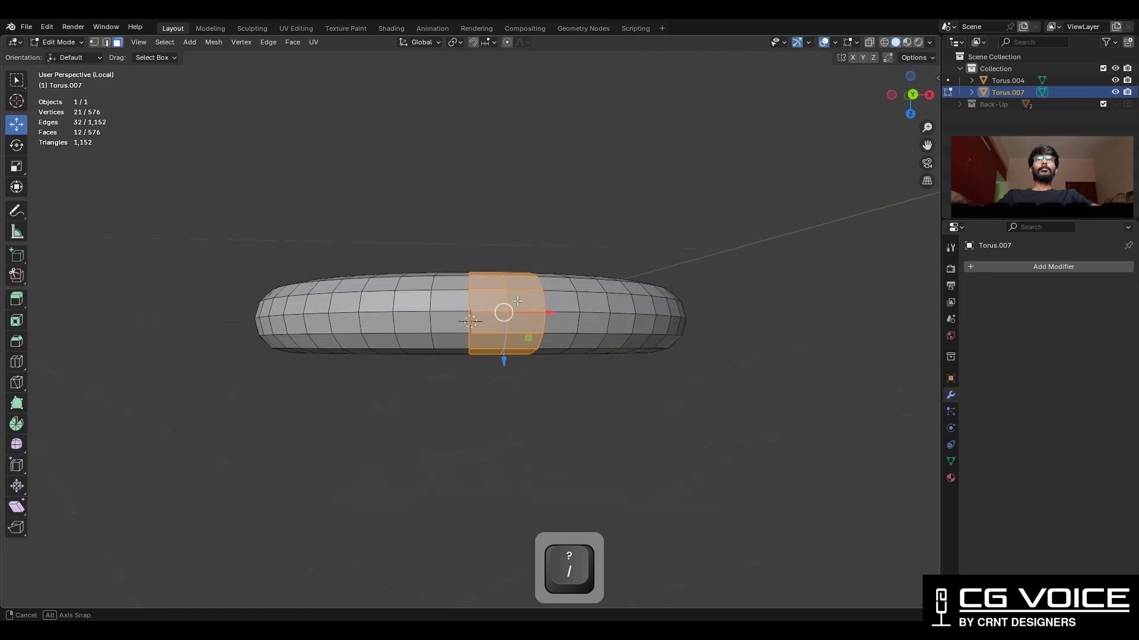
key(ctrl+KP_1)
ctrl+click(471, 313)
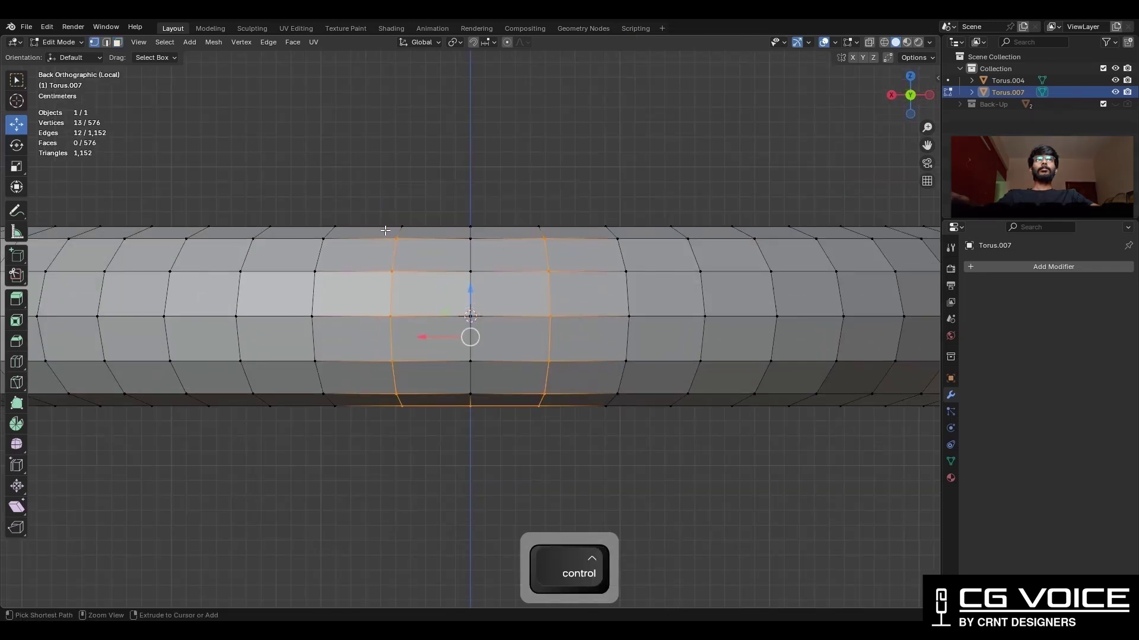
ctrl+drag(487, 411, 391, 415)
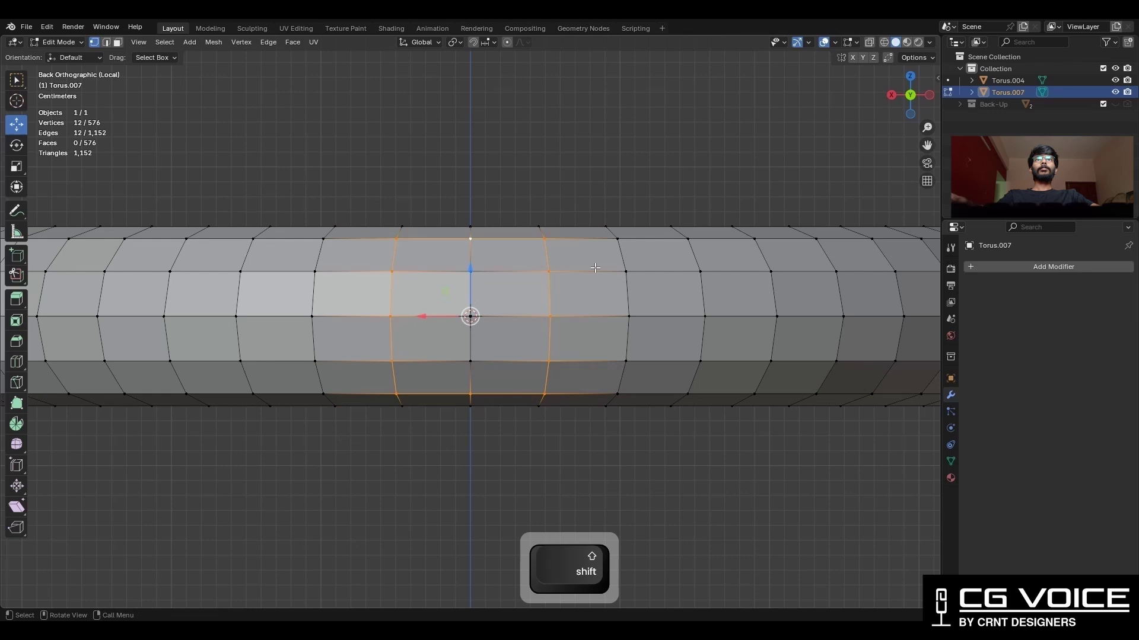
- Snap the cursor to the selected hub patch and add a cylinder there
key(shift+s)
key(Tab)
key(shift+a)
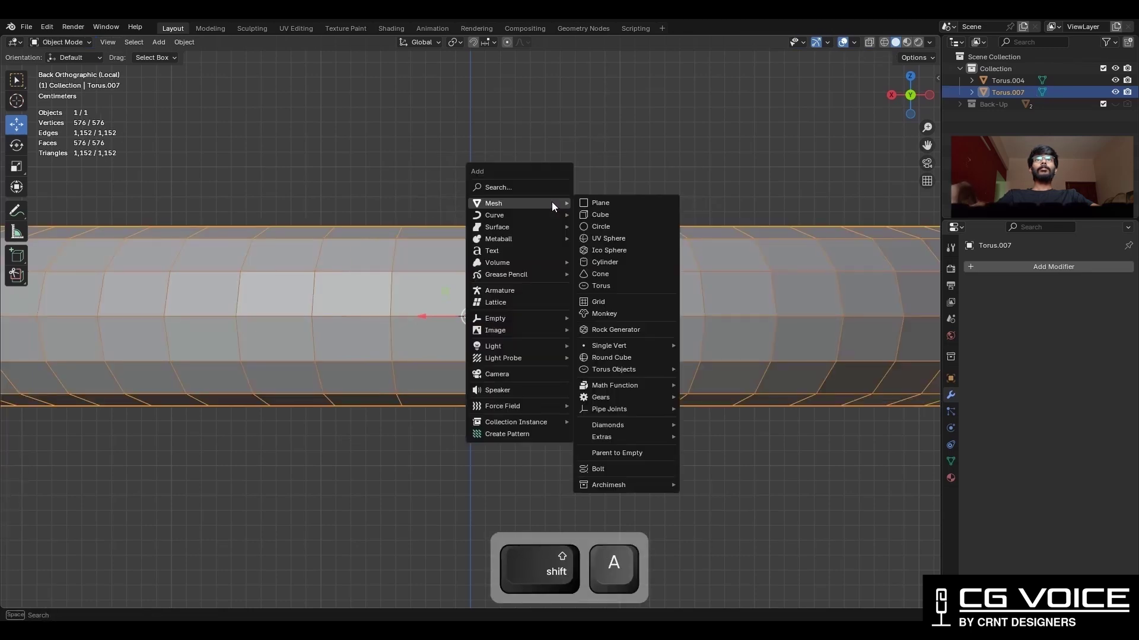
click(620, 260)
- Rotate the cylinder 90° and scale it down to a small stub
key(KP_3)
key(r)
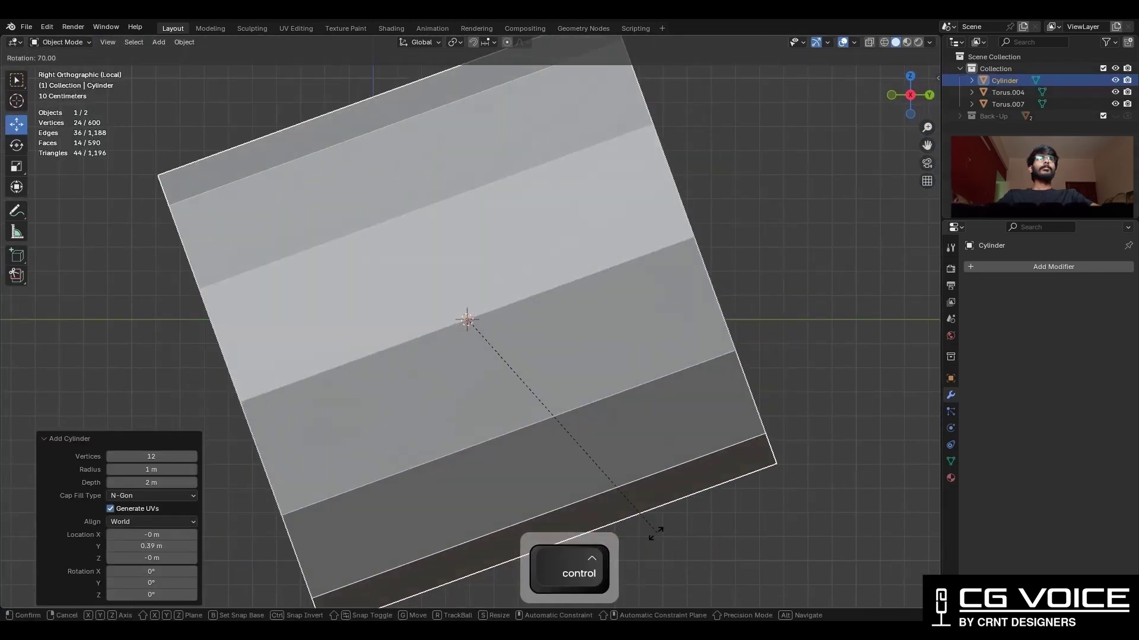
click(567, 529)
key(s)
click(478, 330)
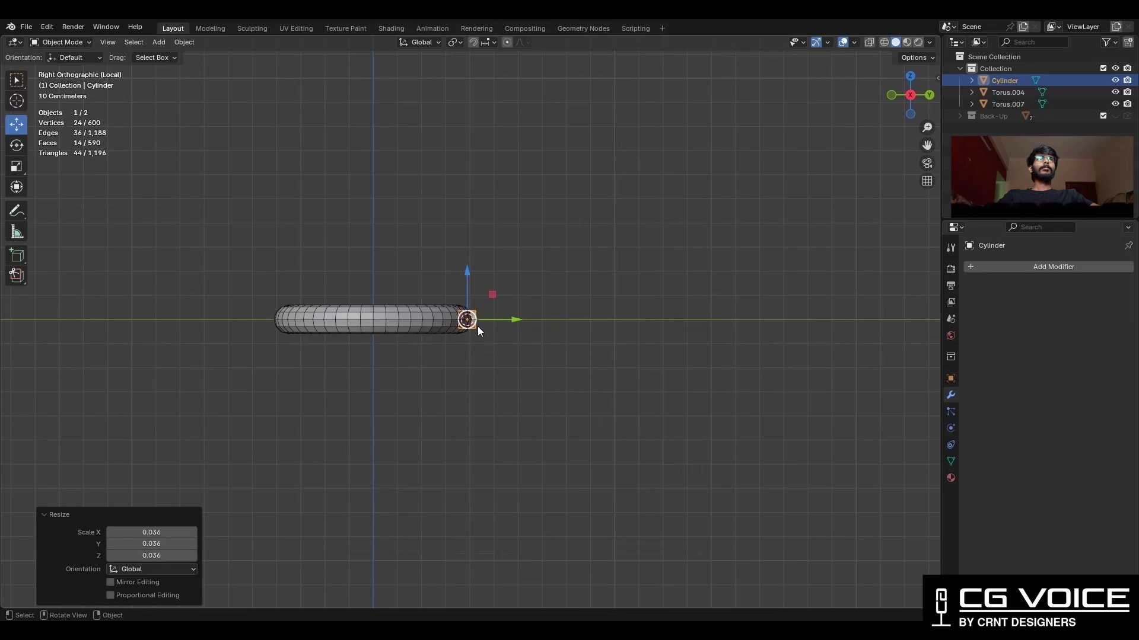
key(ctrl+KP_1)
key(KP_Decimal)
key(s)
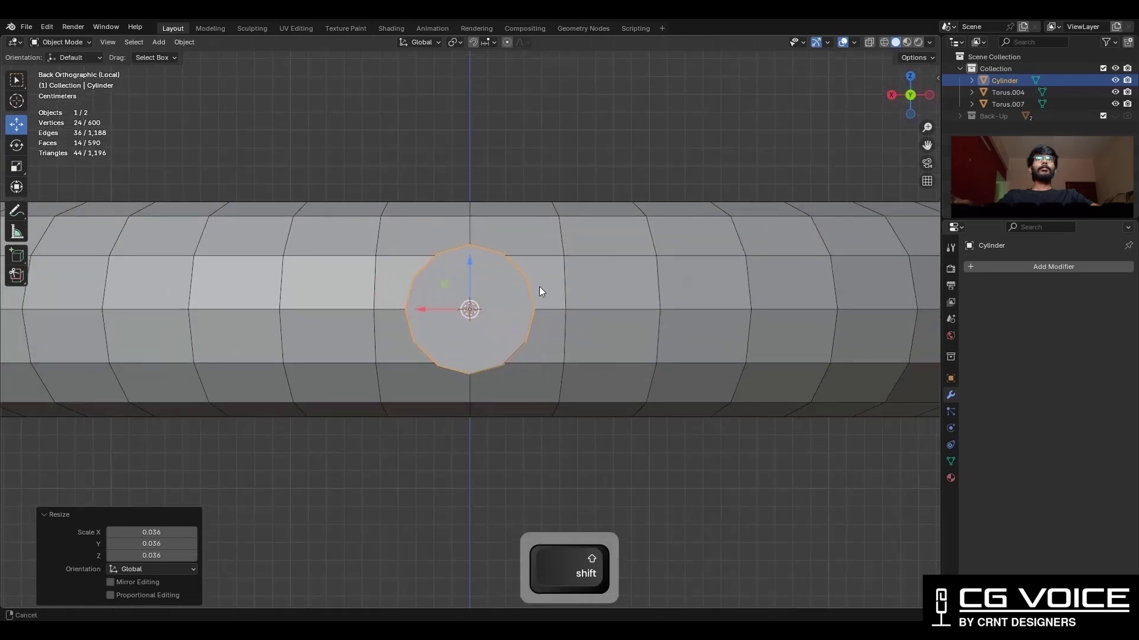
click(566, 290)
scroll(529, 293, down, 5)
- Boolean-union the cylinder into the hub torus, apply it, and delete the cylinder
middle_drag(529, 292, 553, 372)
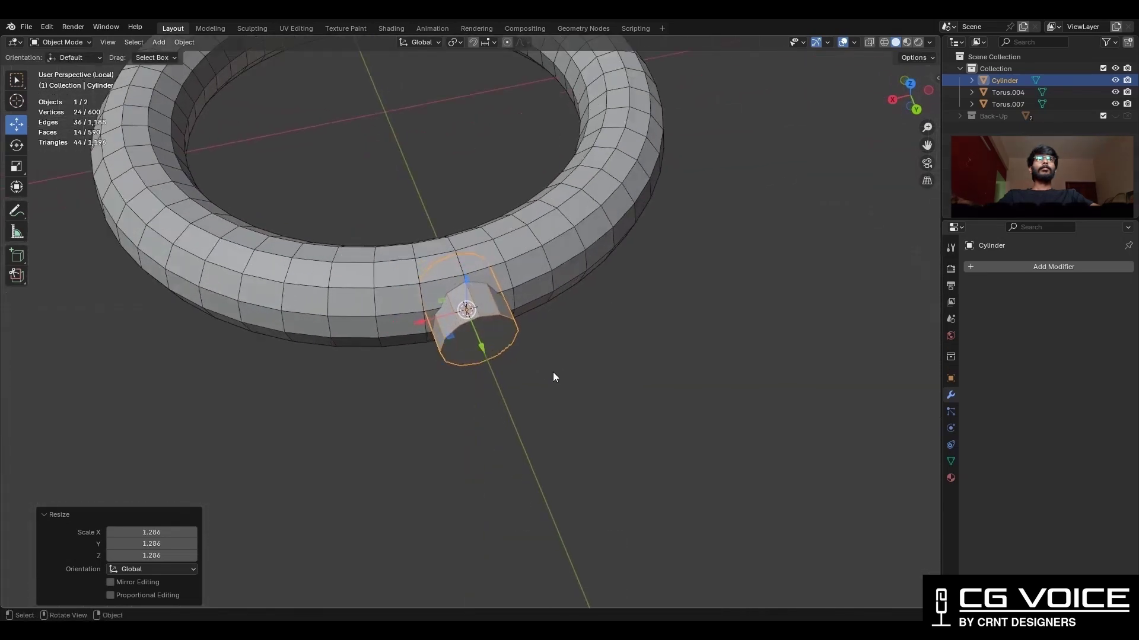
scroll(533, 209, up, 3)
shift+click(532, 209)
key(shift+q)
click(614, 209)
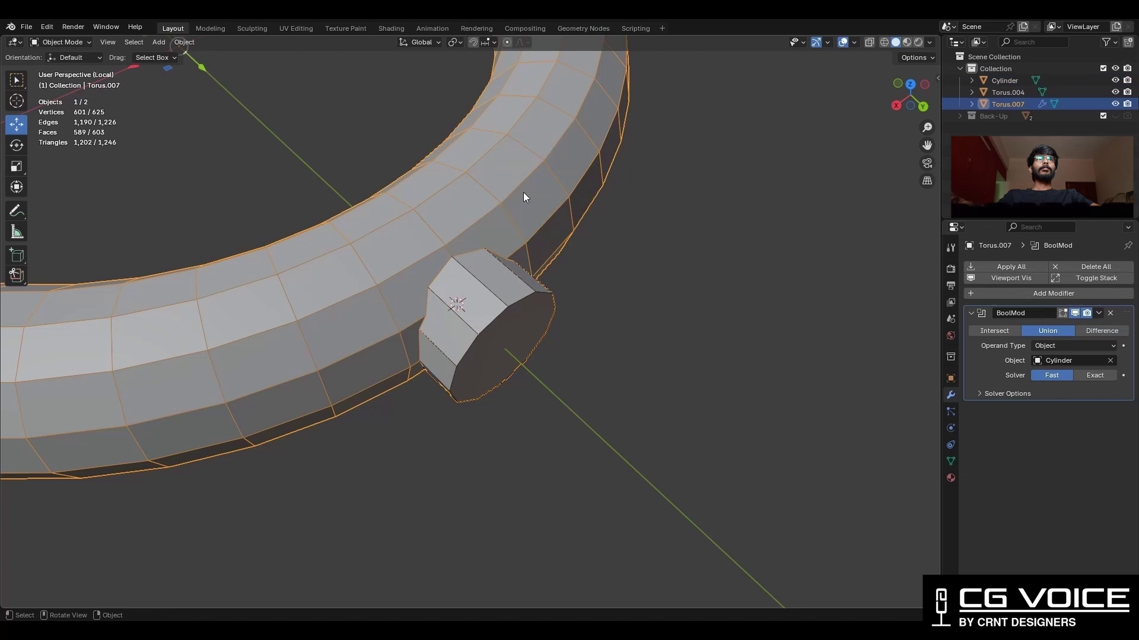
click(1043, 326)
click(513, 304)
key(x)
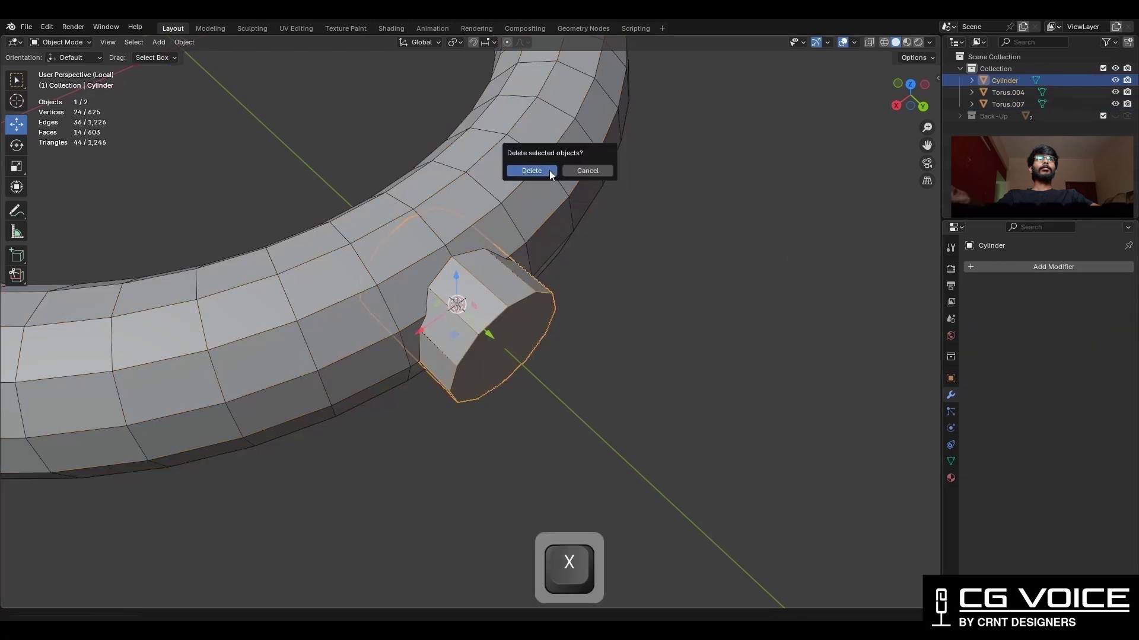
- Confirm the cylinder deletion, then merge two joint vertices At Last on the hub
click(550, 170)
scroll(483, 249, up, 3)
click(483, 249)
key(Tab)
click(391, 217)
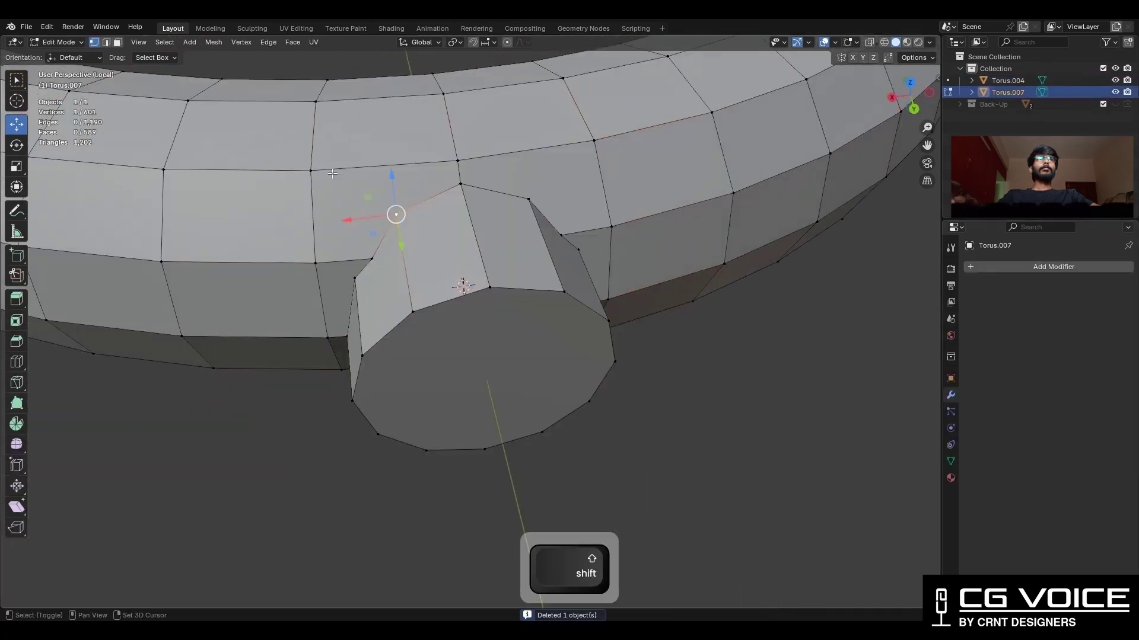
middle_drag(353, 200, 365, 275)
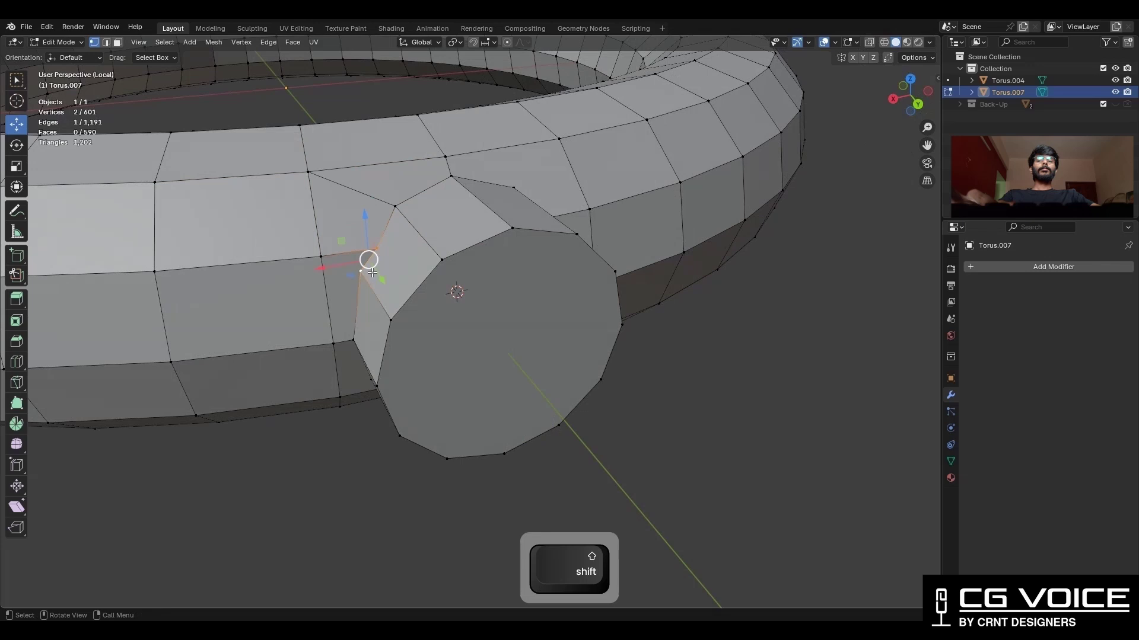
key(m)
click(373, 272)
- Run a merge on the whole hub mesh
key(a)
key(m)
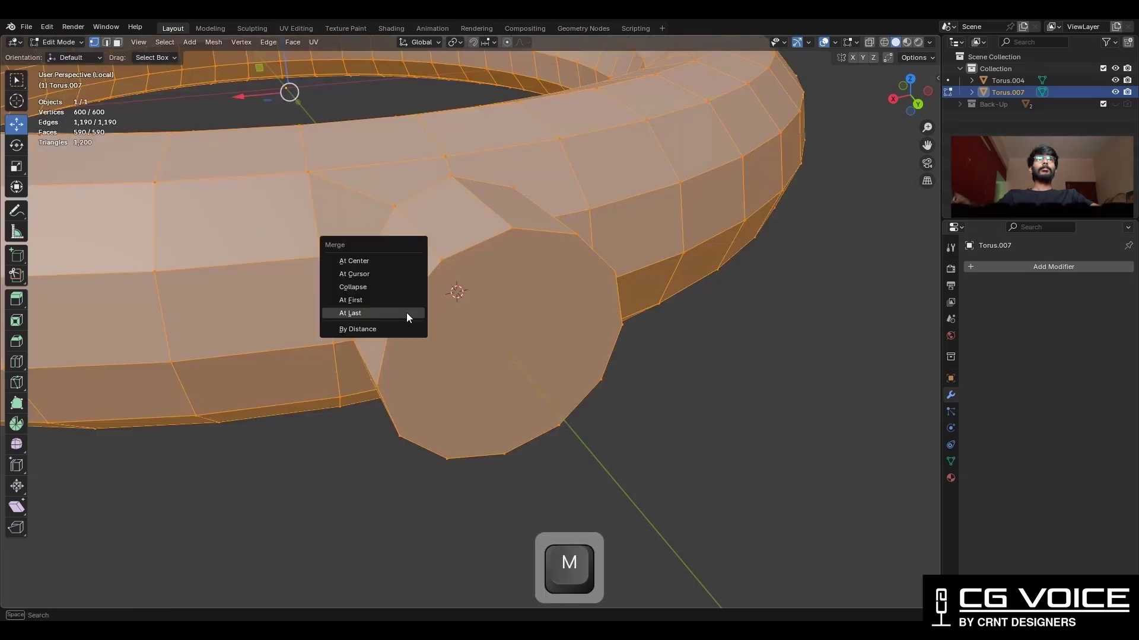
click(406, 312)
key(alt+a)
- Run two cleanup operations from the Mesh menu on the whole hub
key(a)
middle_drag(666, 347, 576, 328)
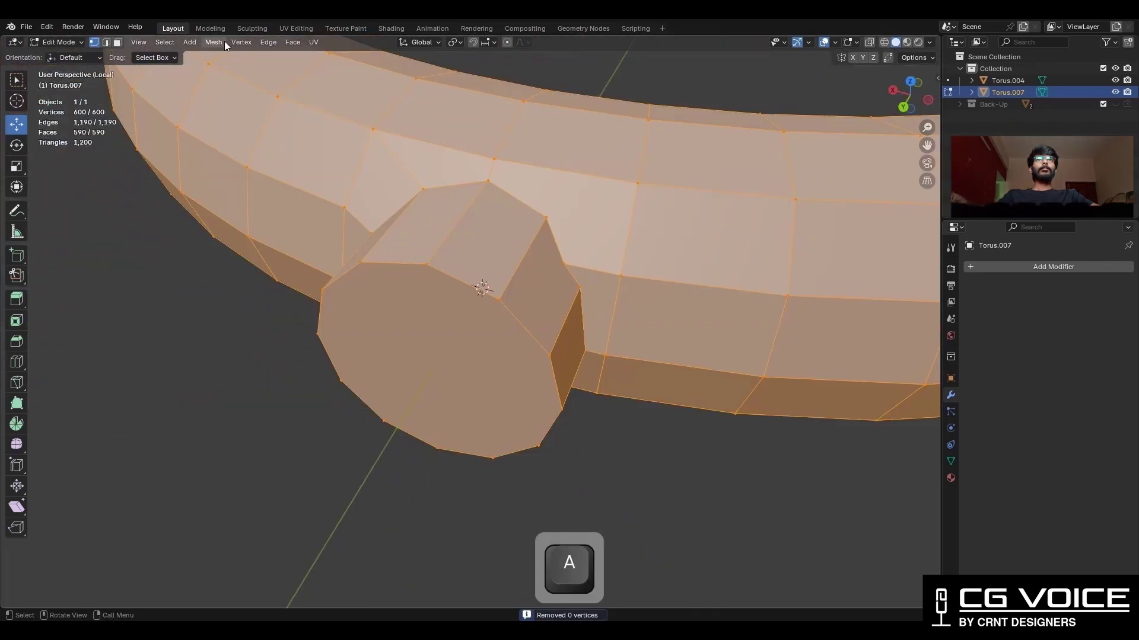
click(223, 42)
click(235, 217)
key(a)
click(213, 42)
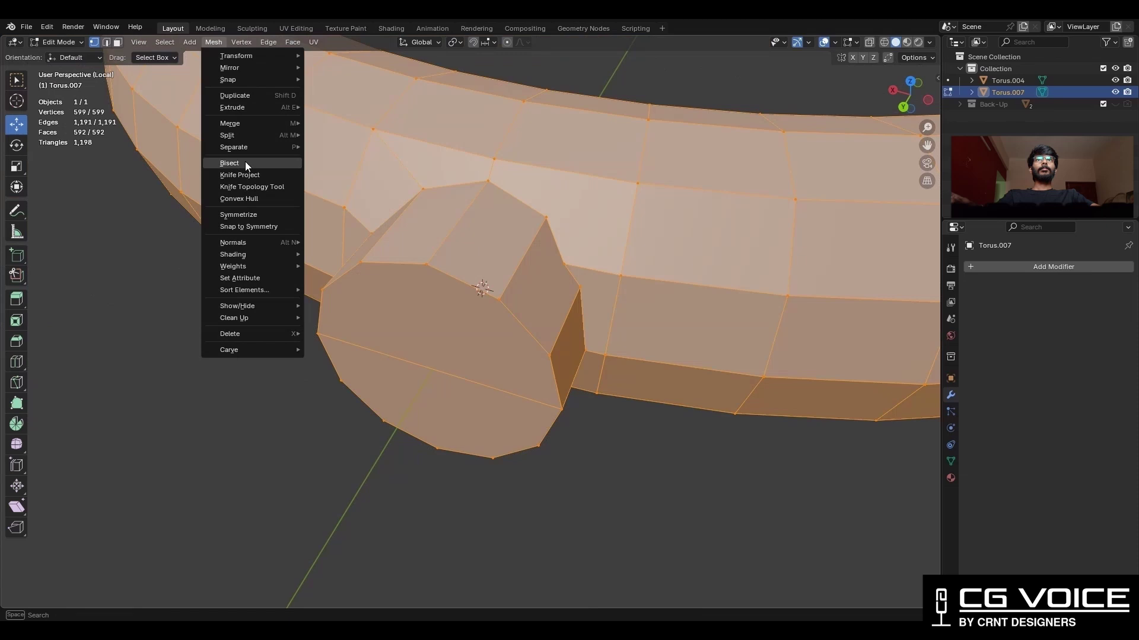
click(245, 161)
key(alt+a)
scroll(255, 437, down, 3)
- In top view, select the outer ring Torus.004 and enter Edit Mode
middle_drag(255, 437, 499, 387)
key(Tab)
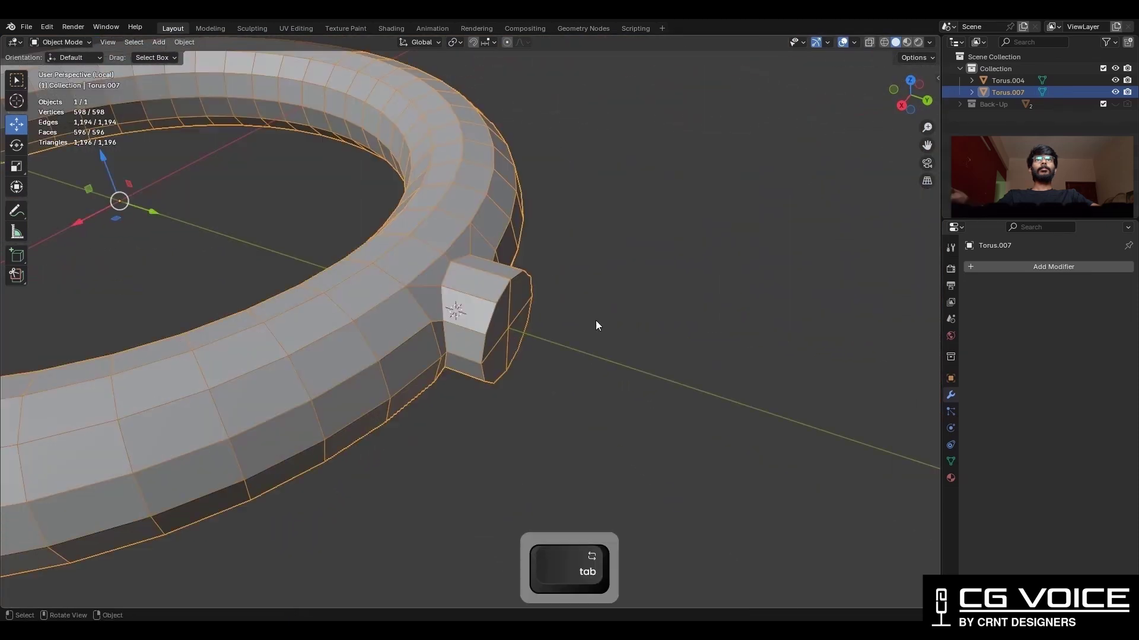
key(KP_7)
shift+middle_drag(517, 238, 483, 318)
click(483, 317)
key(Tab)
- Delete the old spoke's faces from the outer ring using see-through selection
key(alt+z)
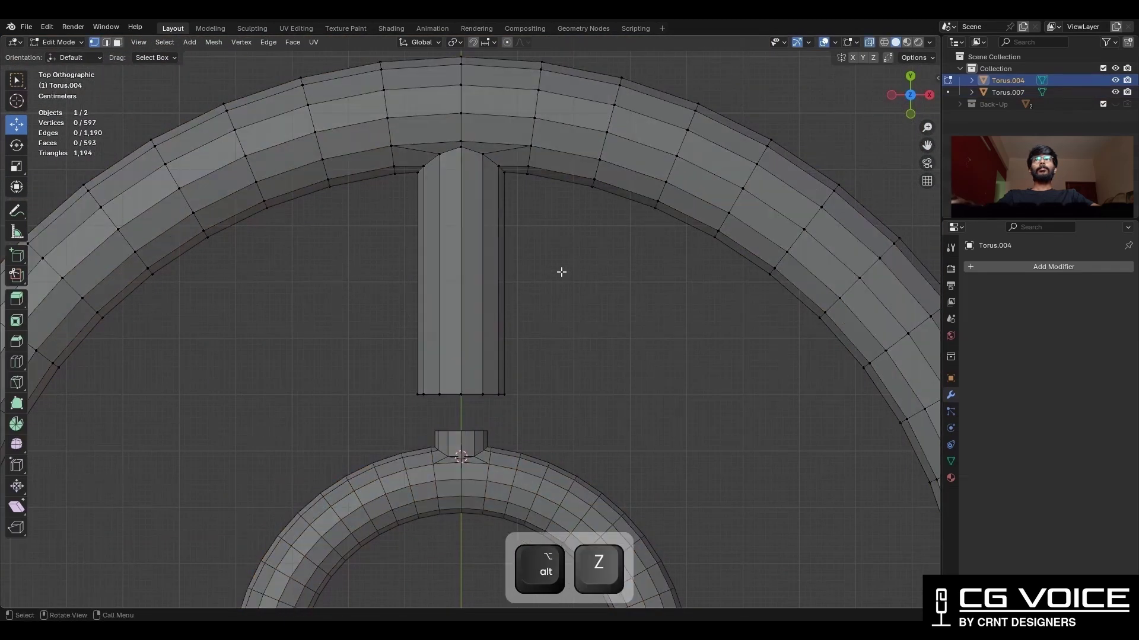
drag(566, 255, 400, 338)
key(x)
click(588, 342)
- Delete the stub faces from the hub torus Torus.007, leaving a matching notch
shift+middle_drag(477, 407, 499, 303)
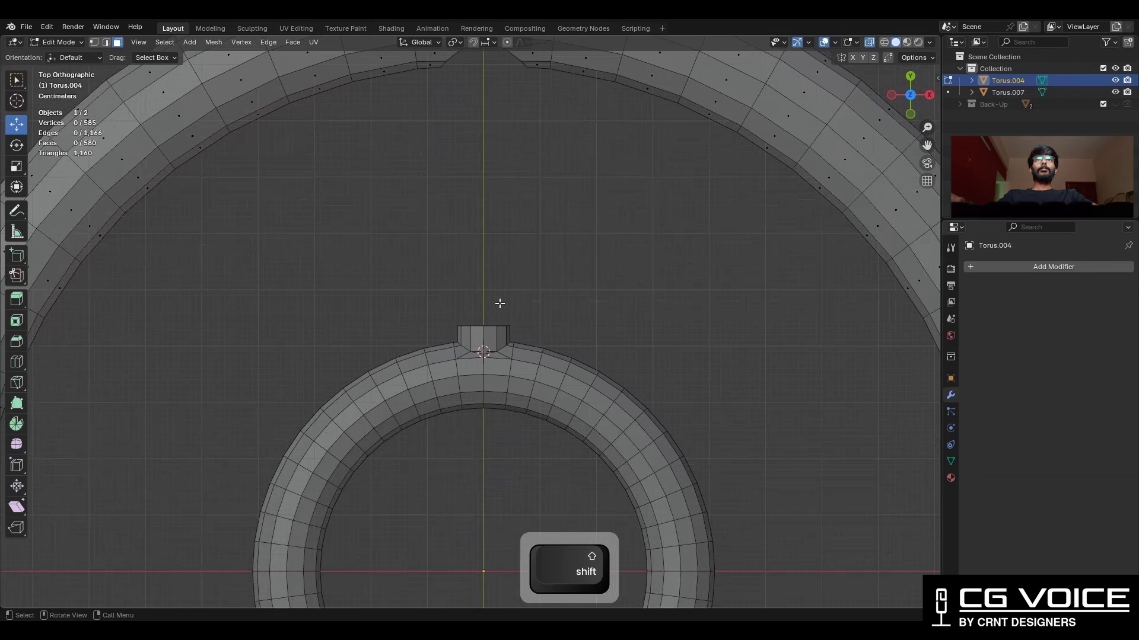
scroll(500, 304, up, 2)
key(Tab)
click(534, 369)
key(Tab)
drag(618, 280, 374, 374)
key(x)
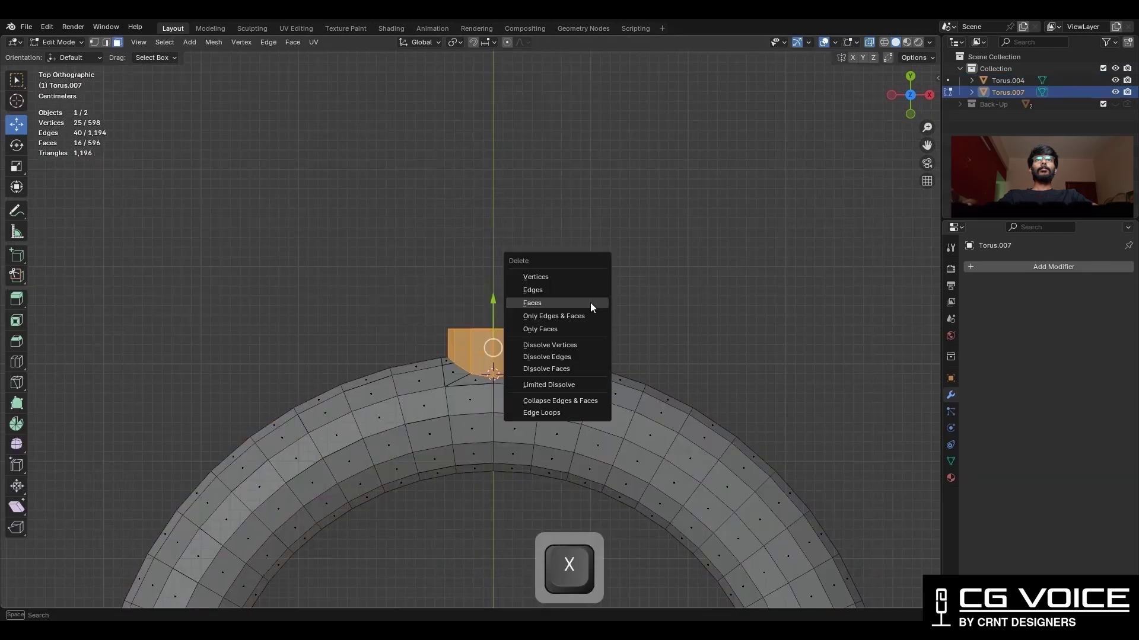
click(591, 303)
scroll(590, 302, down, 2)
key(alt+z)
scroll(589, 302, down, 2)
key(Tab)
- Move the hub ring Torus.007 slightly lower than the outer ring
click(606, 355)
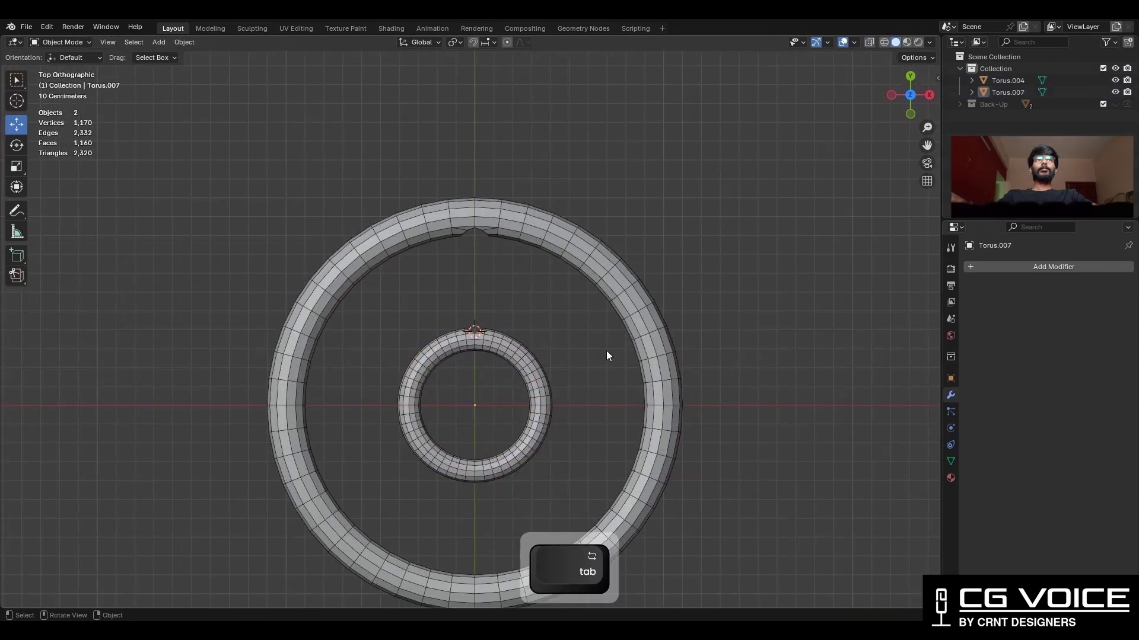
key(KP_3)
key(alt+z)
click(385, 325)
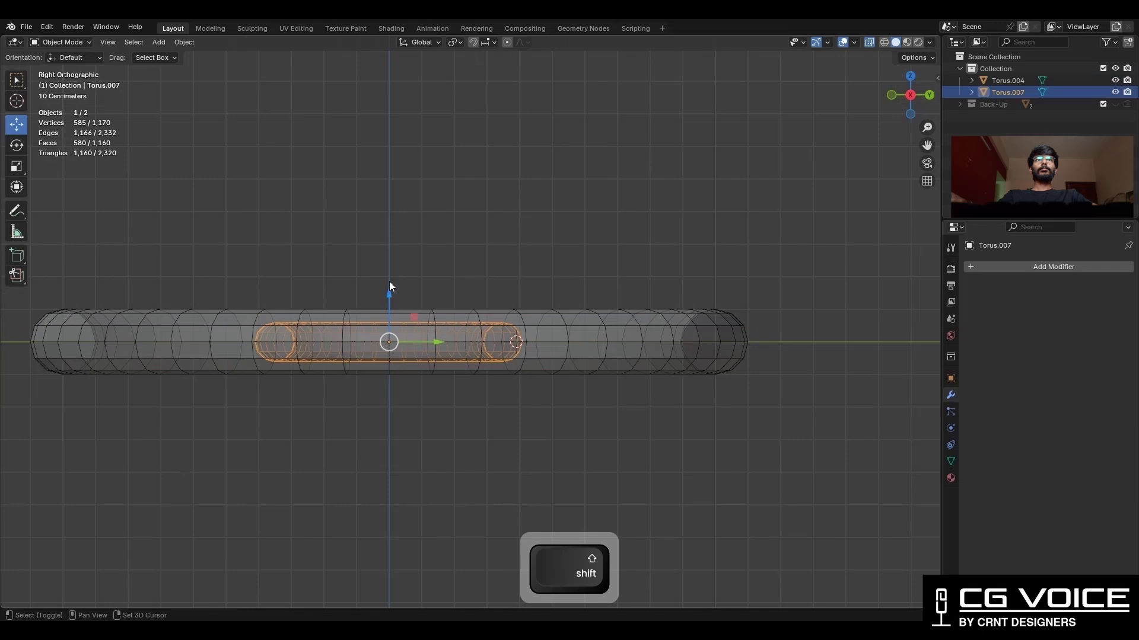
shift+middle_drag(389, 287, 485, 270)
drag(485, 269, 487, 315)
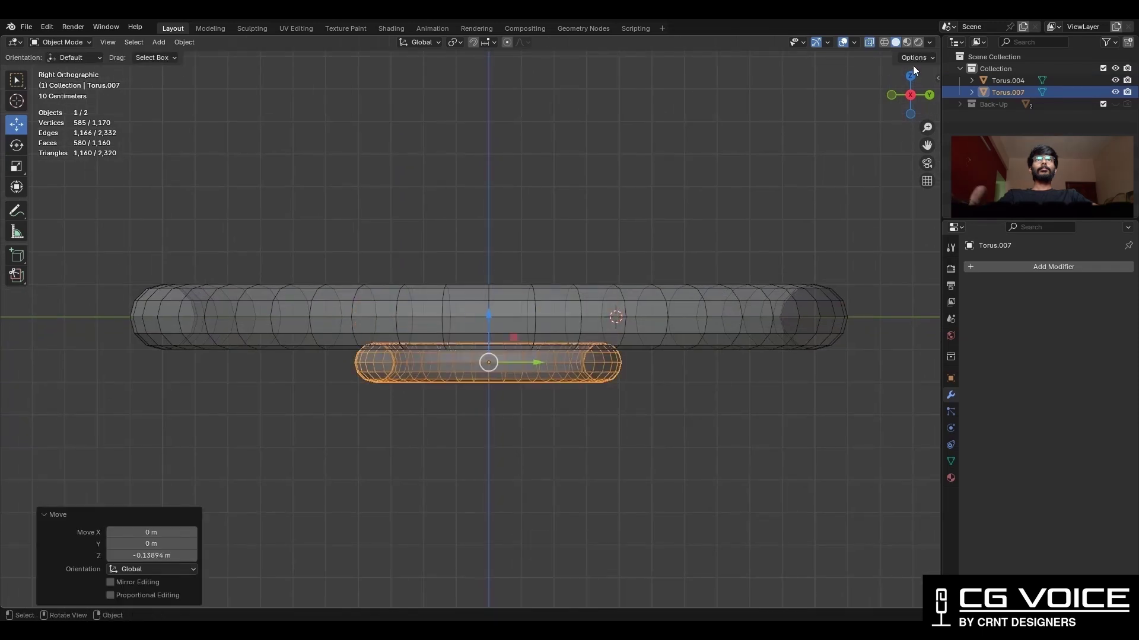
click(912, 67)
click(911, 71)
key(alt+z)
mouse_move(477, 216)
shift+middle_down()
mouse_move(616, 320)
mouse_move(620, 277)
shift+middle_up()
- Join the hub torus and the outer ring into one object
click(499, 309)
shift+click(558, 162)
right_click(559, 162)
click(515, 202)
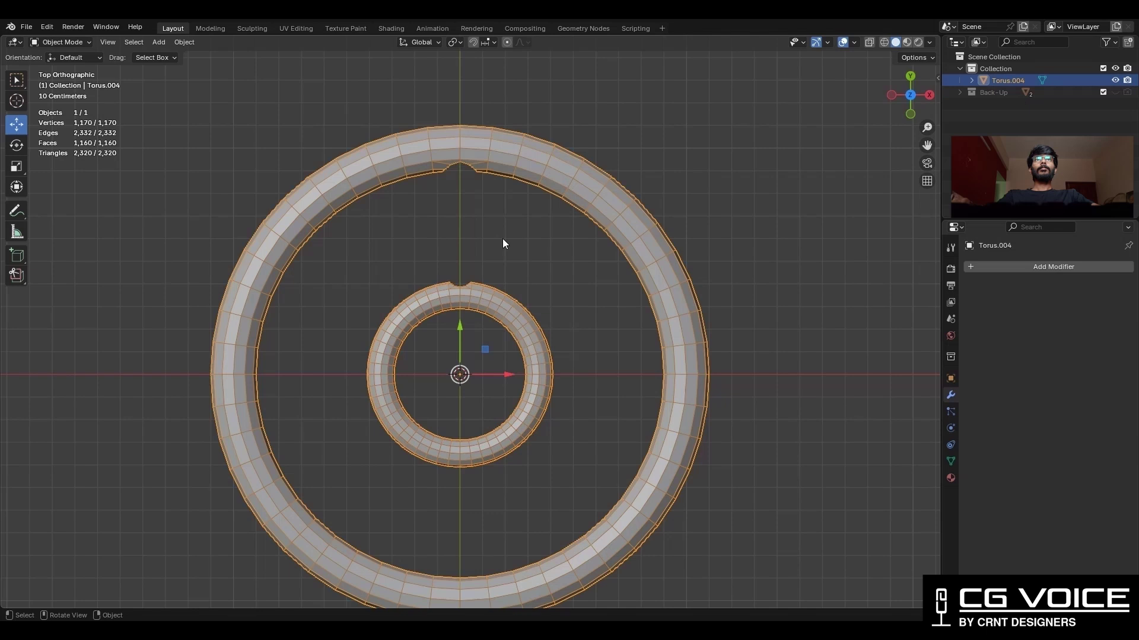
scroll(503, 243, up, 2)
scroll(480, 287, up, 3)
- Bridge the two notch loops to form a spoke between the rings
key(Tab)
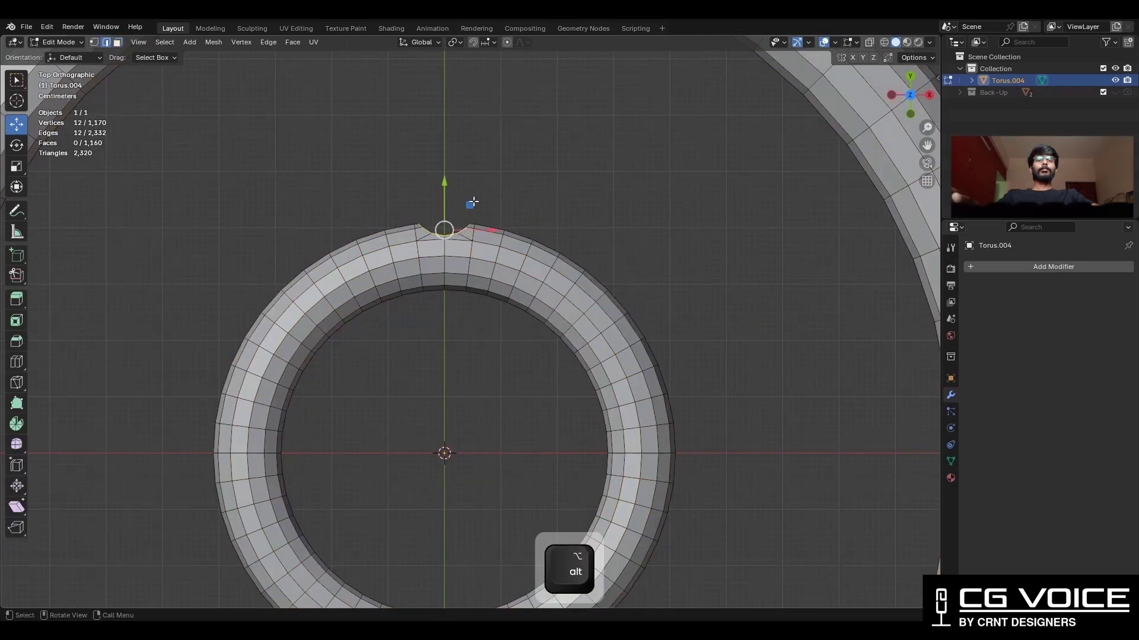
scroll(472, 203, down, 3)
alt+shift+click(471, 223)
right_click(656, 202)
click(656, 202)
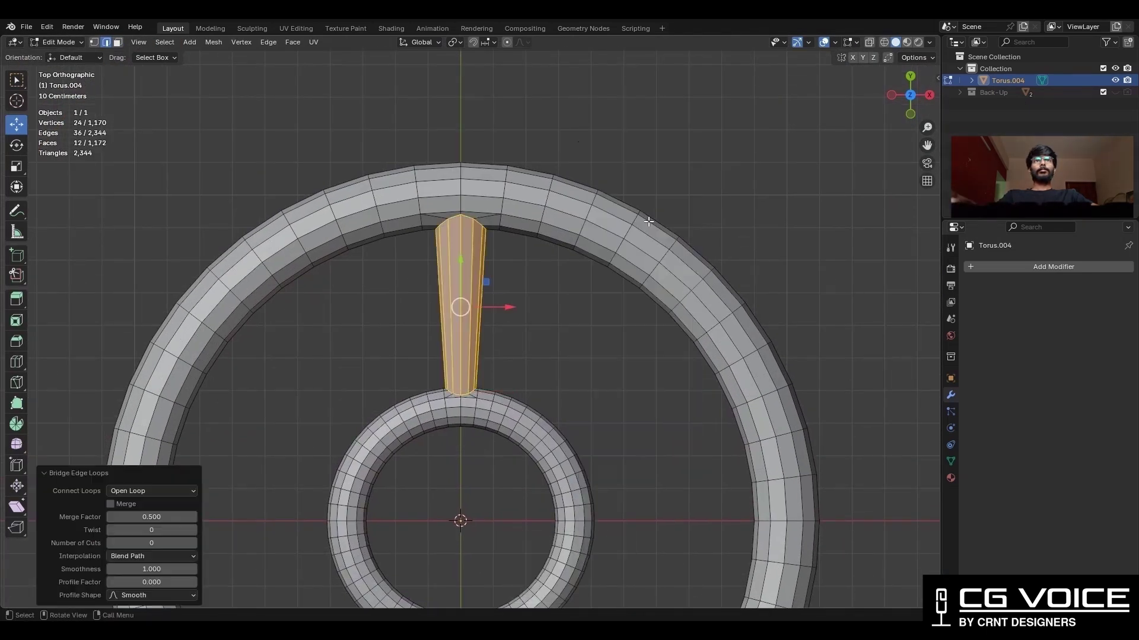
click(590, 272)
scroll(569, 262, down, 3)
key(Tab)
scroll(549, 208, up, 4)
- Apply the object's scale and bevel the spoke-to-outer-ring edges with 2 segments
key(ctrl+a)
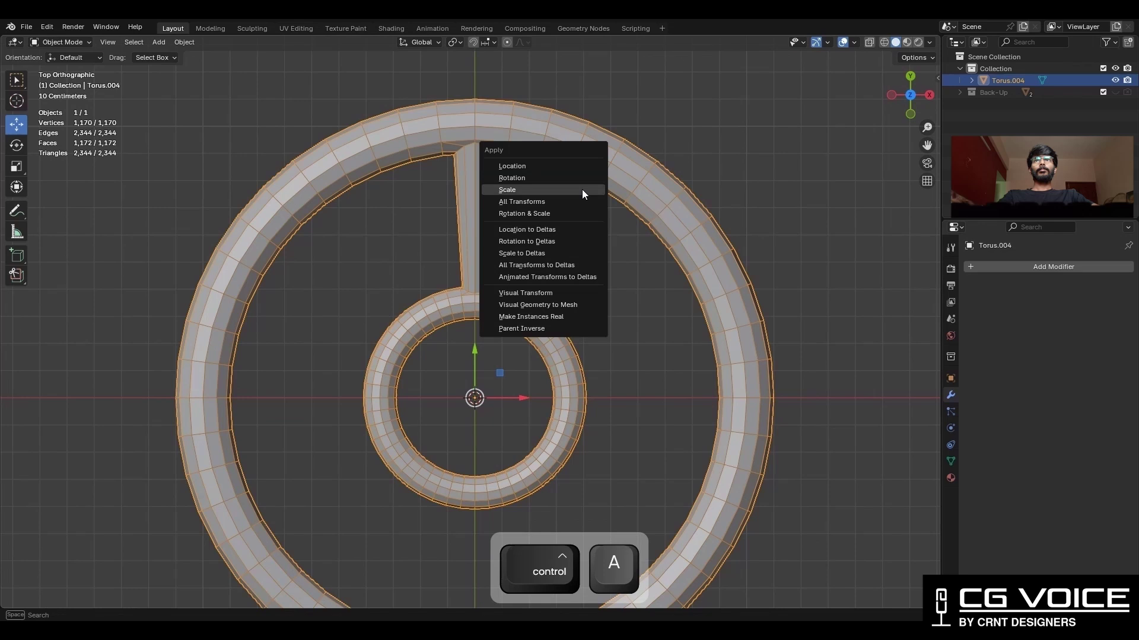
click(582, 190)
key(Tab)
scroll(542, 300, up, 3)
middle_drag(520, 219, 623, 249)
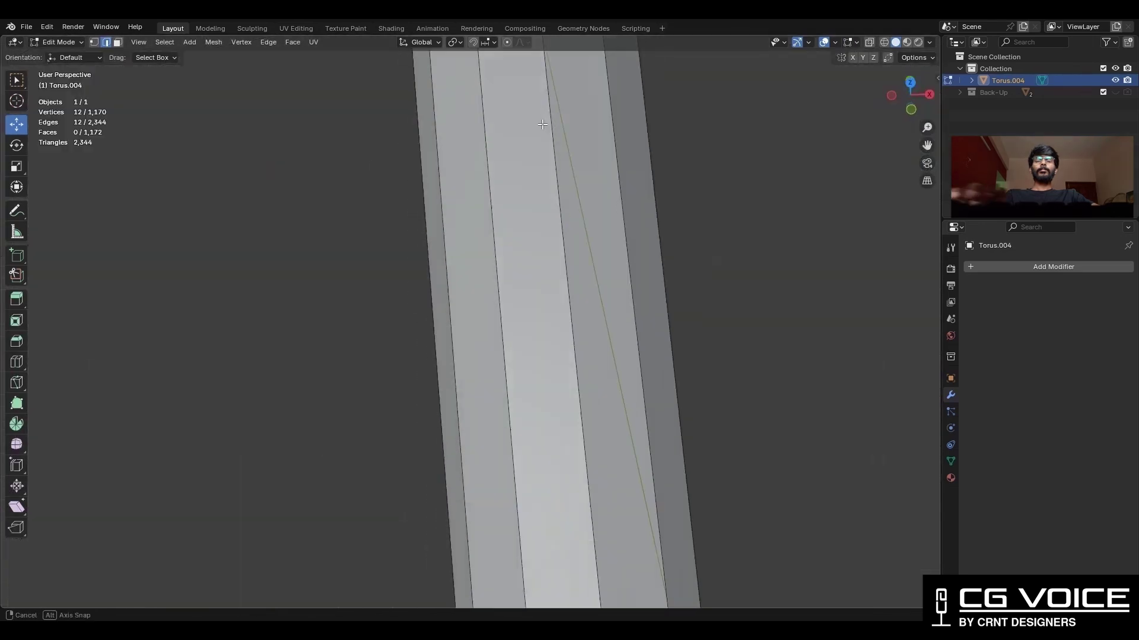
key(ctrl+b)
- Confirm the outer junction bevel at width 0.01 and slide a junction vertex into place
click(695, 208)
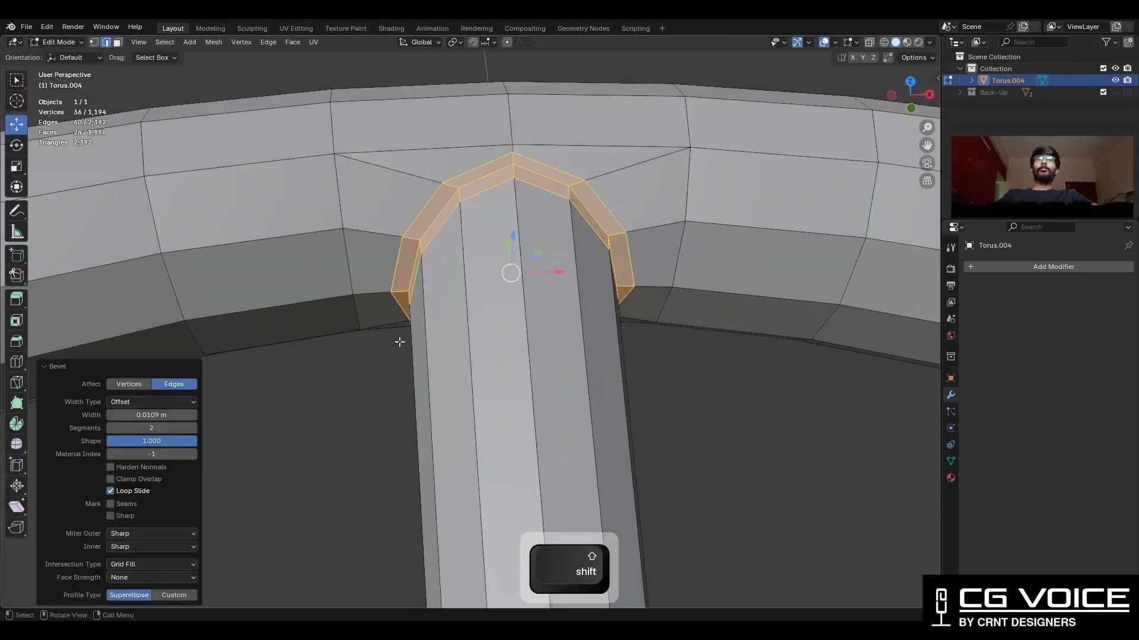
click(512, 154)
scroll(512, 153, down, 3)
key(g)
key(g)
click(509, 380)
scroll(510, 379, down, 3)
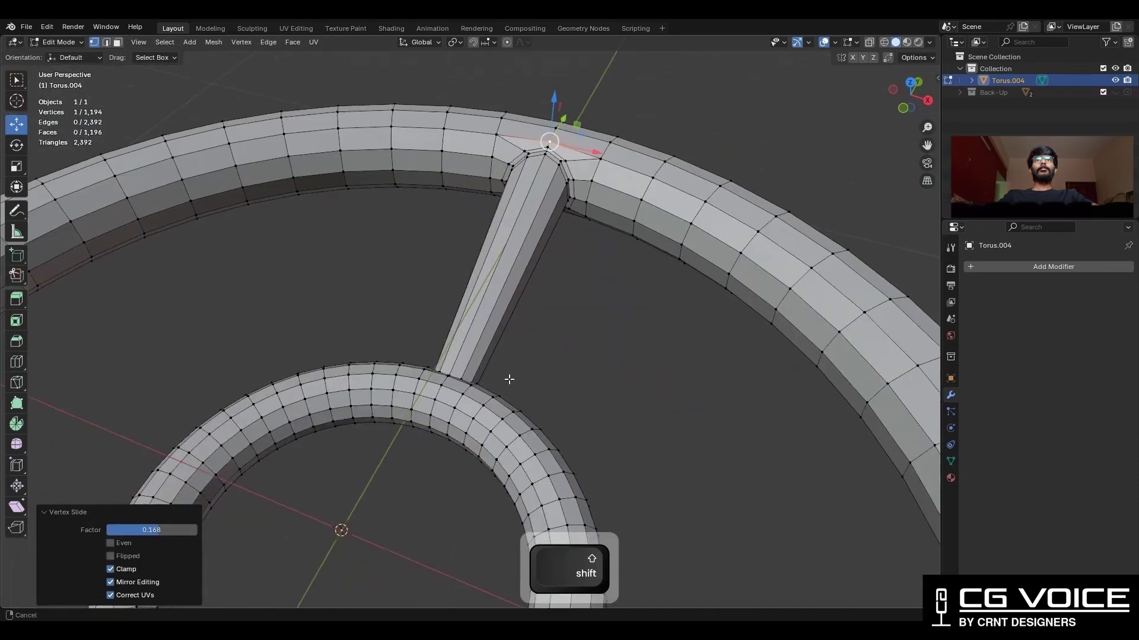
scroll(509, 380, up, 3)
- Bevel the edge loop at the spoke's base with width 0.005
key(2)
mouse_move(522, 476)
middle_down()
mouse_move(516, 311)
mouse_move(541, 351)
middle_up()
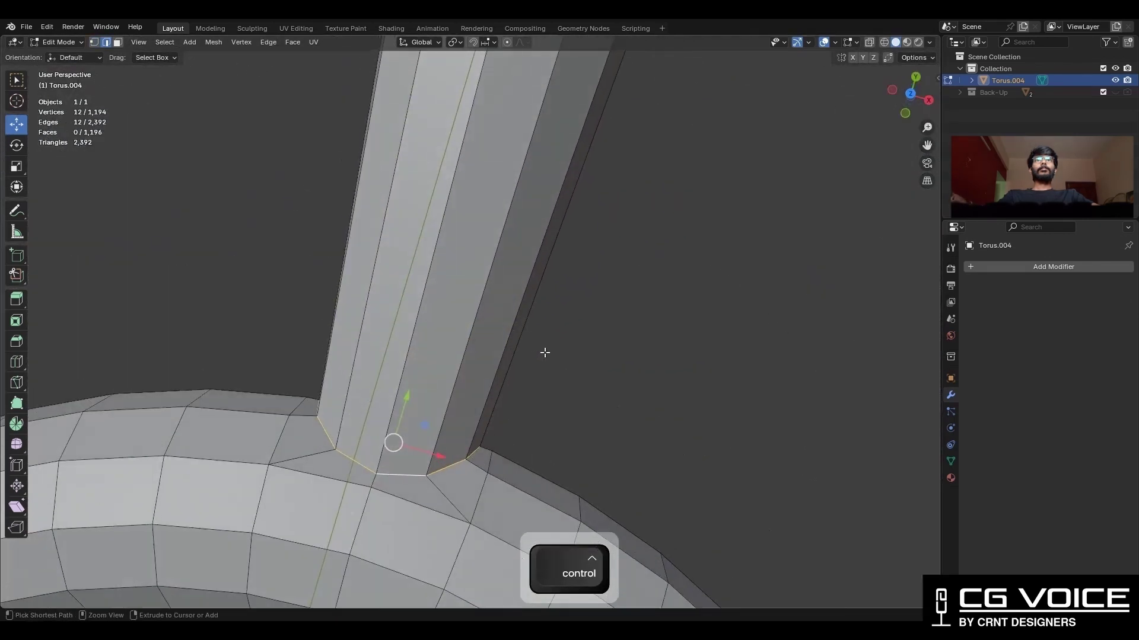
key(ctrl+b)
click(459, 394)
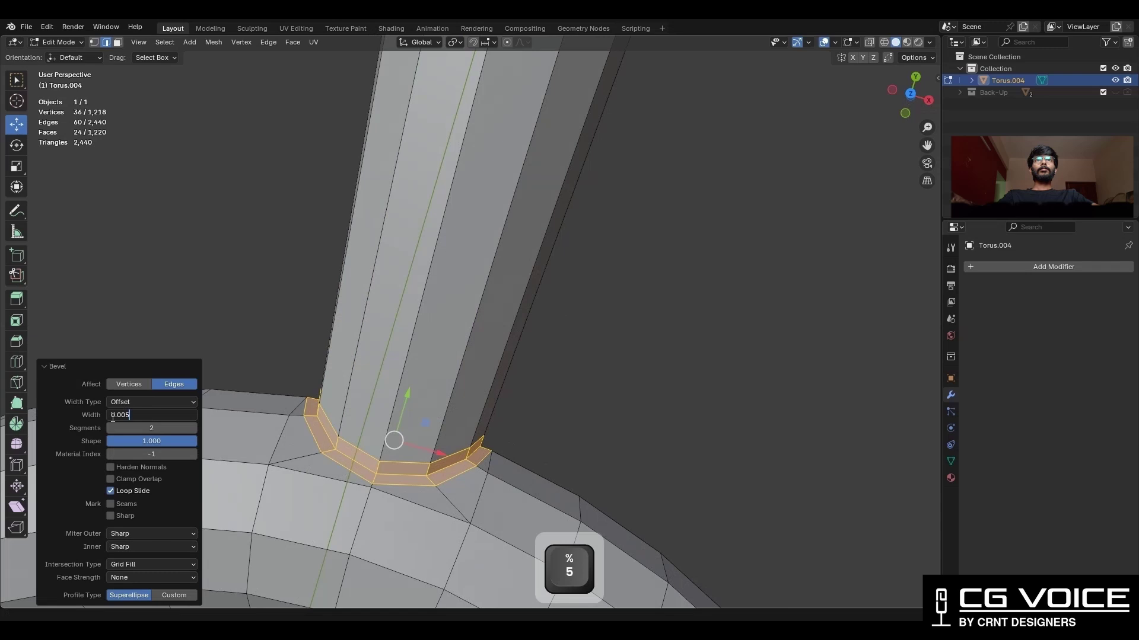
- Slide the two inner-ring vertices beside the spoke base into tidy positions
key(1)
mouse_move(393, 428)
middle_down()
mouse_move(414, 368)
mouse_move(534, 268)
middle_up()
click(414, 367)
key(g)
key(g)
click(436, 369)
key(g)
click(564, 305)
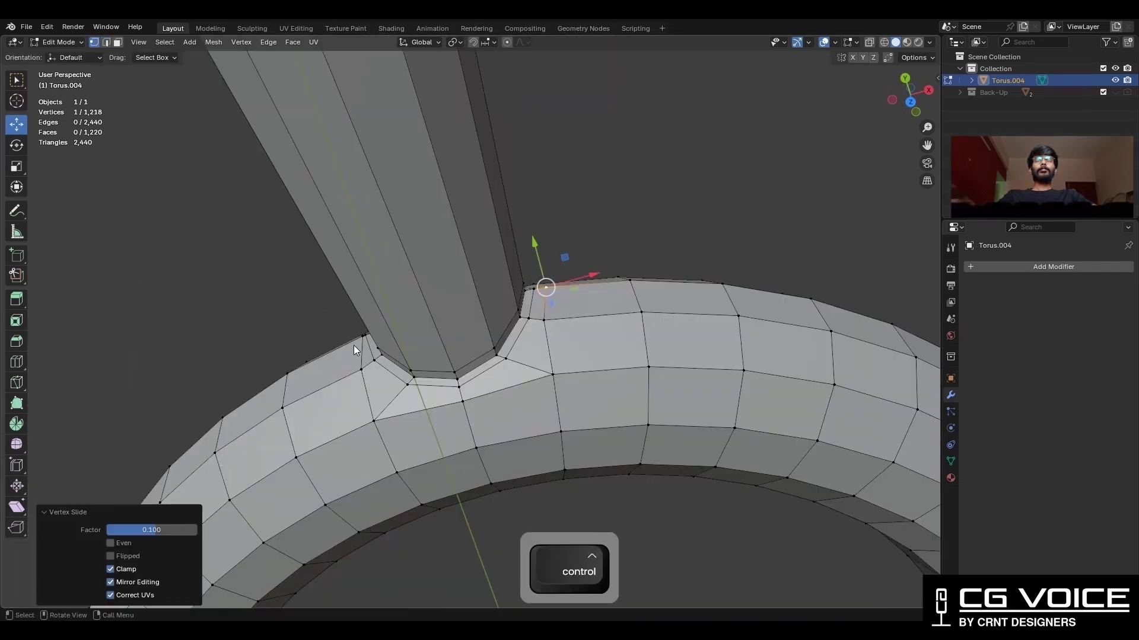
click(361, 331)
- Add a level-2 Subdivision modifier to the wheel and shade it smooth
key(Tab)
middle_drag(554, 238, 618, 228)
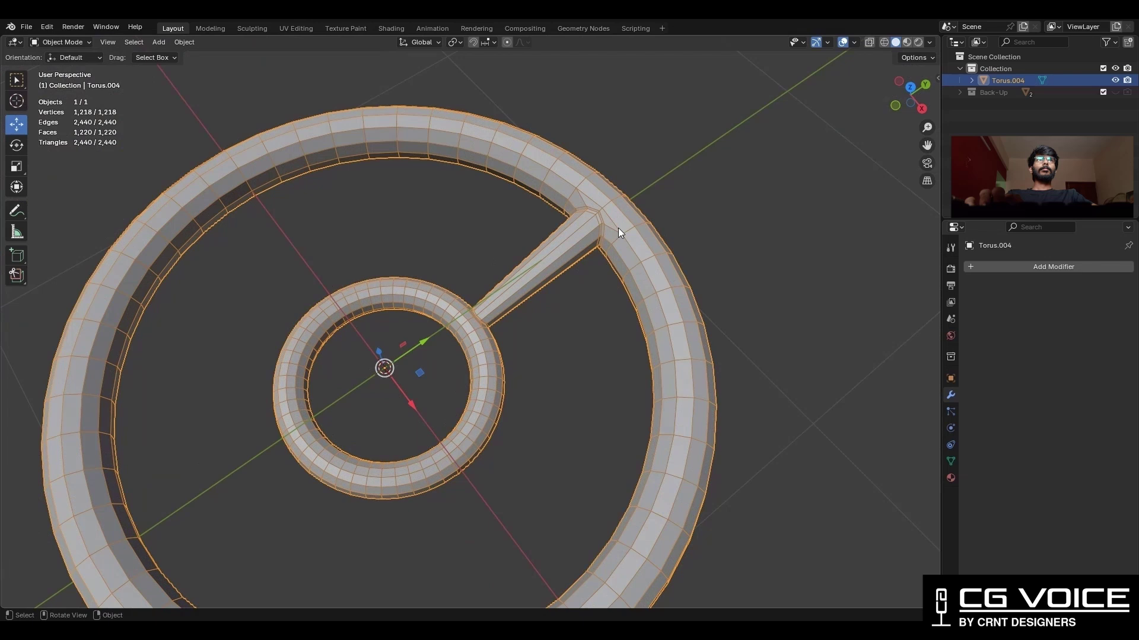
key(ctrl+2)
right_click(585, 206)
click(585, 207)
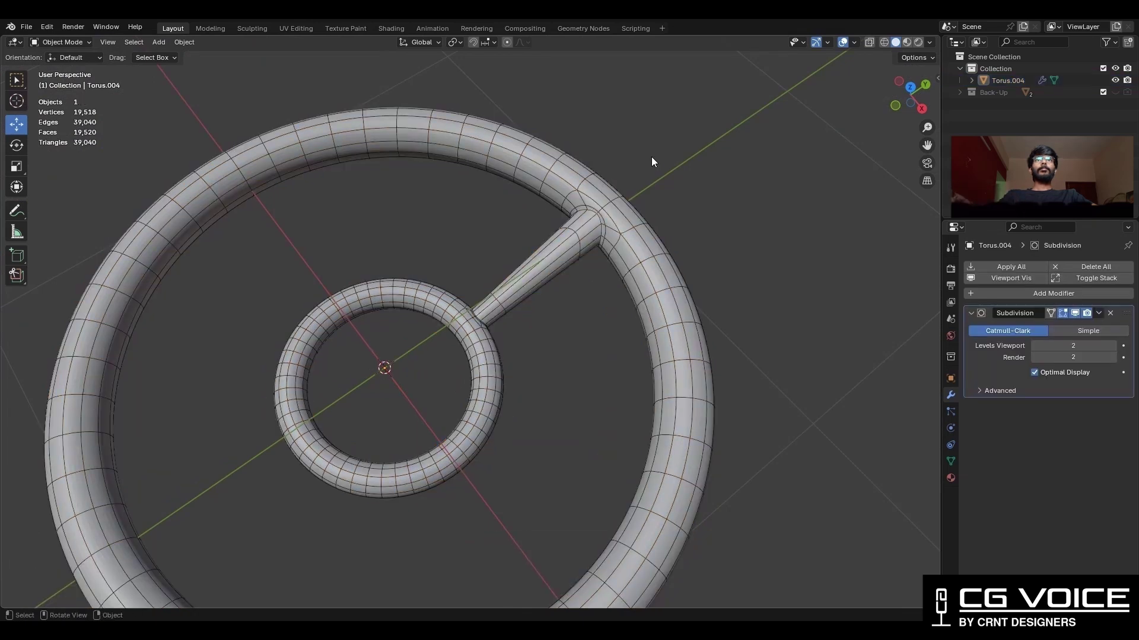
scroll(633, 189, down, 4)
key(shift+alt+z)
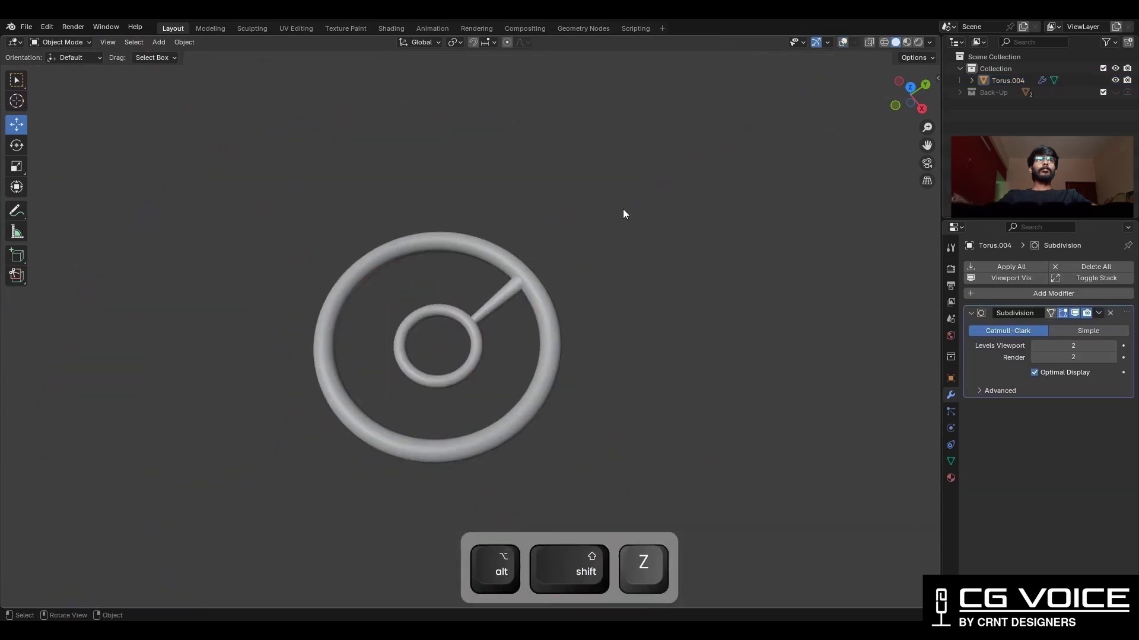
- View the wheel from the top and compute 360 ÷ 5 = 72 in a calculator
key(KP_7)
key(shift+alt+z)
key(XF86Calculator)
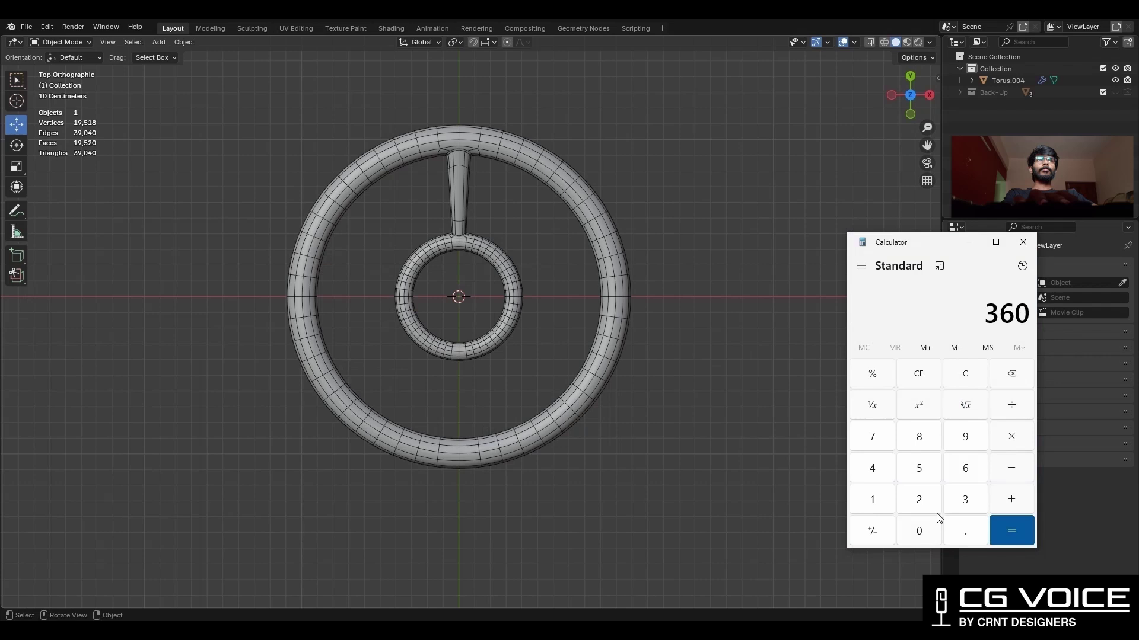
click(1004, 535)
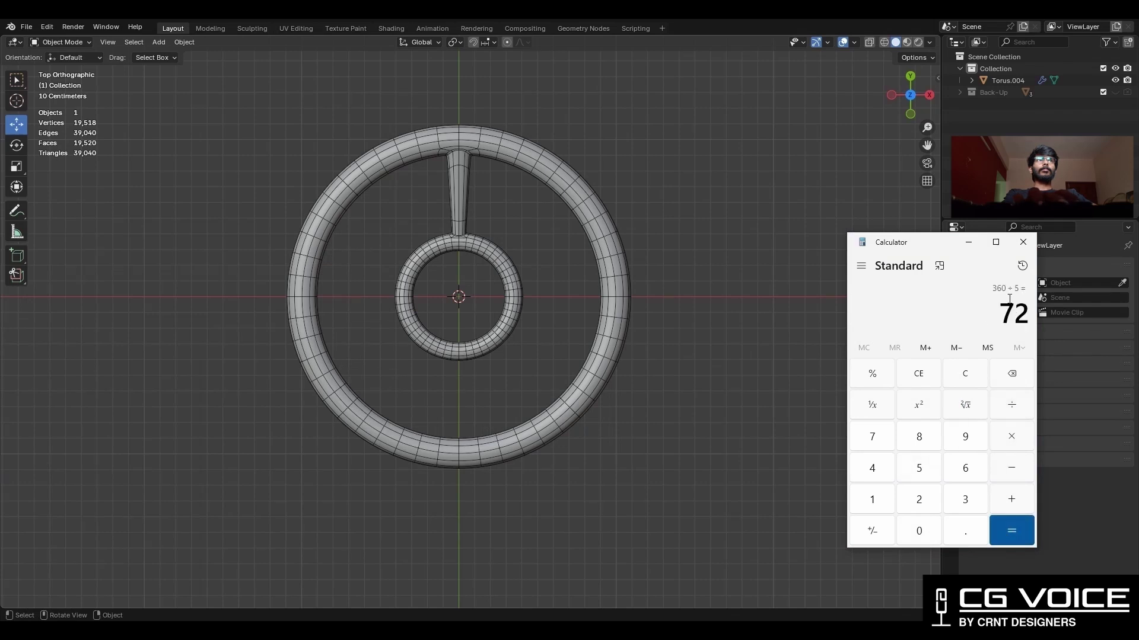
- Delete face loops across the outer and inner rings beside the spoke
click(1023, 243)
key(a)
scroll(545, 243, up, 2)
key(Tab)
key(3)
scroll(502, 221, up, 2)
alt+shift+click(529, 214)
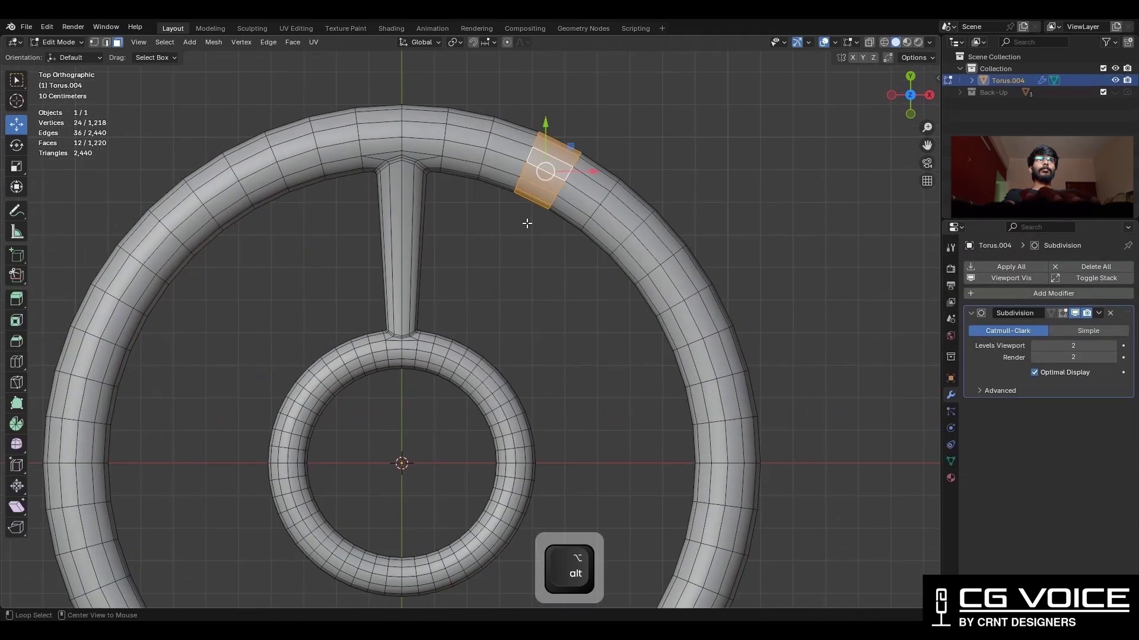
key(x)
click(557, 175)
- Symmetrize the mesh to mirror the gaps onto the other side
shift+middle_drag(560, 173, 547, 168)
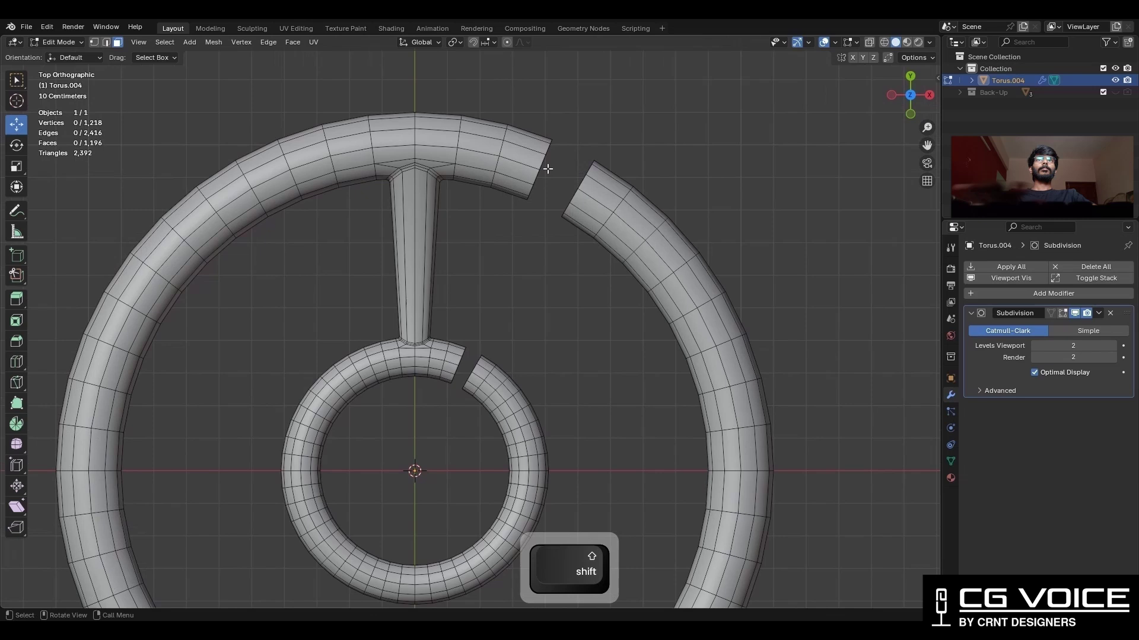
key(a)
click(214, 42)
click(238, 204)
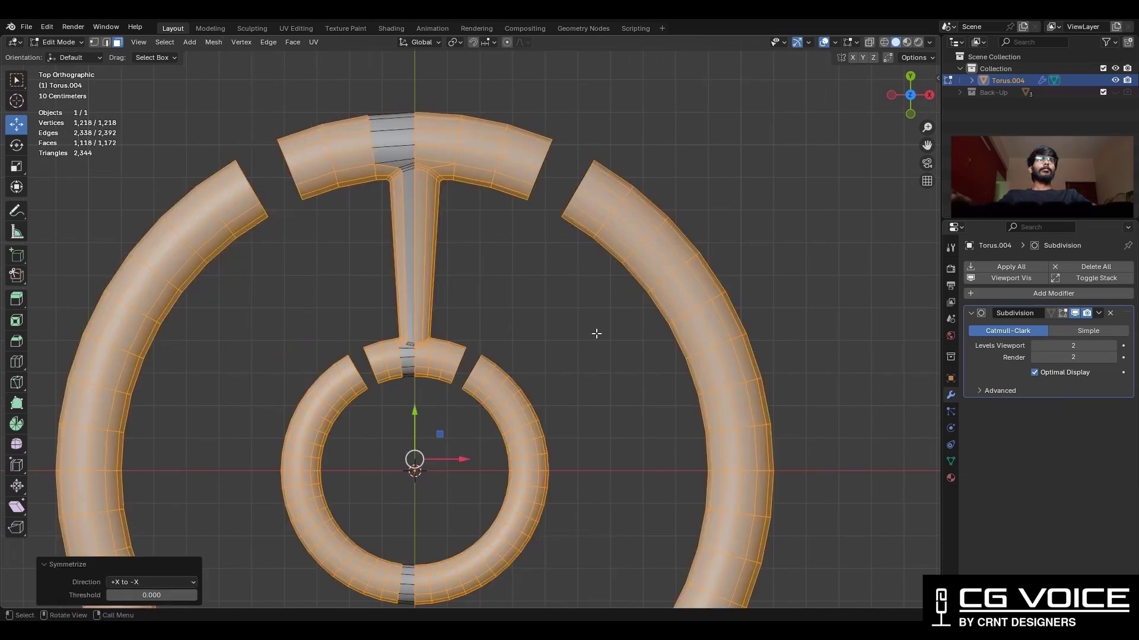
click(451, 218)
scroll(451, 218, down, 1)
shift+middle_drag(451, 218, 431, 139)
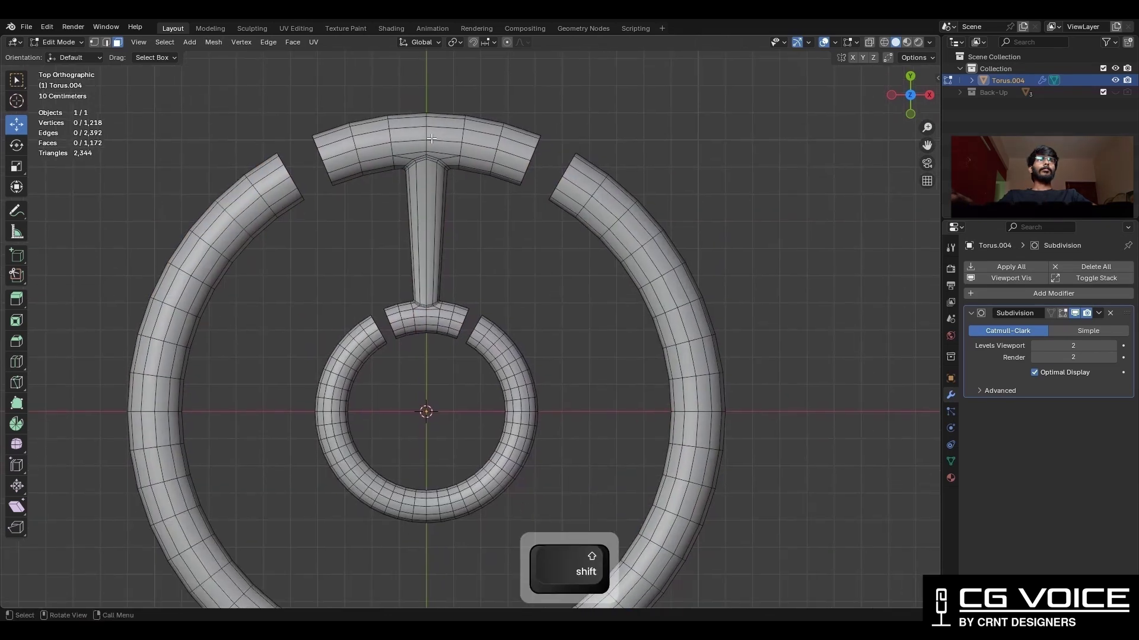
- Separate the T-shaped spoke piece as Torus.003 and hide the rings
key(ctrl+equal)
key(ctrl+equal)
key(p)
click(418, 190)
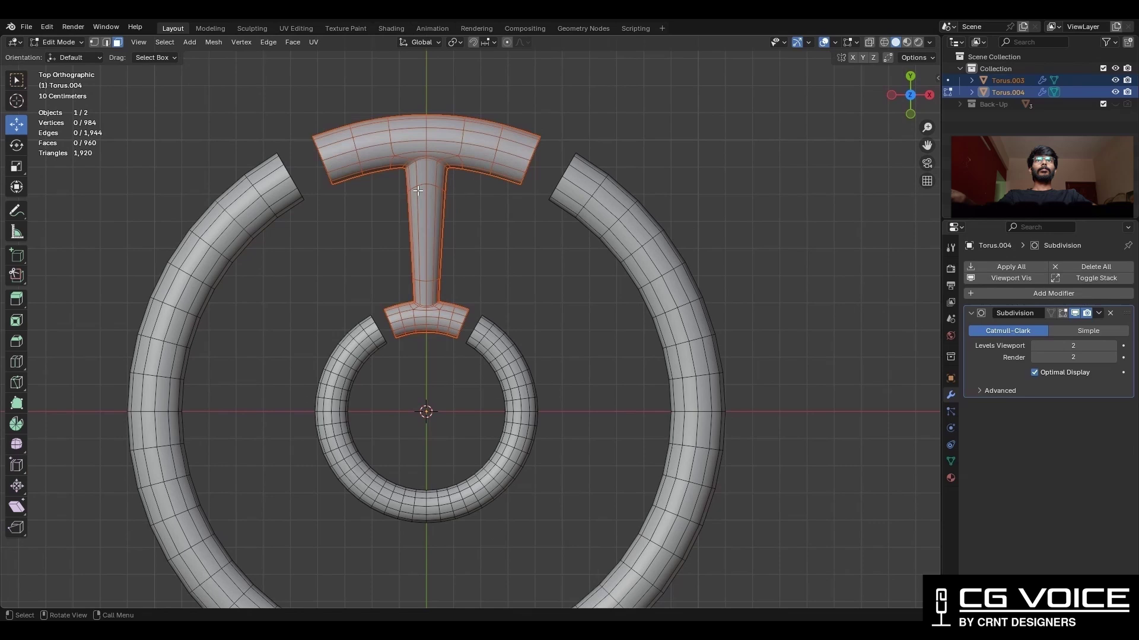
key(Tab)
click(590, 194)
click(1115, 92)
click(1009, 81)
key(Tab)
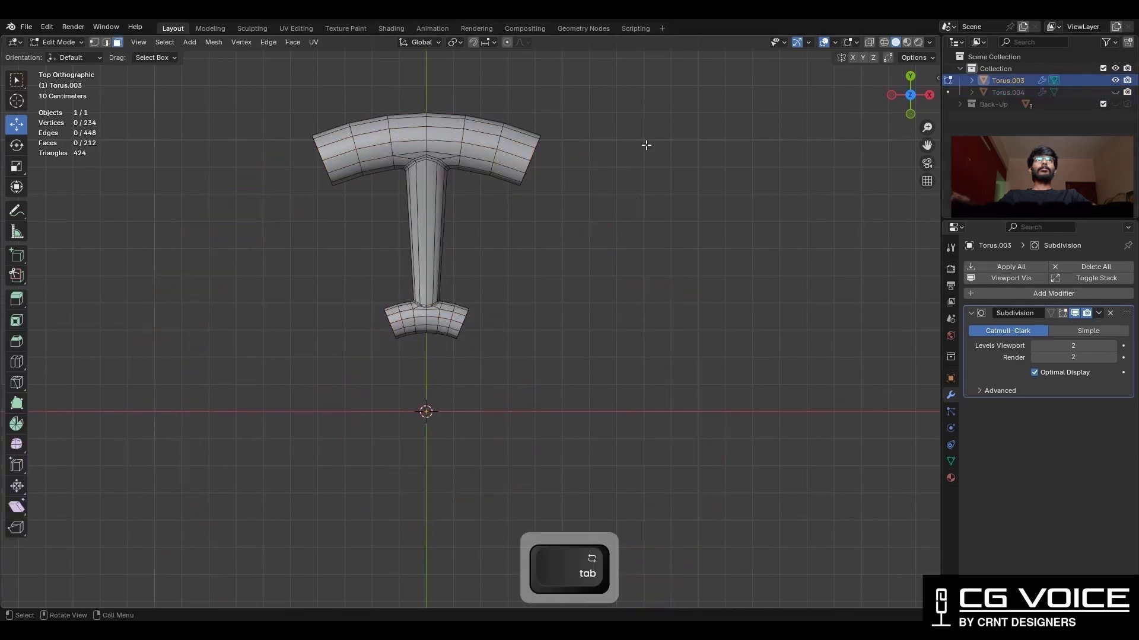
- Set the pivot to the 3D cursor and duplicate the T piece rotated 72 degrees
key(a)
click(456, 42)
click(481, 84)
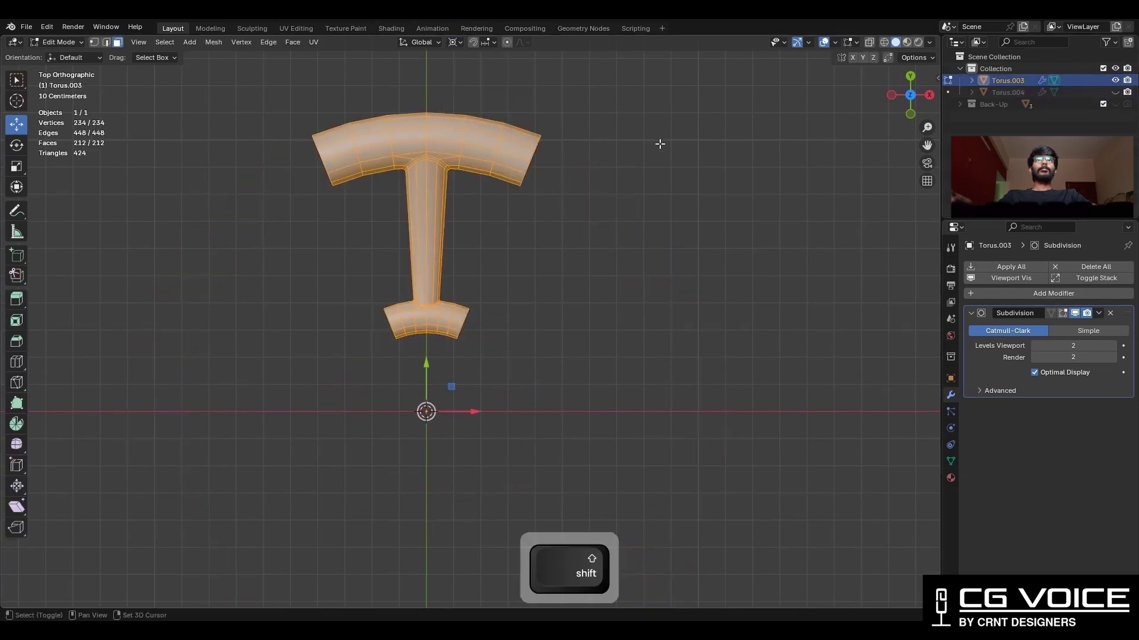
key(shift+d)
key(r)
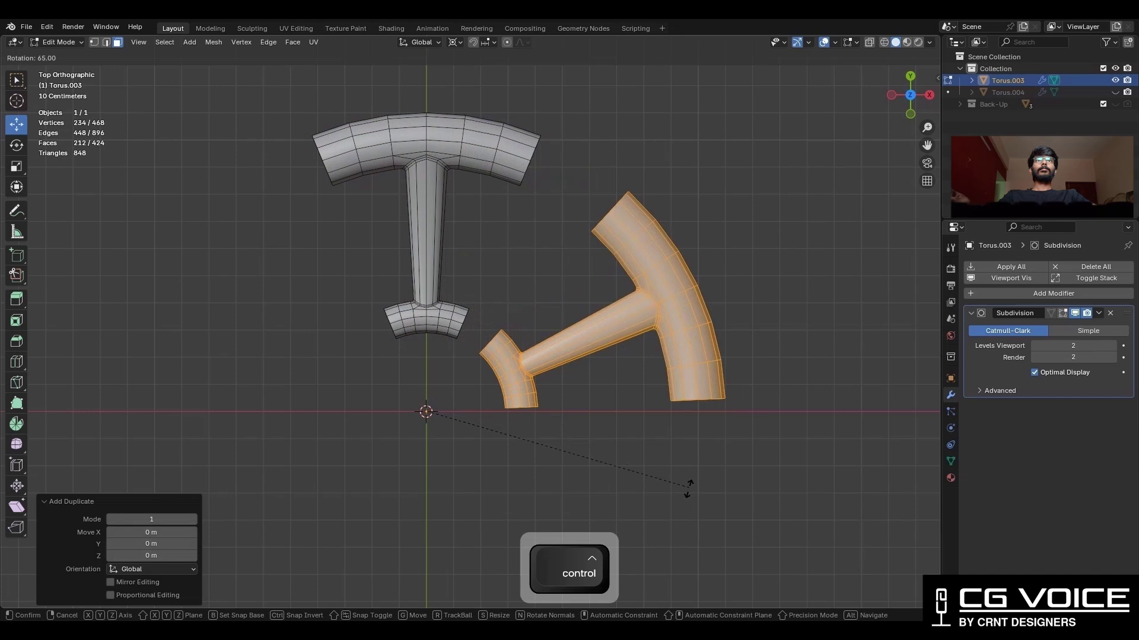
click(647, 477)
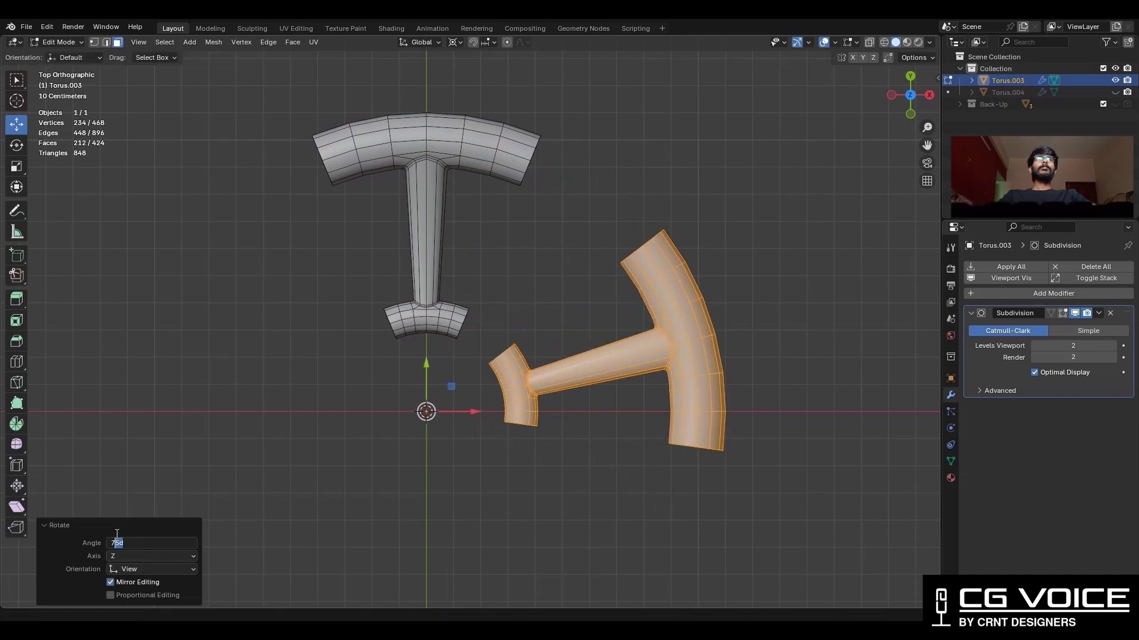
key(Return)
scroll(472, 356, down, 1)
- Add more rotated copies to make five T-shaped spokes around the centre
key(shift+r)
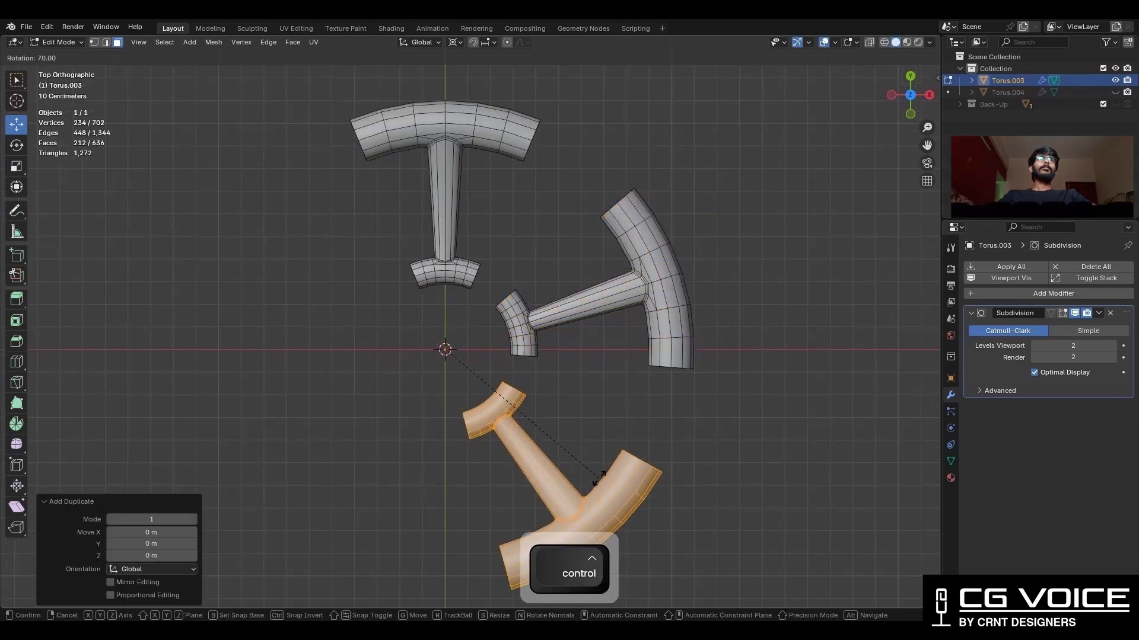
shift+middle_drag(547, 347, 548, 273)
key(shift+r)
key(shift+r)
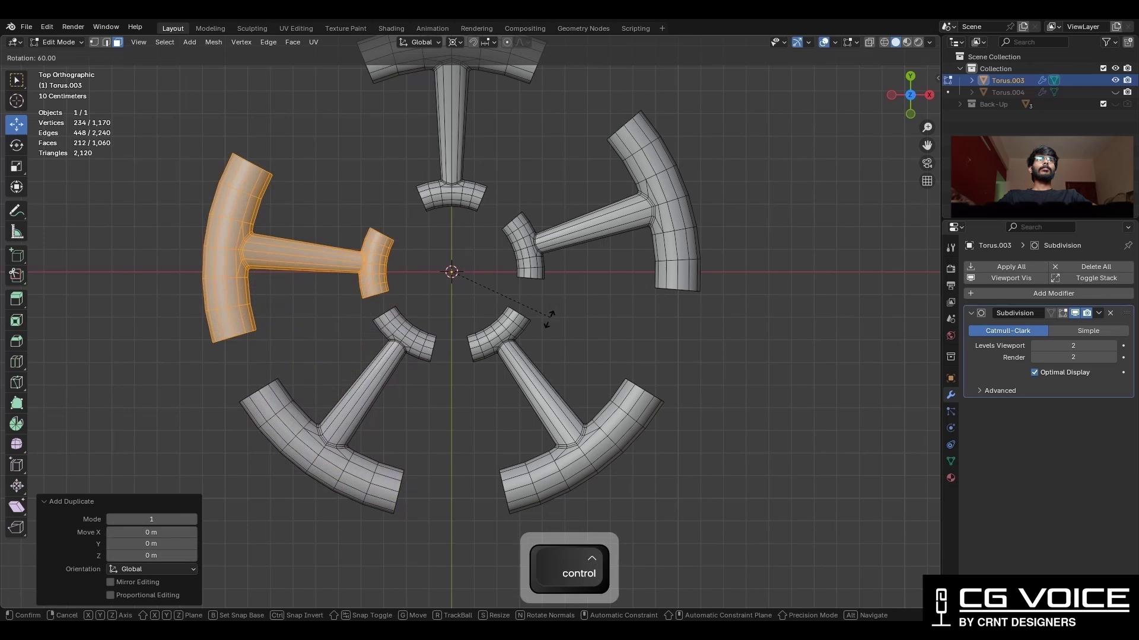
double_click(117, 543)
text(72)
- Unhide the rings object and enter its Edit Mode
key(Return)
shift+middle_drag(569, 222, 570, 319)
key(Tab)
click(635, 128)
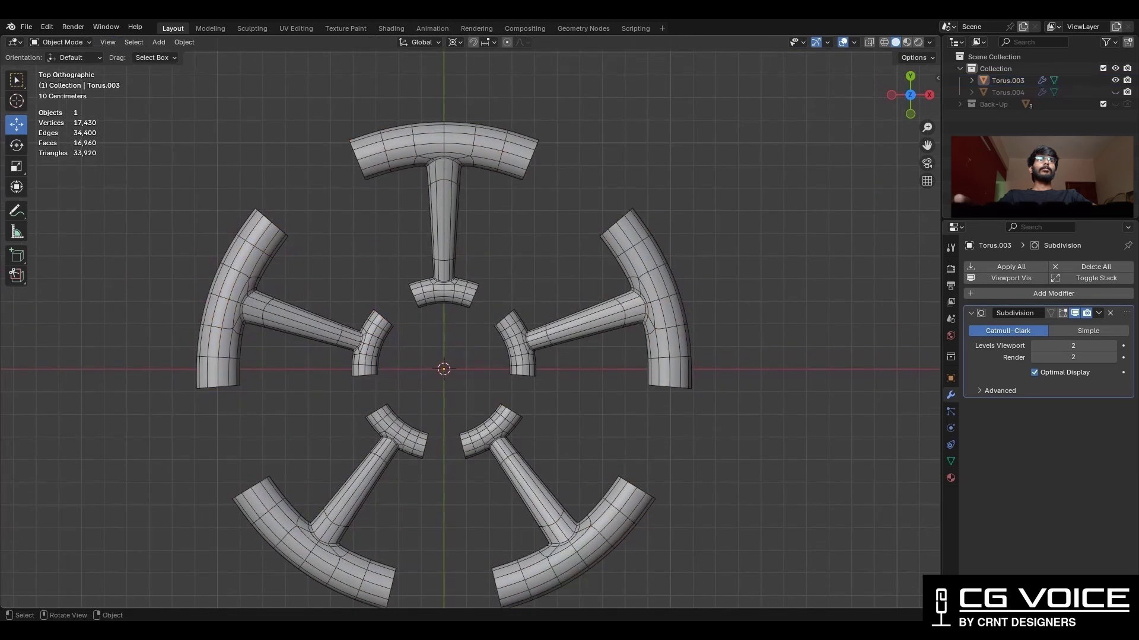
click(1116, 92)
click(689, 389)
scroll(658, 390, up, 2)
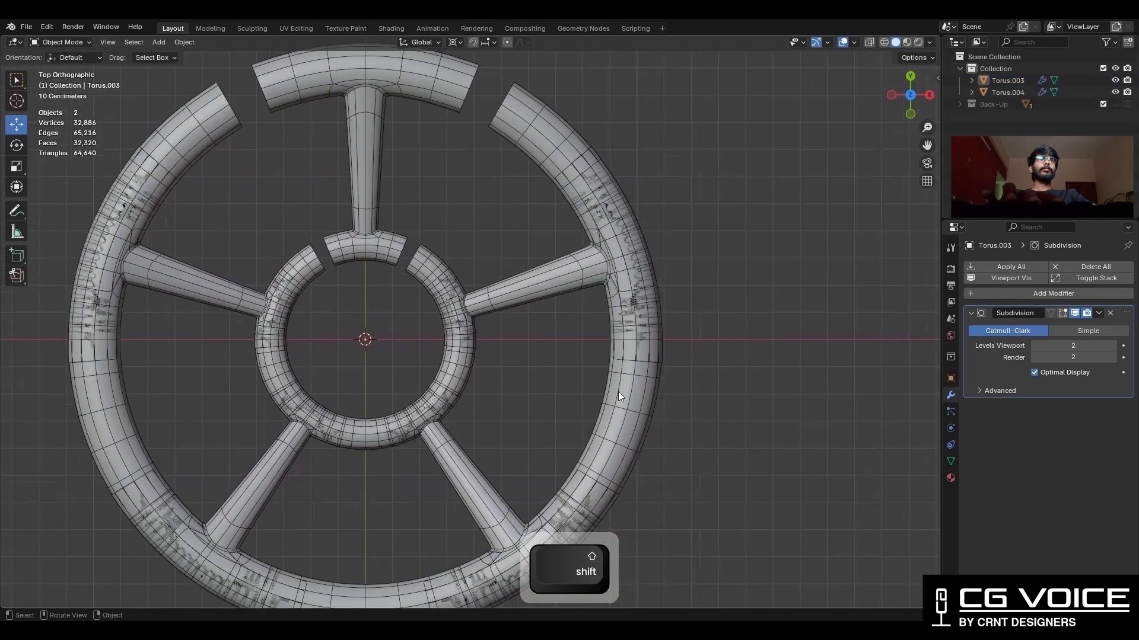
key(Tab)
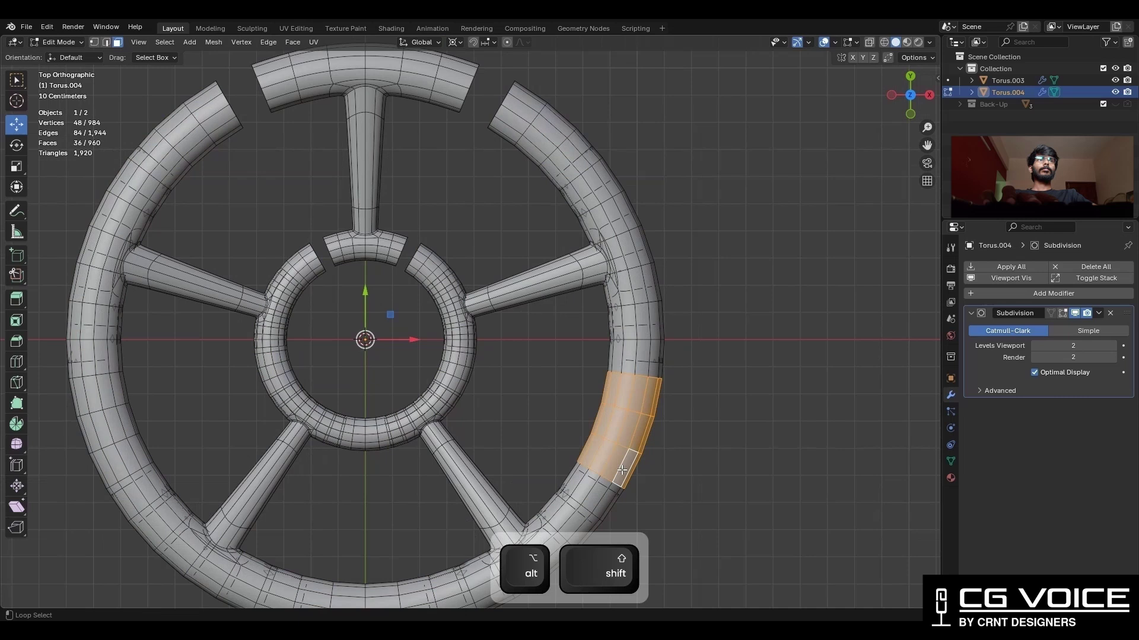
shift+scroll(702, 332, down, 2)
- Separate the selected rim arc into its own object and hide the original ring
key(p)
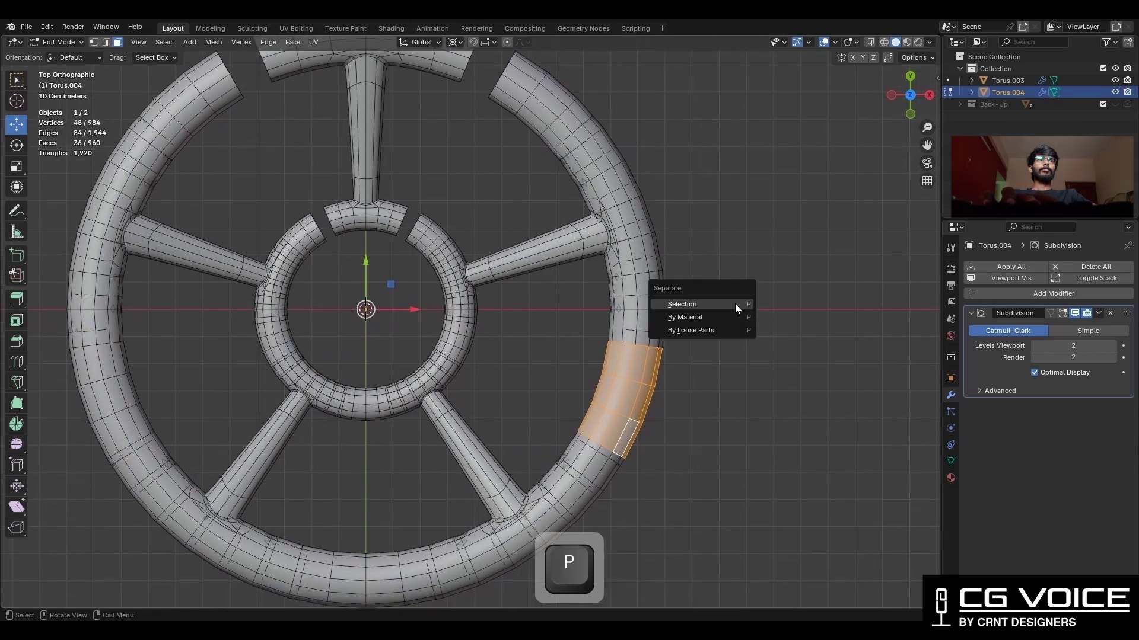
click(736, 303)
key(Tab)
click(1115, 92)
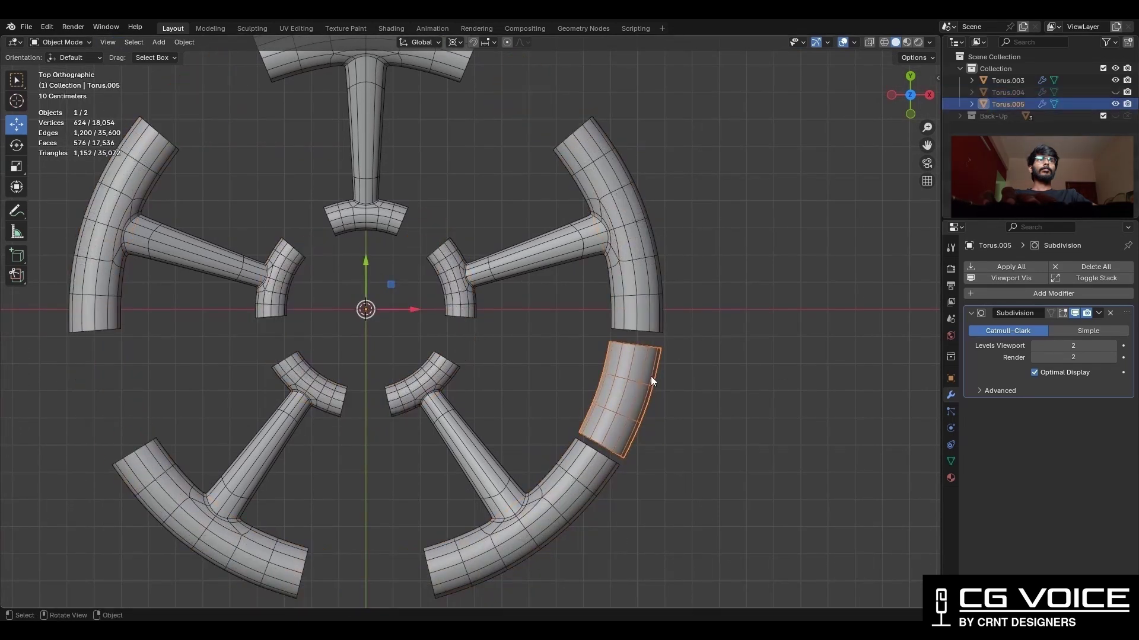
- Duplicate the rim arc and rotate the copy into the next rim position
shift+middle_drag(650, 376, 689, 427)
key(shift+d)
key(Escape)
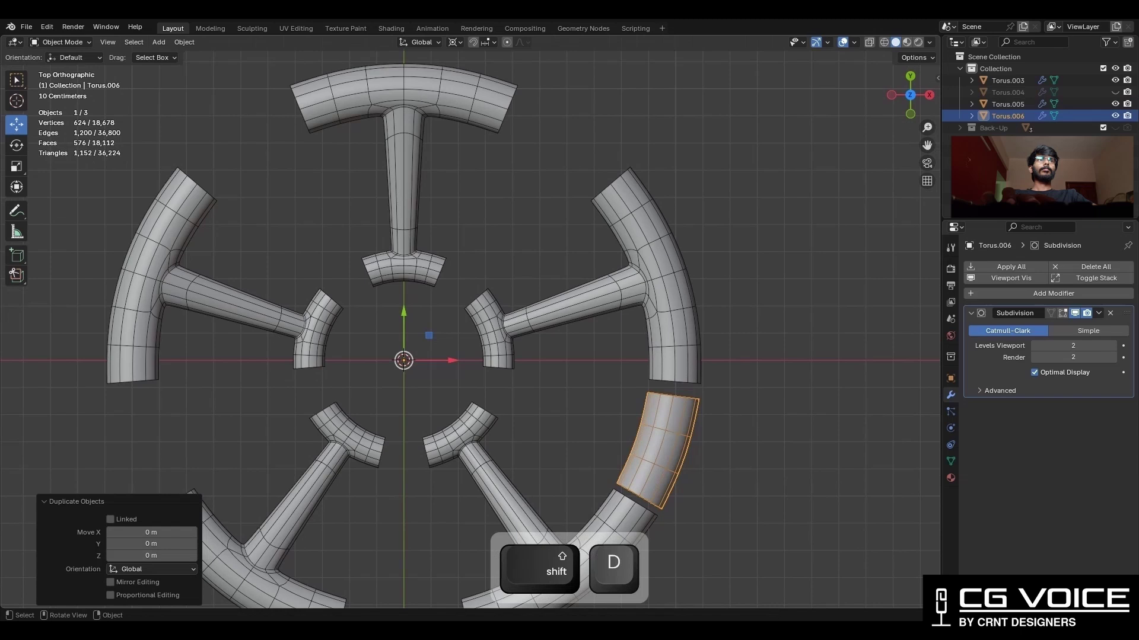
key(r)
click(491, 71)
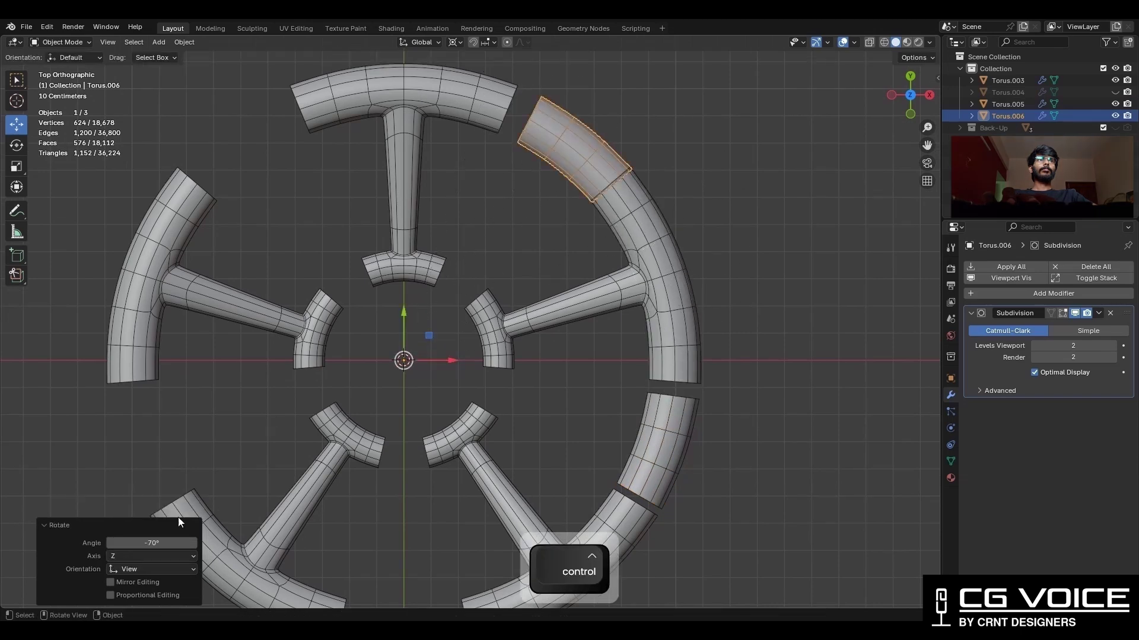
- Duplicate the rim arc again and rotate it by -72 degrees
shift+middle_drag(615, 234, 674, 215)
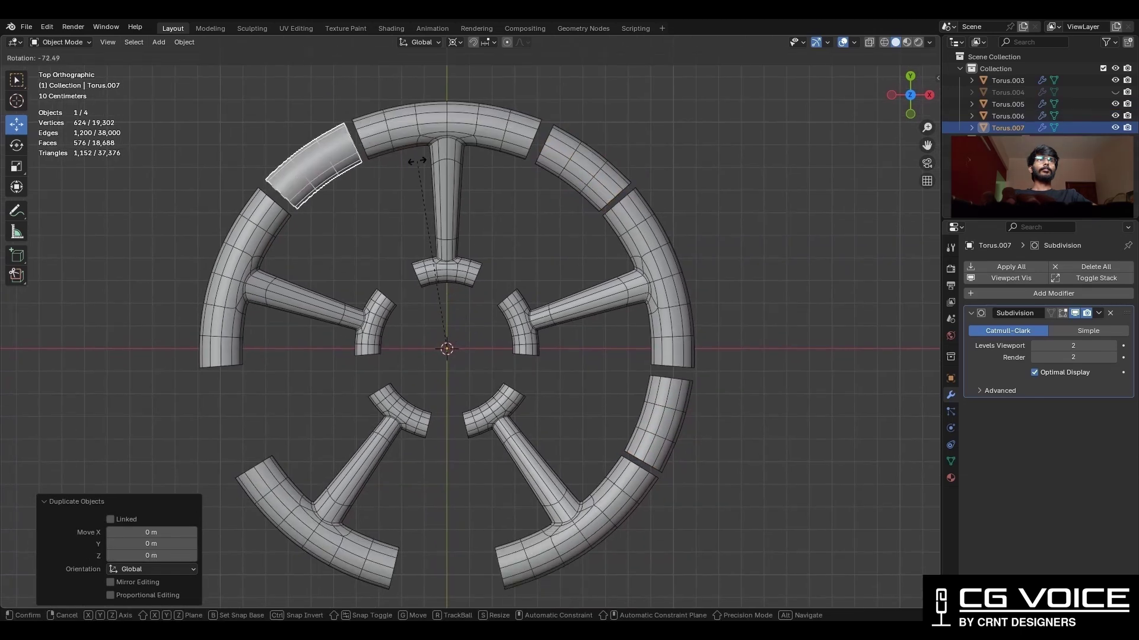
key(shift+d)
key(Escape)
key(r)
key(minus)
key(7)
key(2)
key(Return)
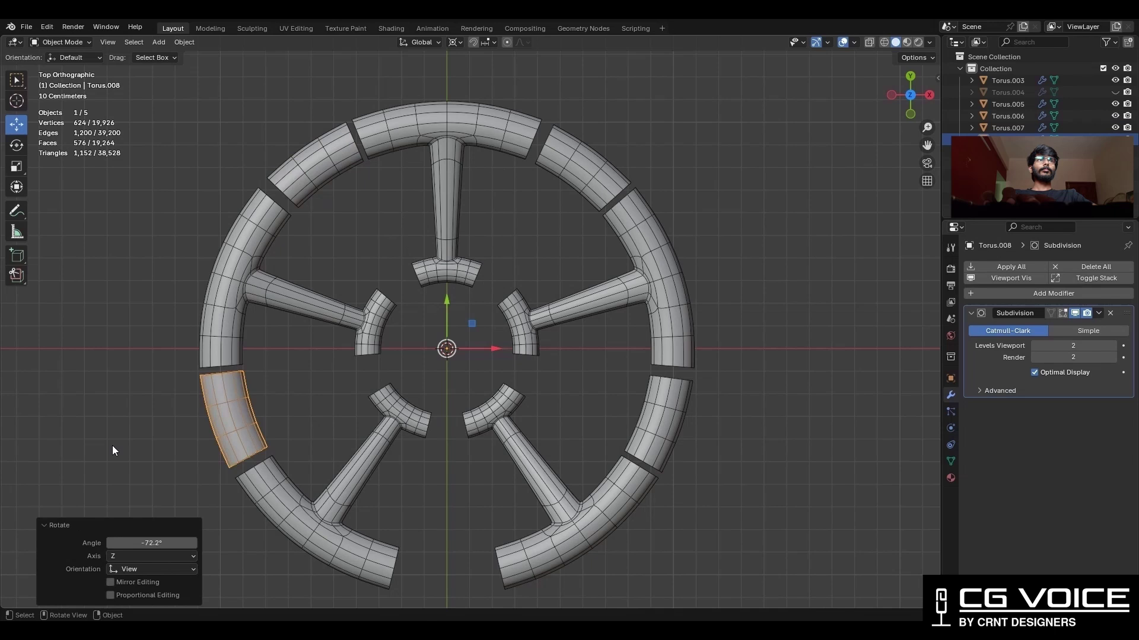
- Add another rim arc copy rotated -72 degrees into the lower gap
shift+middle_drag(606, 326, 614, 292)
key(shift+d)
key(Escape)
key(r)
key(minus)
key(7)
key(2)
key(Return)
- Select all the rim arcs and join them into one object with Ctrl+J
shift+click(684, 378)
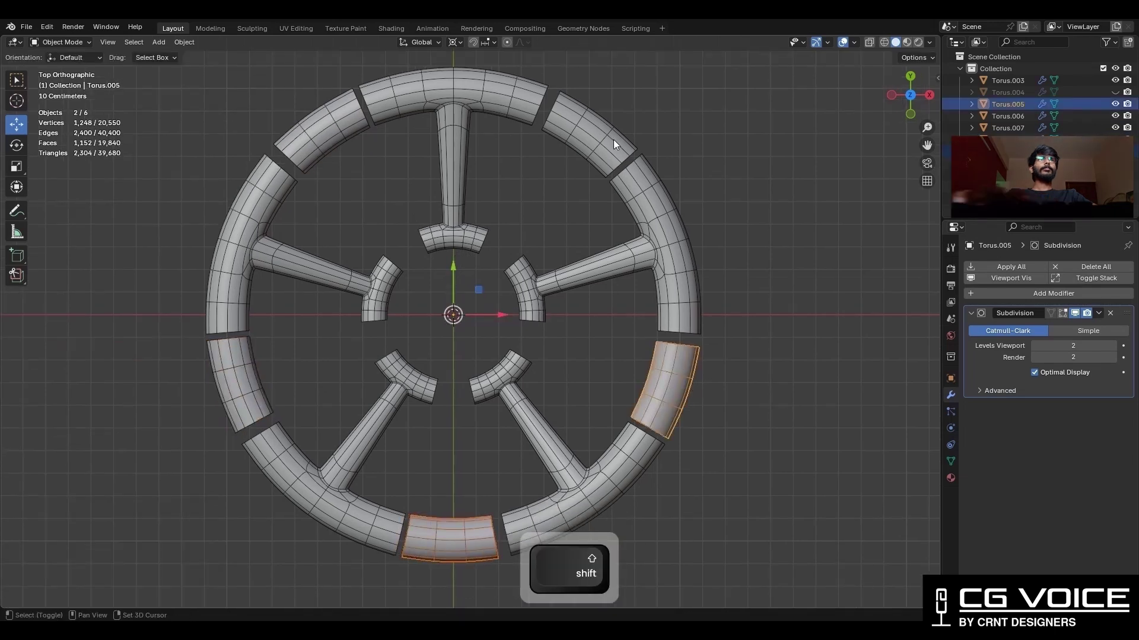
shift+click(345, 141)
shift+click(240, 402)
right_click(711, 179)
key(Escape)
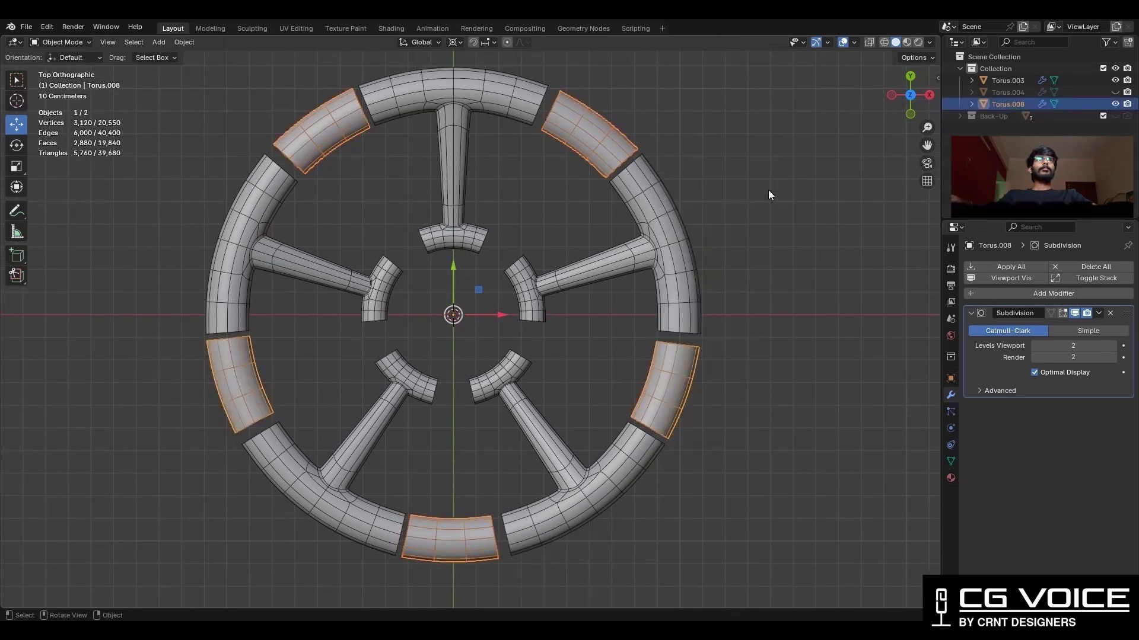
key(ctrl+j)
shift+middle_drag(689, 181, 679, 266)
scroll(679, 266, up, 3)
key(a)
- Join the spokes into the rim object and enter Edit Mode
shift+middle_drag(576, 175, 590, 246)
right_click(747, 176)
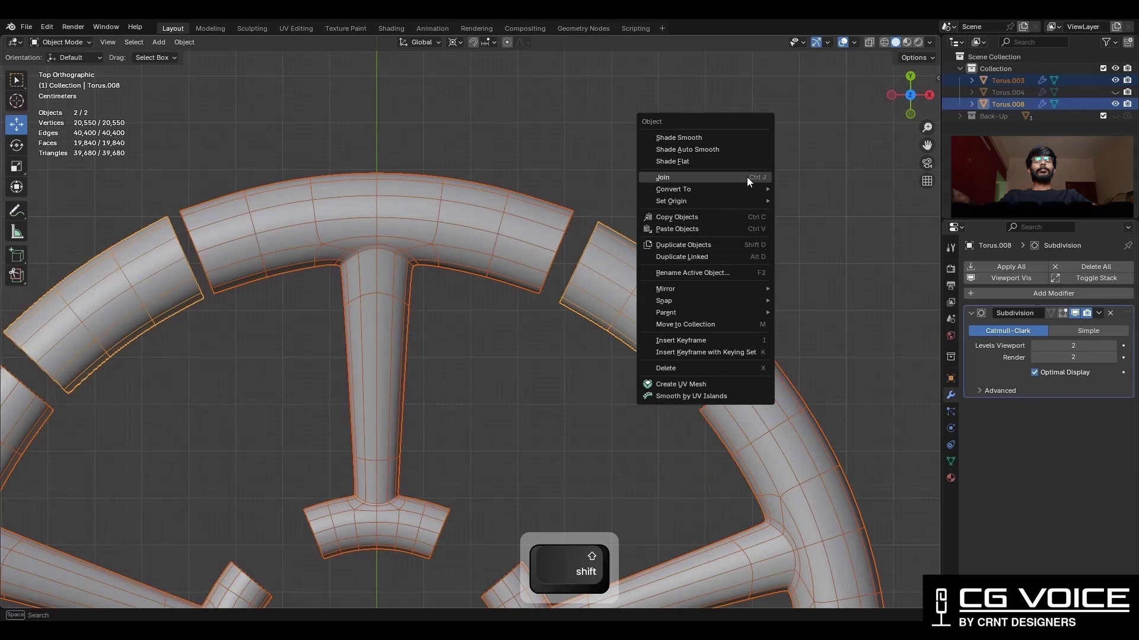
key(ctrl+j)
key(Tab)
scroll(604, 256, up, 2)
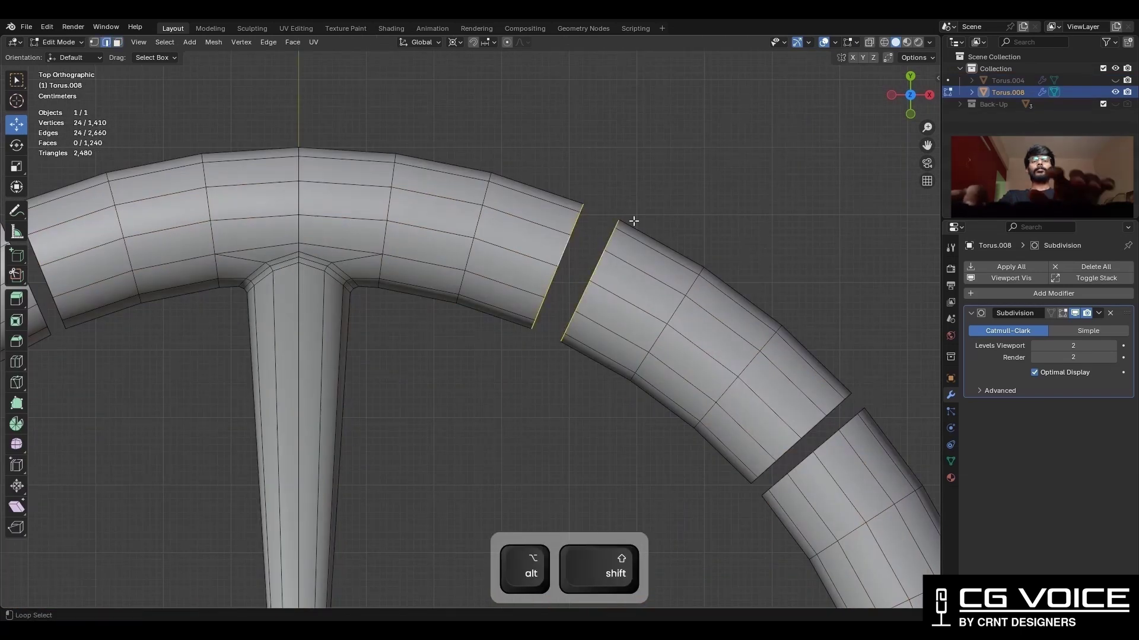
- Bridge the first two gaps between rim arcs with Bridge Edge Loops
right_click(634, 220)
click(676, 224)
shift+middle_drag(694, 268, 632, 170)
alt+click(738, 325)
alt+shift+click(763, 331)
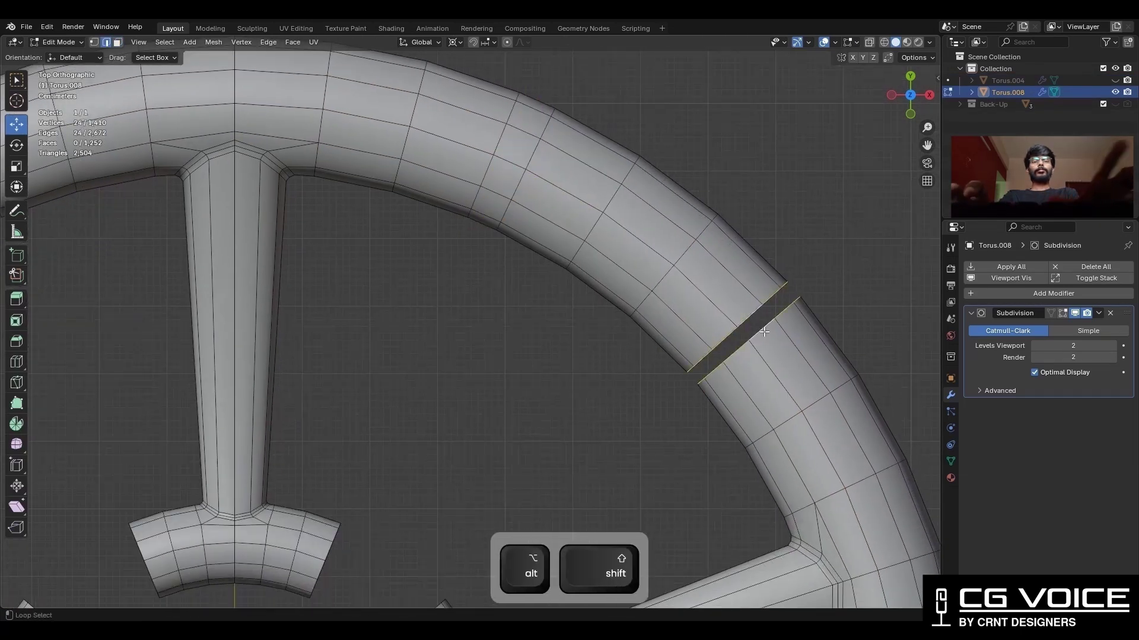
right_click(811, 219)
click(810, 219)
scroll(806, 224, down, 3)
- Bridge the remaining rim gaps, including the one at the bottom
mouse_move(806, 223)
shift+middle_down()
mouse_move(781, 323)
mouse_move(827, 255)
mouse_move(533, 356)
shift+middle_up()
scroll(781, 323, up, 2)
right_click(826, 254)
click(826, 254)
alt+click(436, 446)
right_click(536, 275)
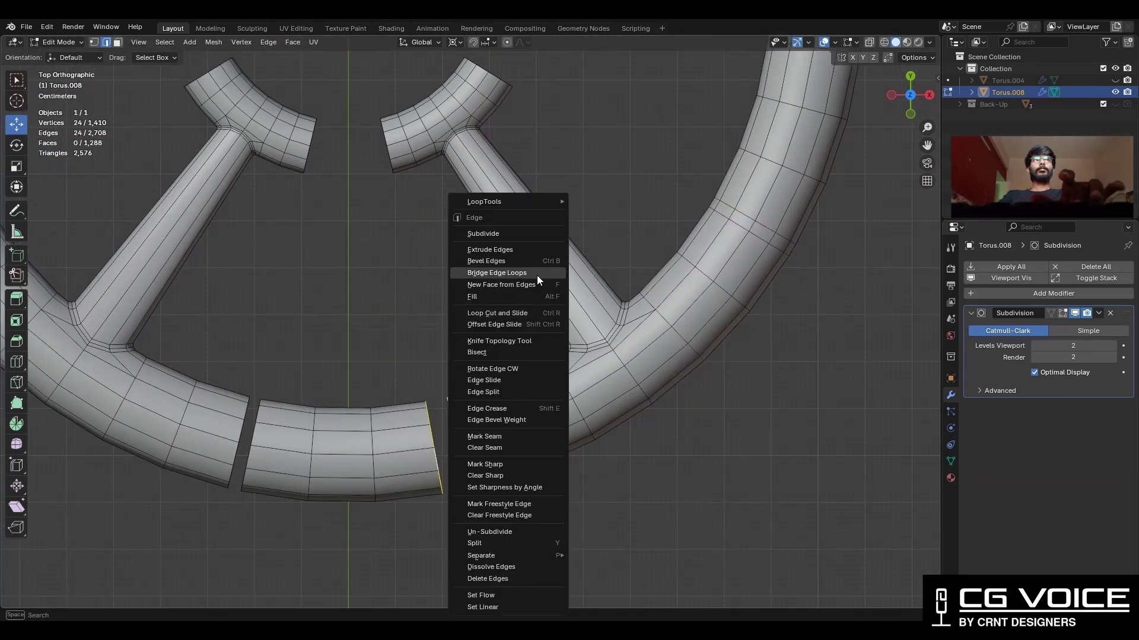
click(537, 275)
- Cut a new edge loop across the rim and dissolve two stray rim loops
shift+middle_drag(446, 419, 482, 369)
click(480, 369)
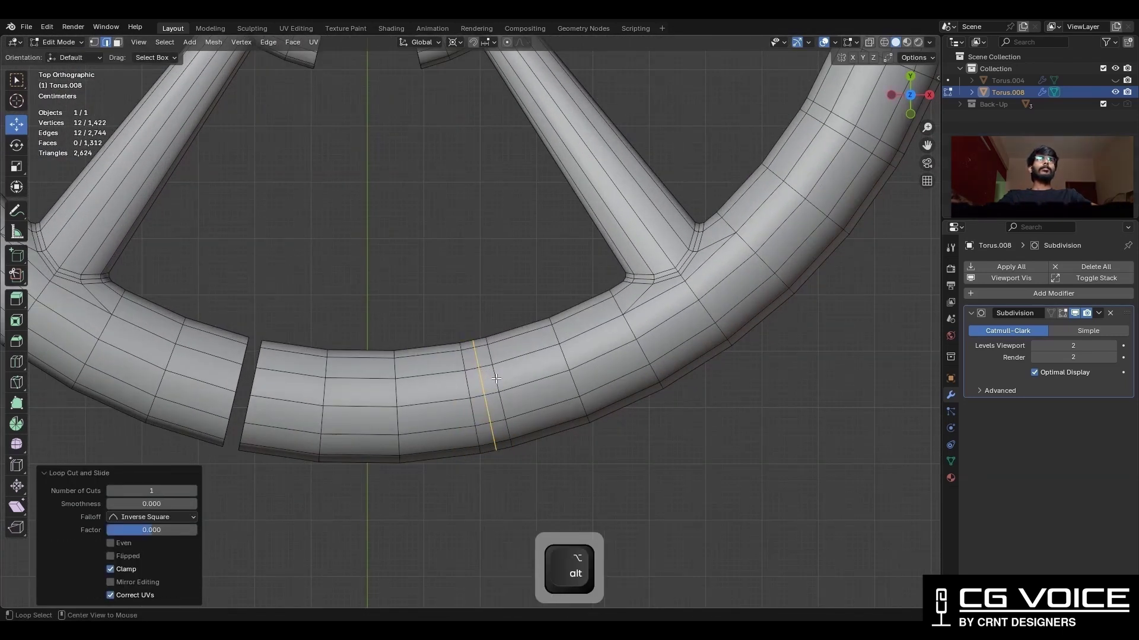
shift+middle_drag(781, 192, 593, 296)
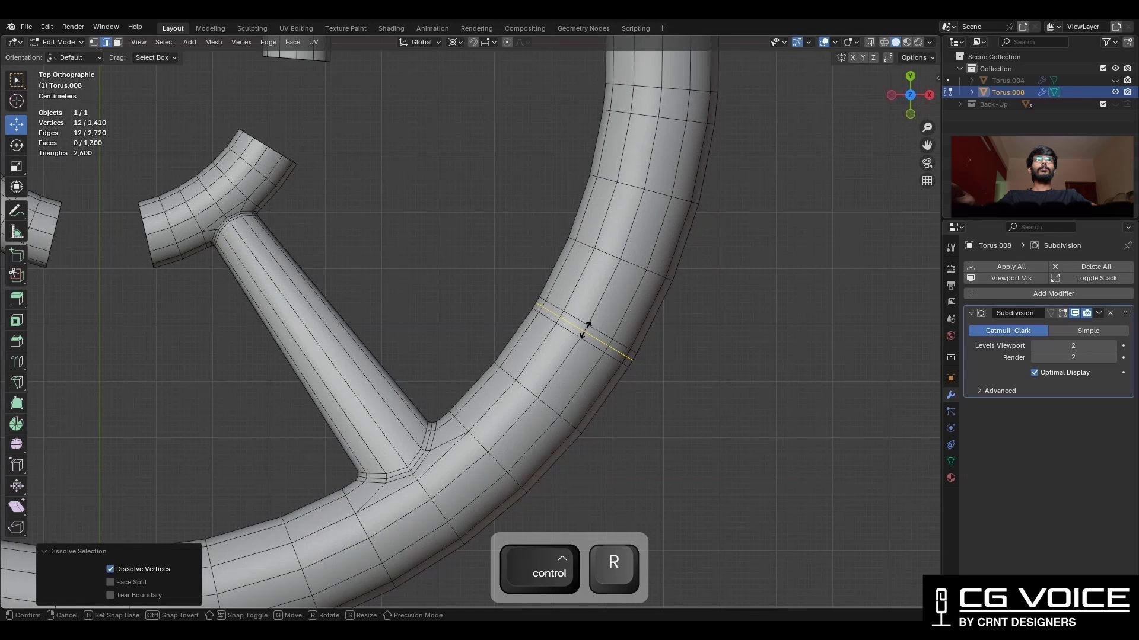
click(585, 330)
scroll(656, 262, down, 3)
scroll(621, 286, up, 3)
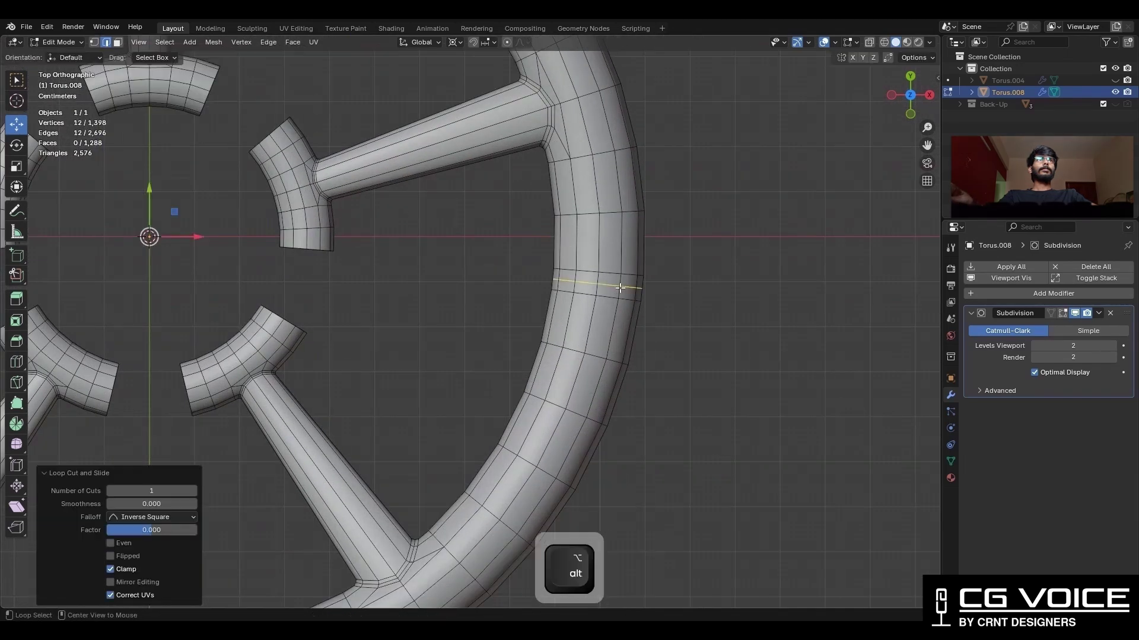
key(ctrl+x)
scroll(644, 249, up, 5)
alt+click(529, 203)
key(ctrl+x)
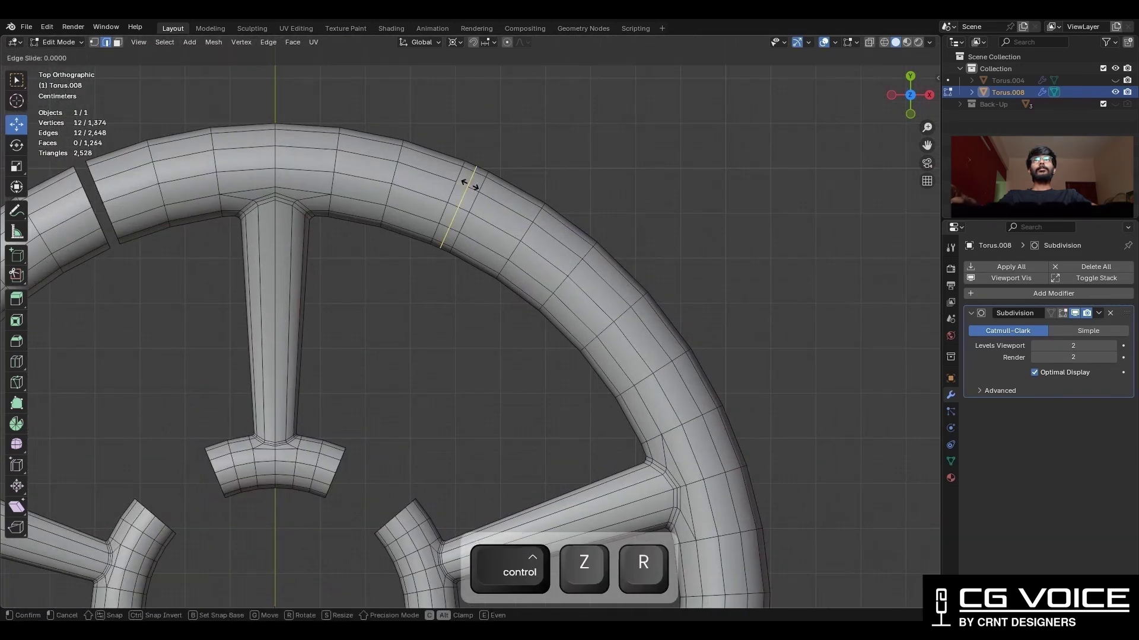
- Set edge flow on the upper and right rim loops
alt+click(468, 185)
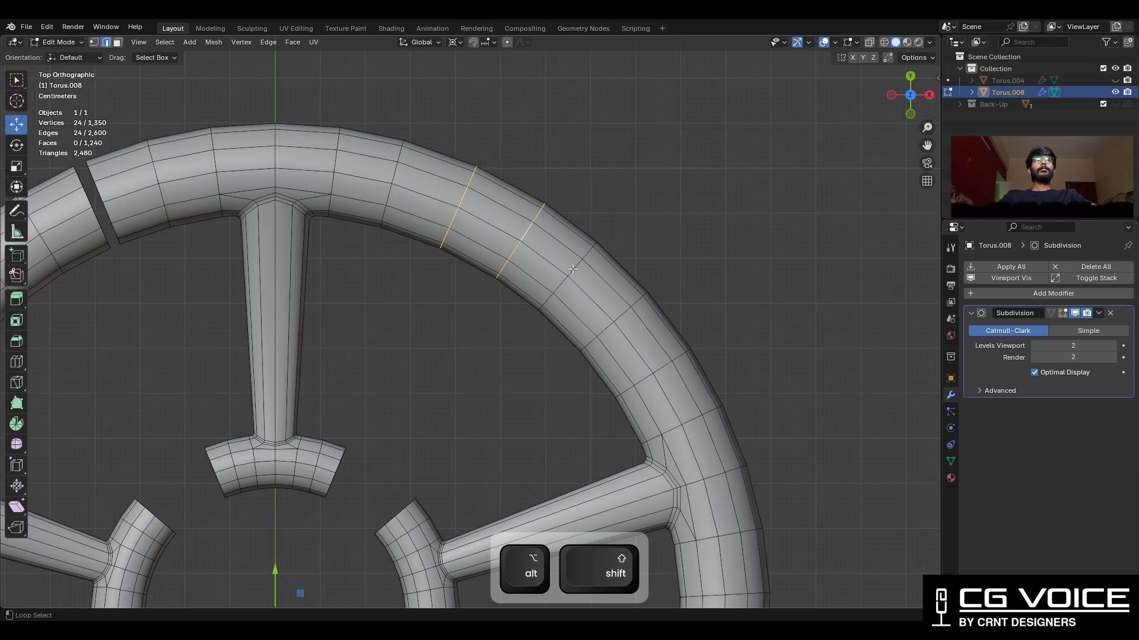
shift+middle_drag(867, 288, 861, 185)
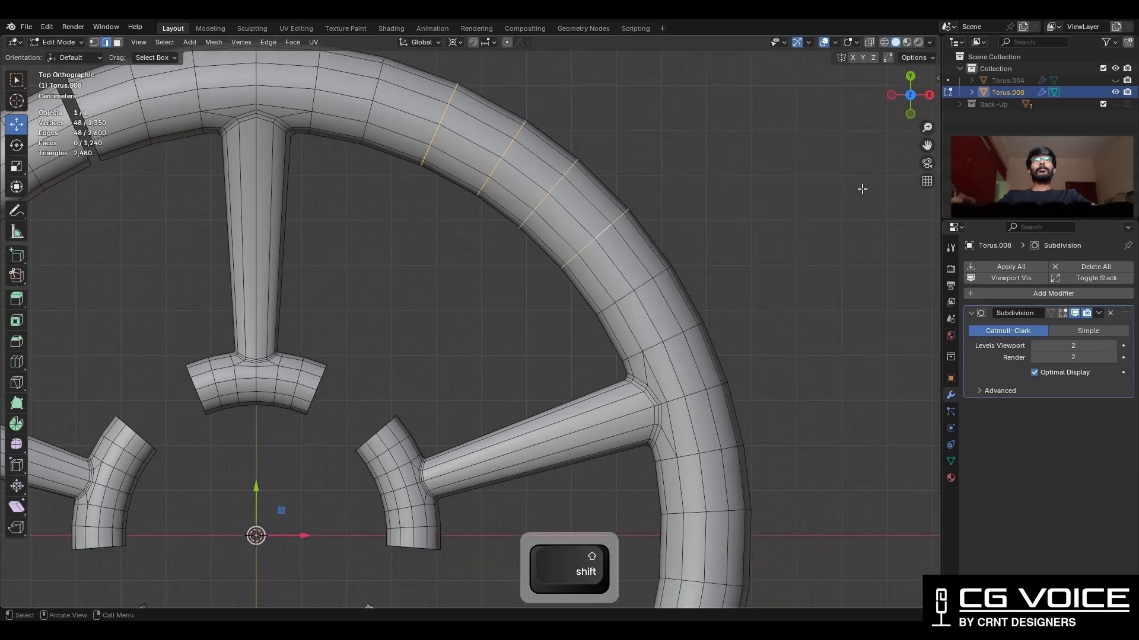
key(ctrl+e)
click(805, 429)
mouse_move(770, 315)
shift+middle_down()
mouse_move(759, 356)
mouse_move(686, 271)
shift+middle_up()
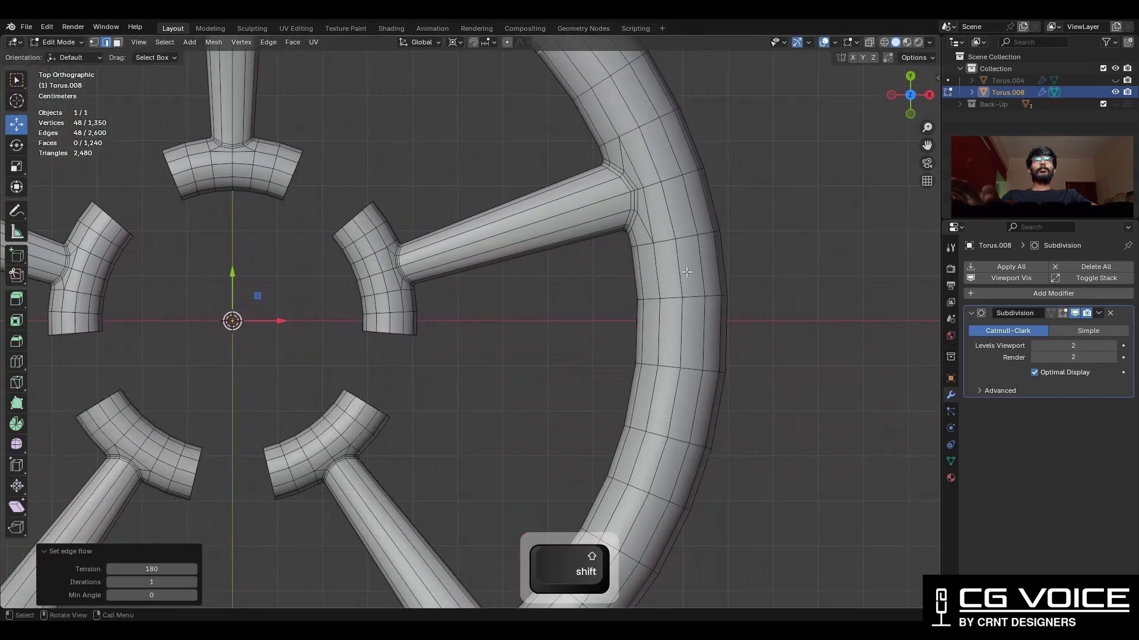
shift+middle_drag(688, 368, 734, 323)
alt+shift+click(666, 352)
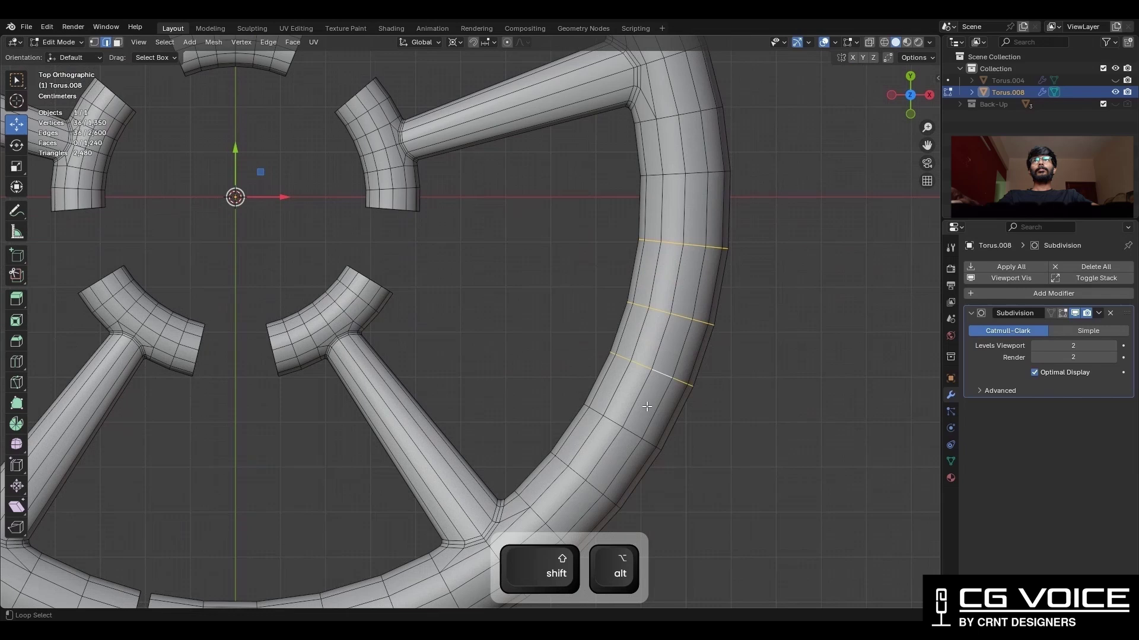
shift+middle_drag(634, 432, 641, 338)
key(ctrl+e)
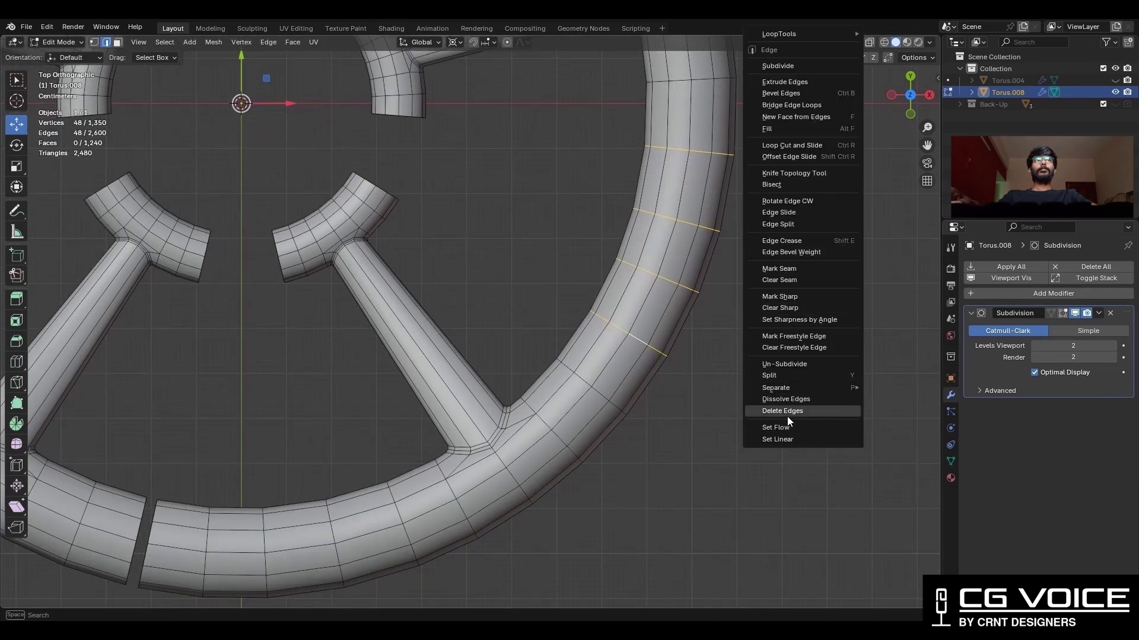
click(787, 416)
scroll(590, 214, down, 5)
- Apply the wheel's scale and symmetrize the entire mesh
key(Tab)
key(ctrl+a)
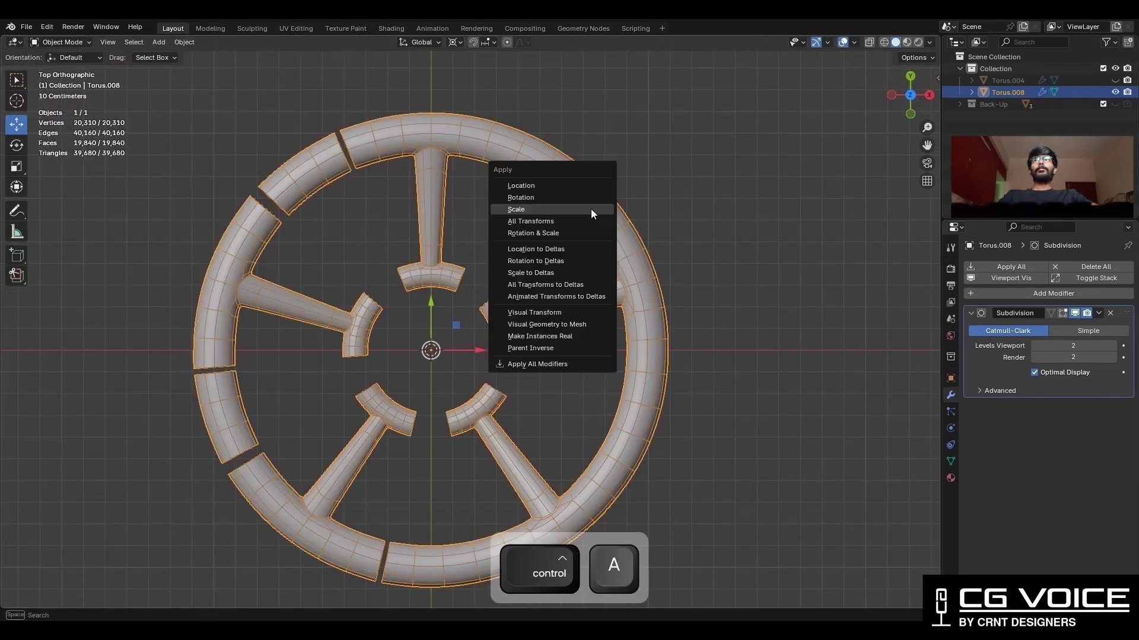
click(589, 199)
key(Tab)
key(a)
click(213, 42)
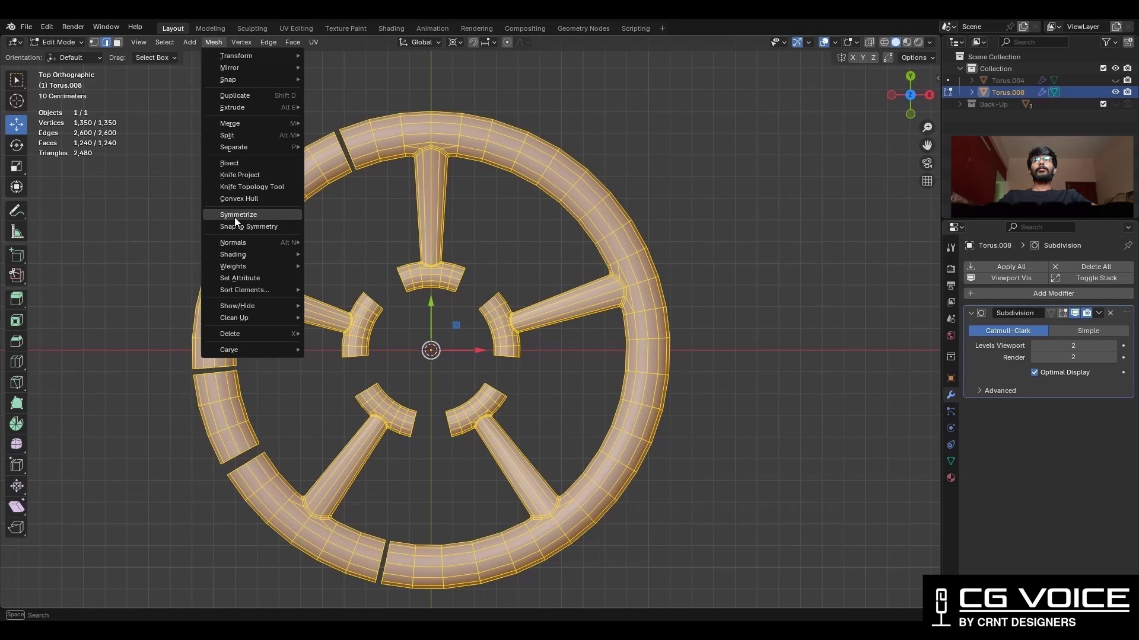
click(234, 217)
- Dissolve a lower rim loop, set edge flow, and unhide Torus.004
click(360, 470)
shift+middle_drag(423, 567, 418, 466)
key(ctrl+x)
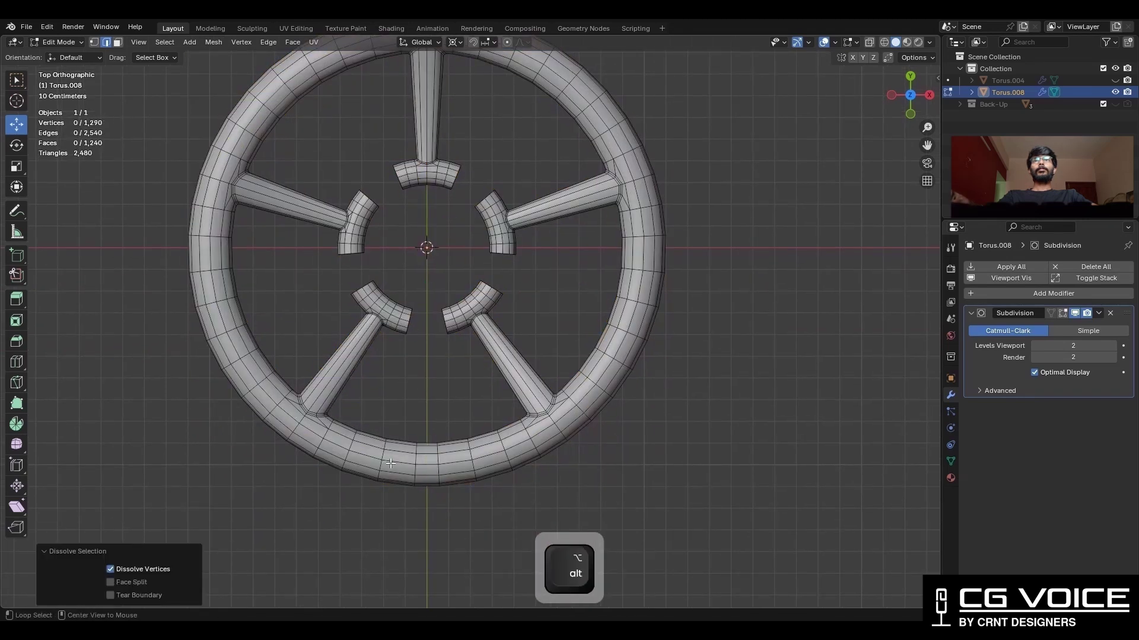
key(ctrl+e)
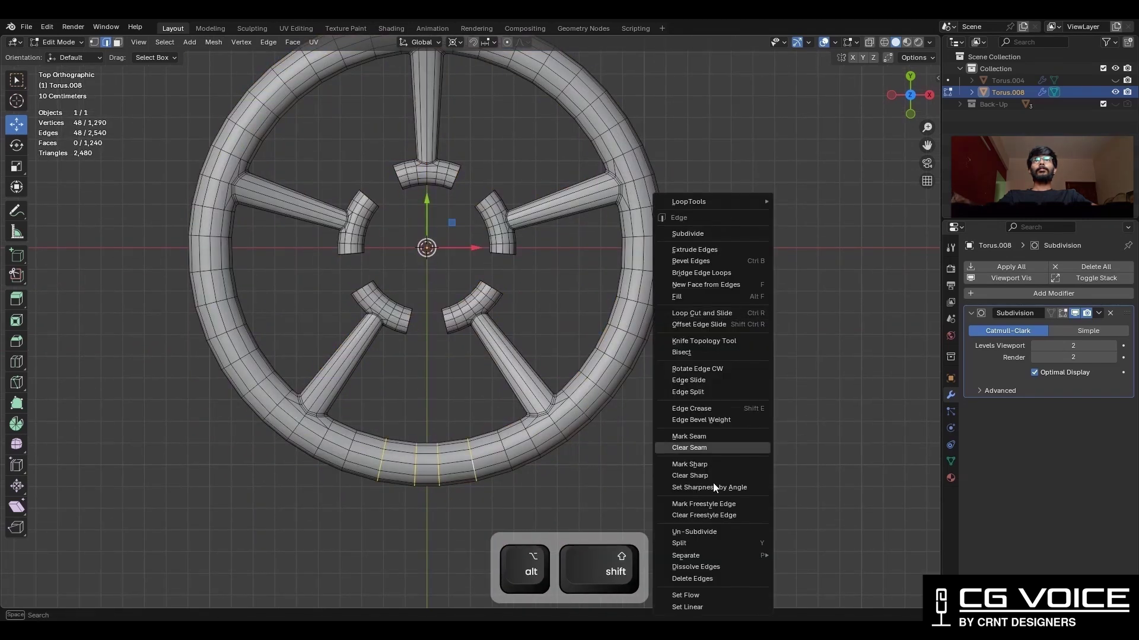
click(710, 595)
shift+middle_drag(752, 381, 666, 381)
key(Tab)
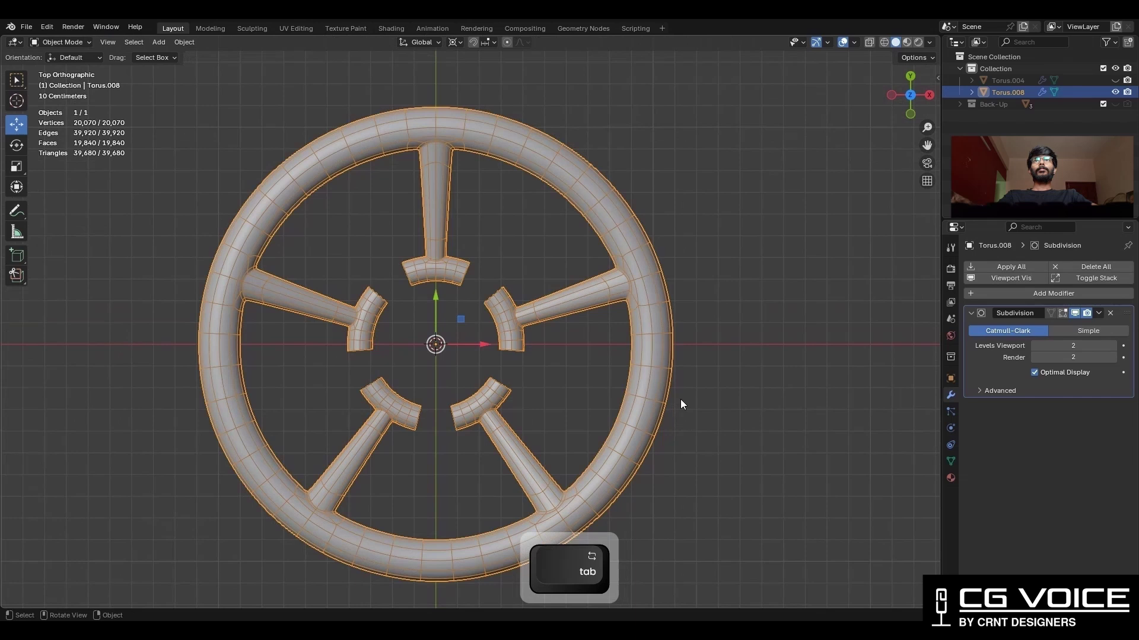
scroll(680, 400, up, 2)
click(1115, 80)
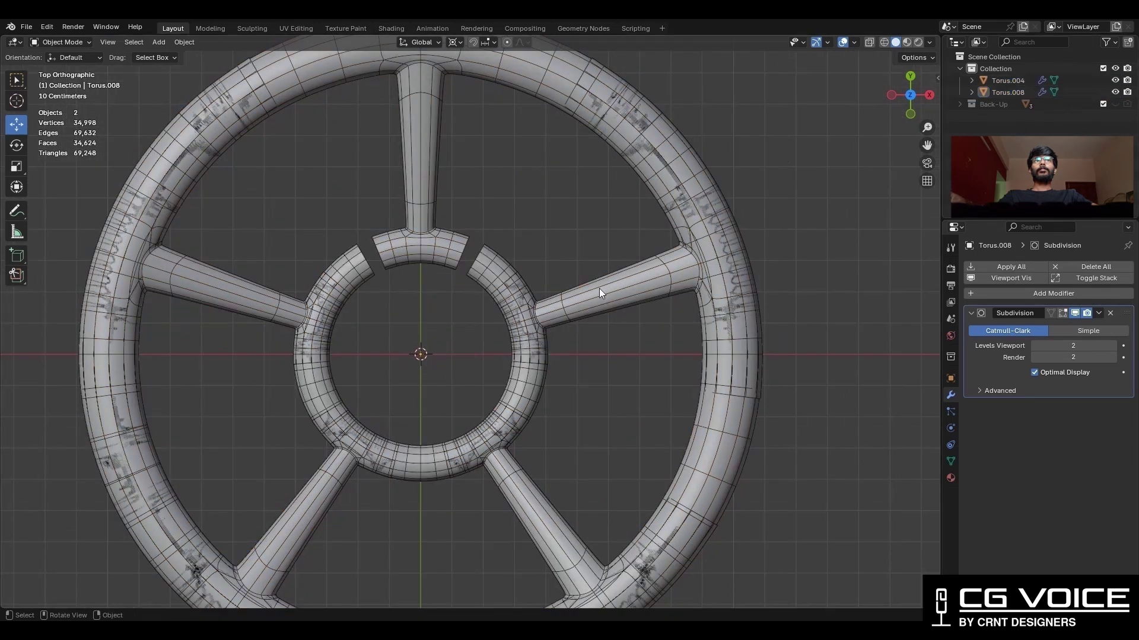
scroll(599, 292, up, 2)
- Split one face segment off the hub ring and hide the rest
click(566, 433)
key(Tab)
scroll(583, 420, up, 1)
key(3)
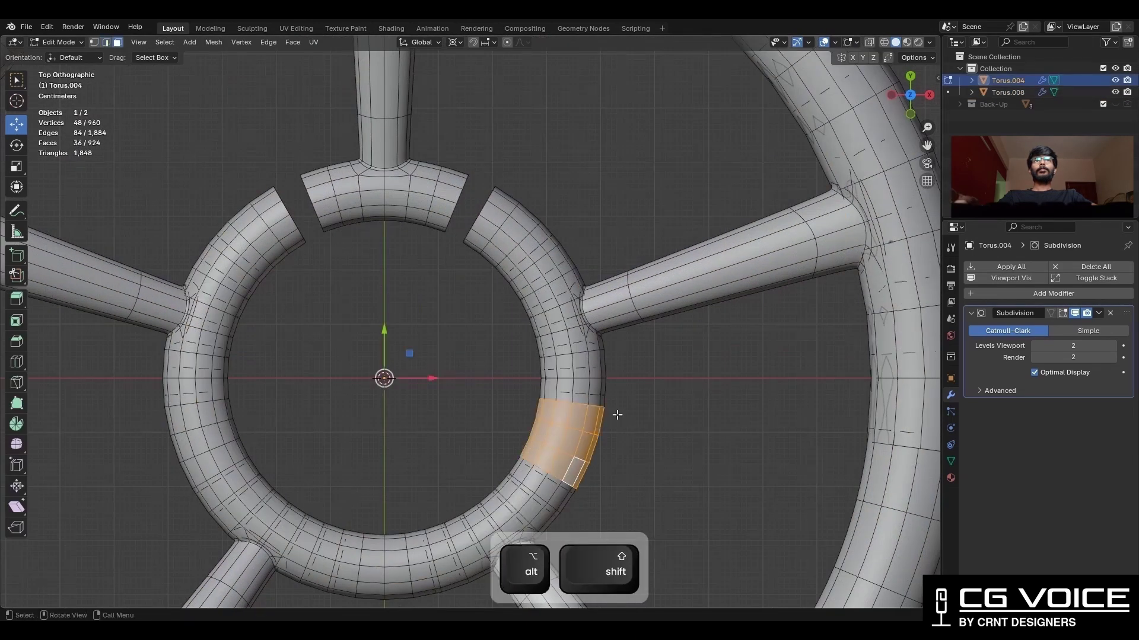
scroll(616, 415, down, 2)
click(596, 350)
key(Tab)
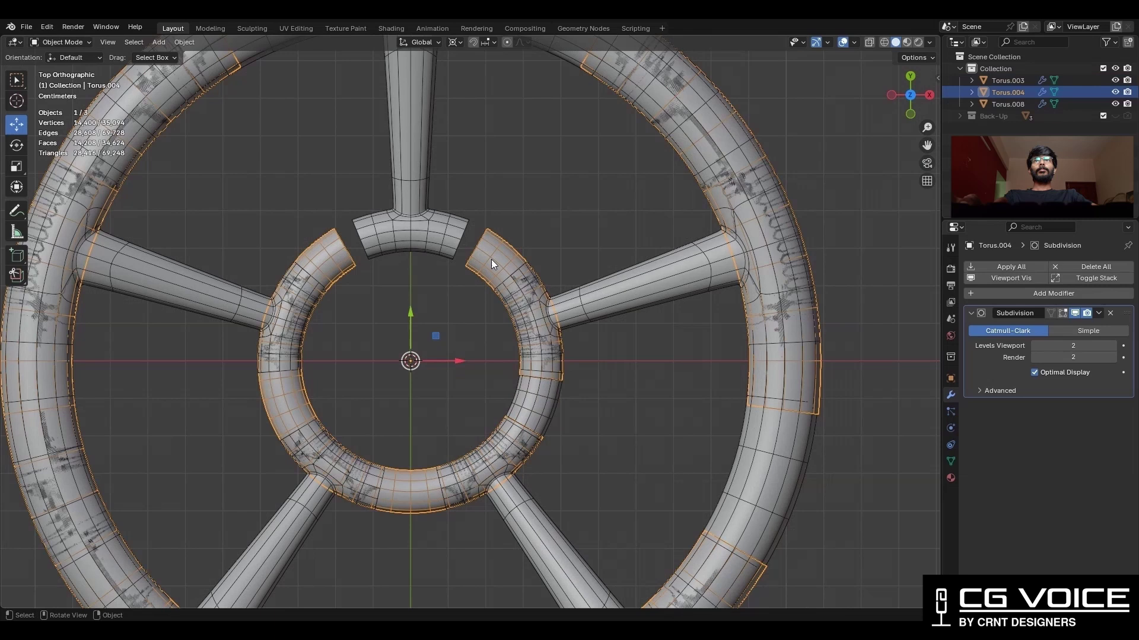
key(h)
shift+click(537, 398)
scroll(573, 374, up, 1)
- Duplicate and rotate the segment into the first two gaps, including the top spoke
key(shift+d)
key(r)
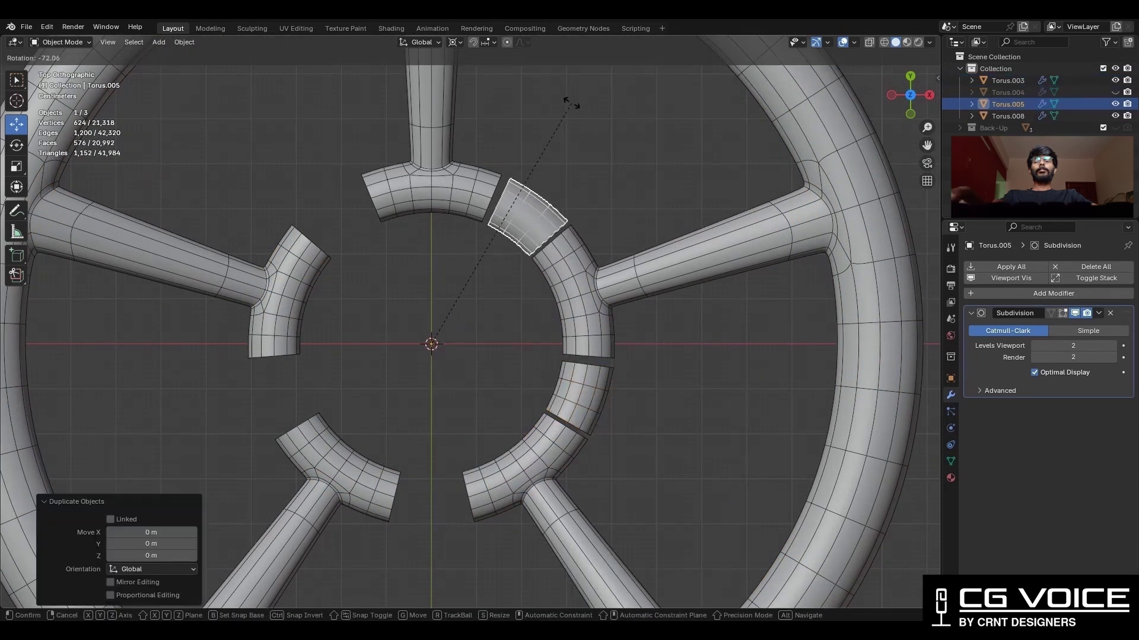
click(564, 102)
key(shift+d)
key(r)
click(498, 175)
shift+middle_drag(498, 176, 506, 136)
- Add rotated copies in the left and bottom gaps at 72°, then select all segments
key(shift+d)
key(r)
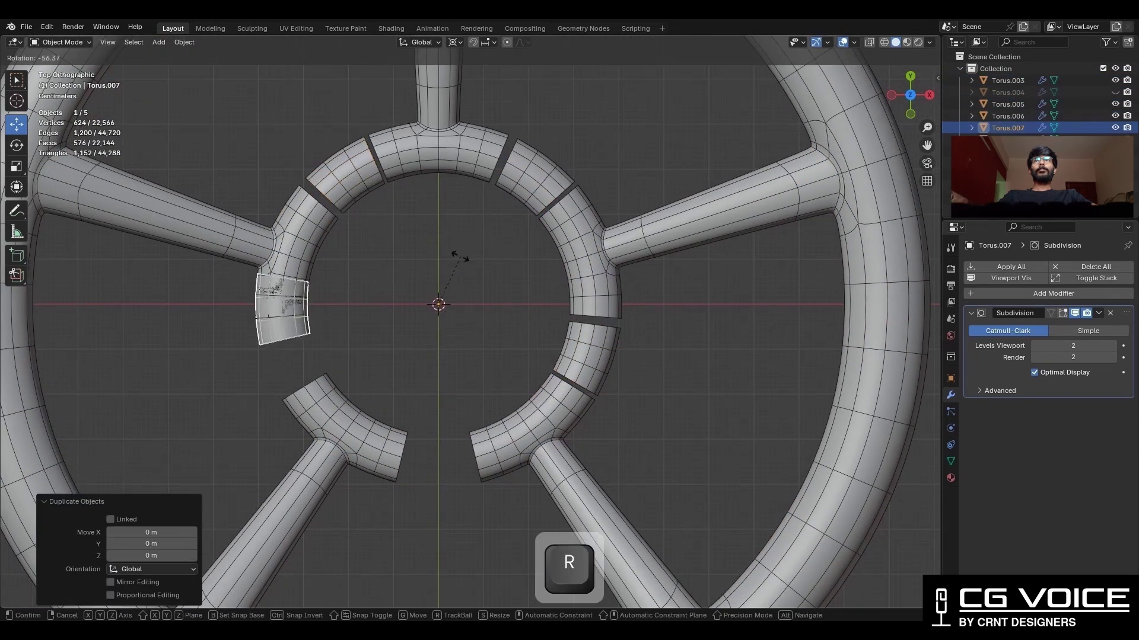
click(480, 348)
key(shift+d)
key(r)
click(475, 224)
double_click(125, 543)
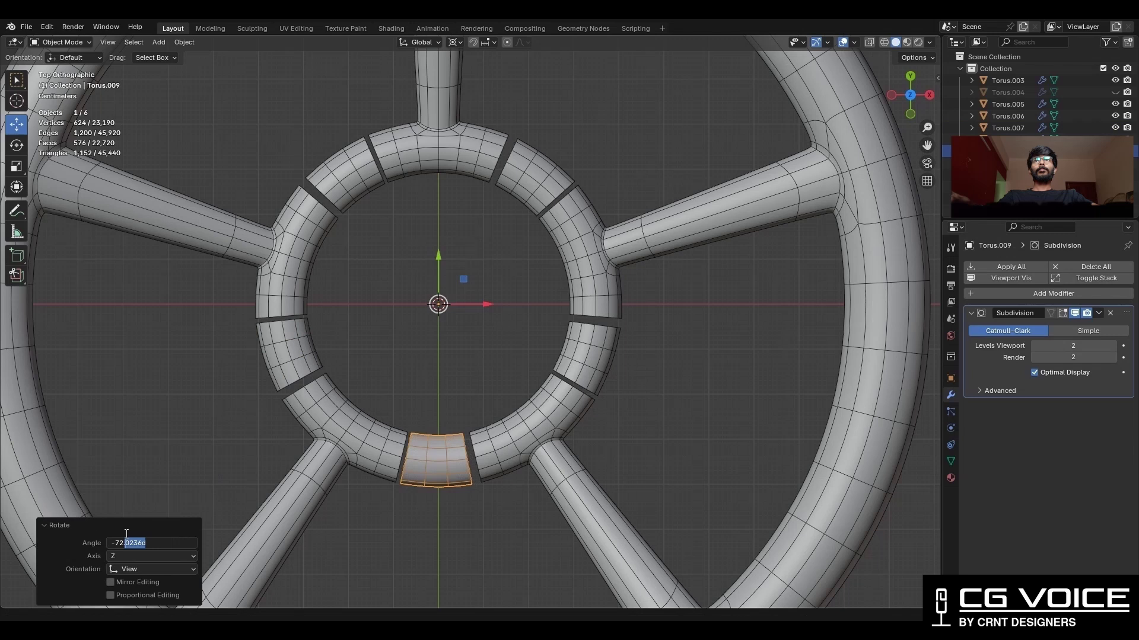
shift+click(326, 248)
shift+click(591, 242)
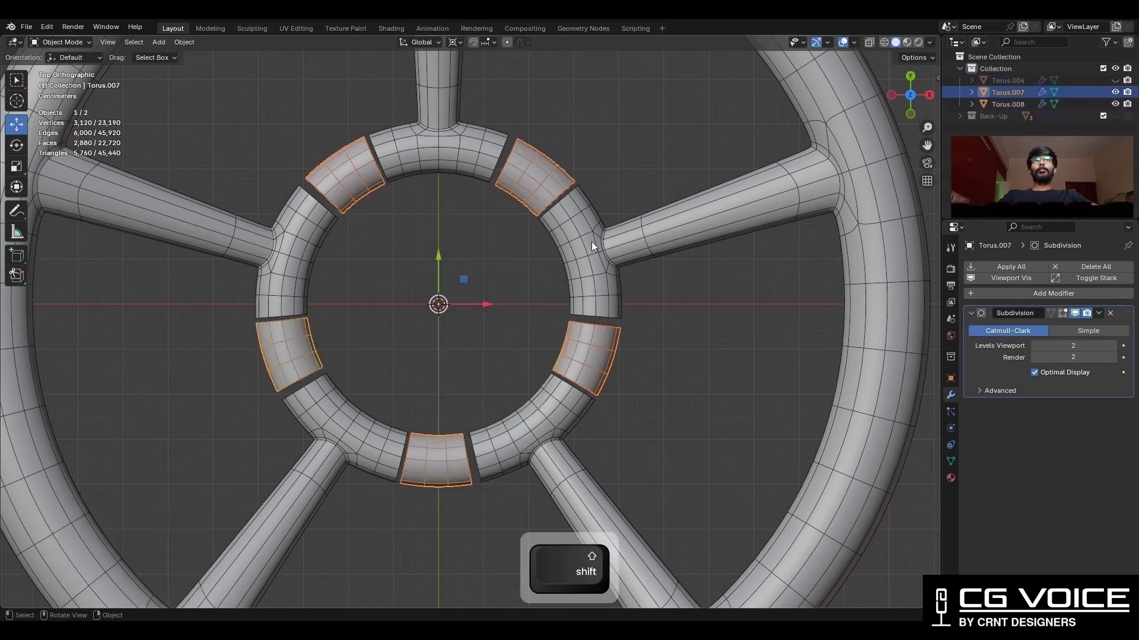
- Join the ring segments into one object and apply its rotation
key(ctrl+j)
scroll(492, 200, up, 1)
key(ctrl+a)
click(492, 199)
key(Tab)
- Bridge the edge loops across the first two hub-ring gaps
key(ctrl+e)
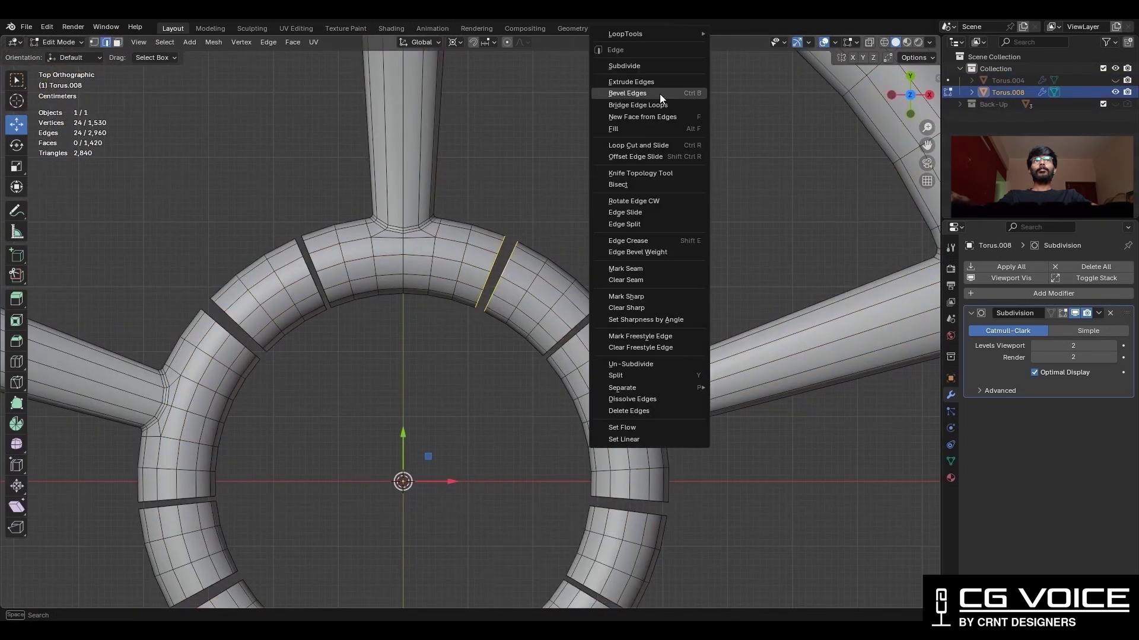
click(659, 93)
shift+middle_drag(692, 486, 648, 357)
alt+shift+click(587, 375)
key(ctrl+e)
click(766, 279)
- Bridge the bottom and bottom-left hub-ring gaps
shift+middle_drag(766, 279, 817, 187)
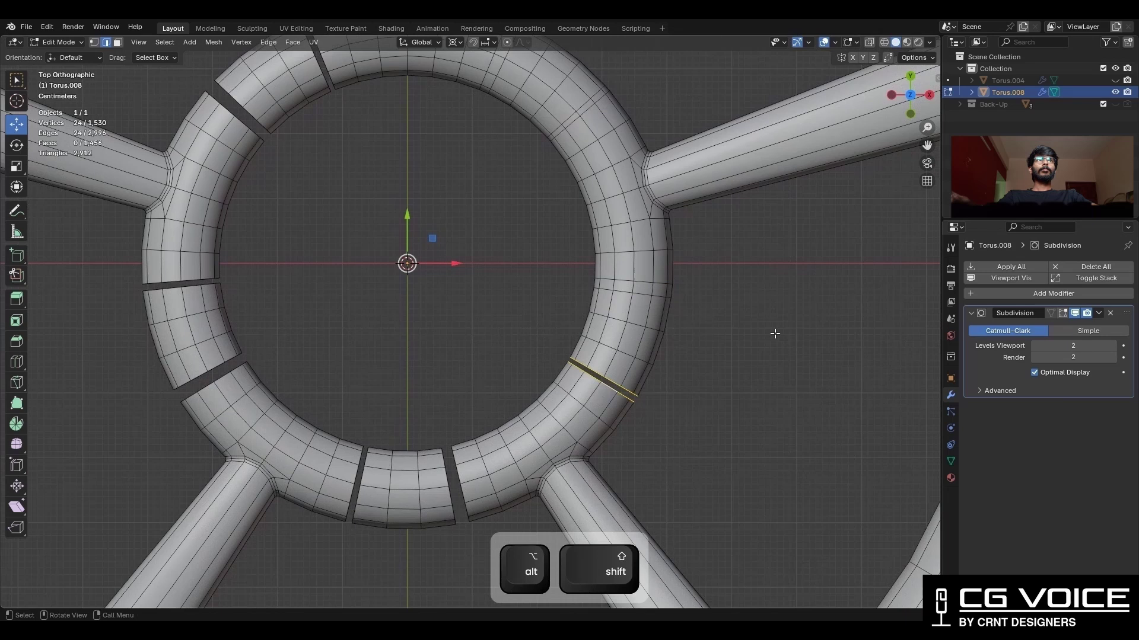
alt+shift+click(601, 375)
key(shift+r)
alt+click(356, 480)
key(ctrl+e)
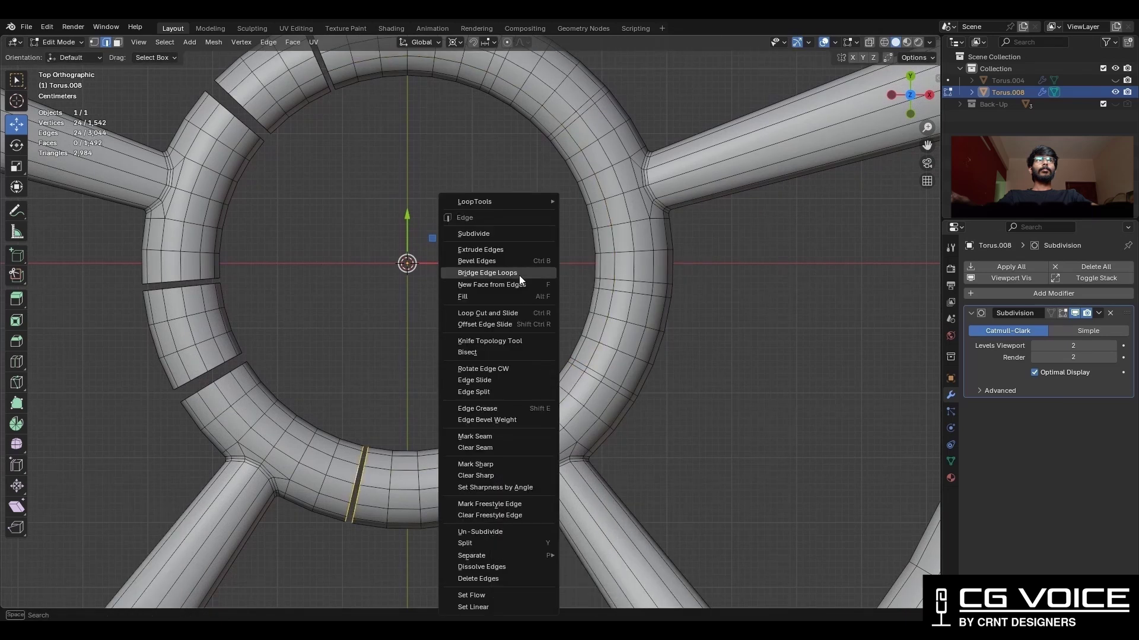
click(519, 274)
- Dissolve the extra edge loops inside the bridged sections
alt+click(353, 476)
key(ctrl+x)
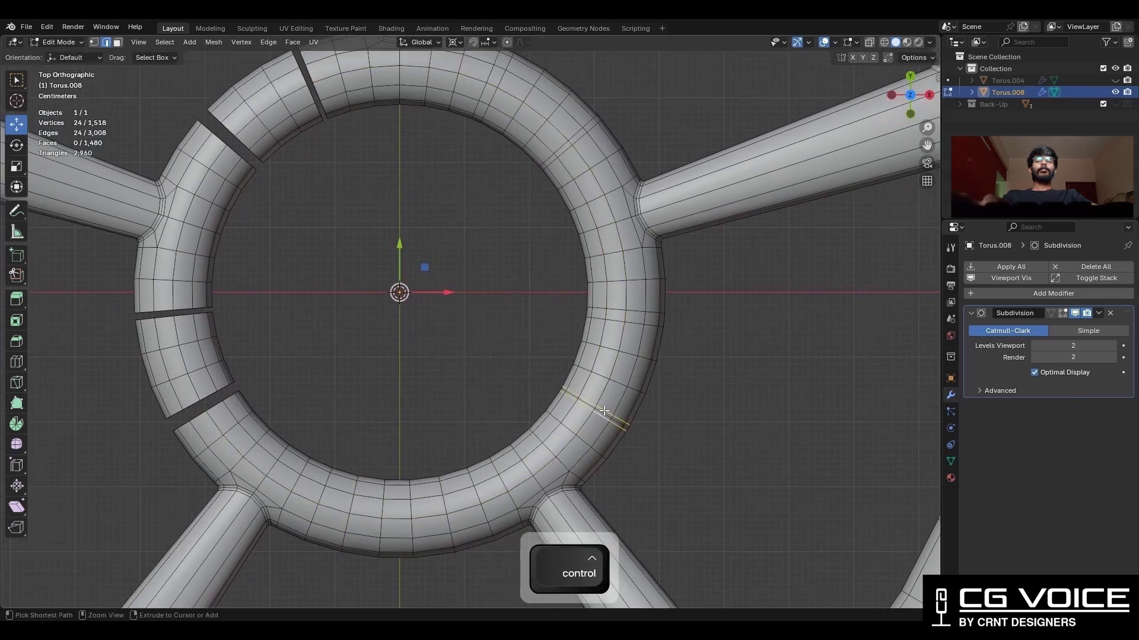
shift+middle_drag(616, 253, 616, 307)
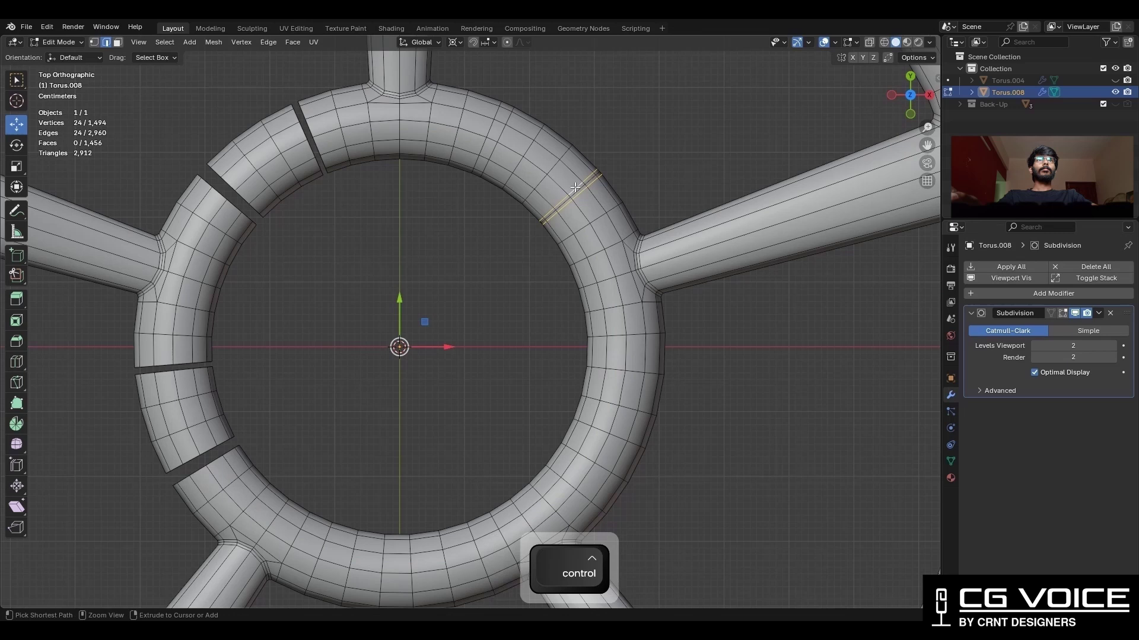
scroll(569, 268, up, 1)
shift+middle_drag(570, 205, 551, 270)
alt+shift+click(551, 270)
key(ctrl+x)
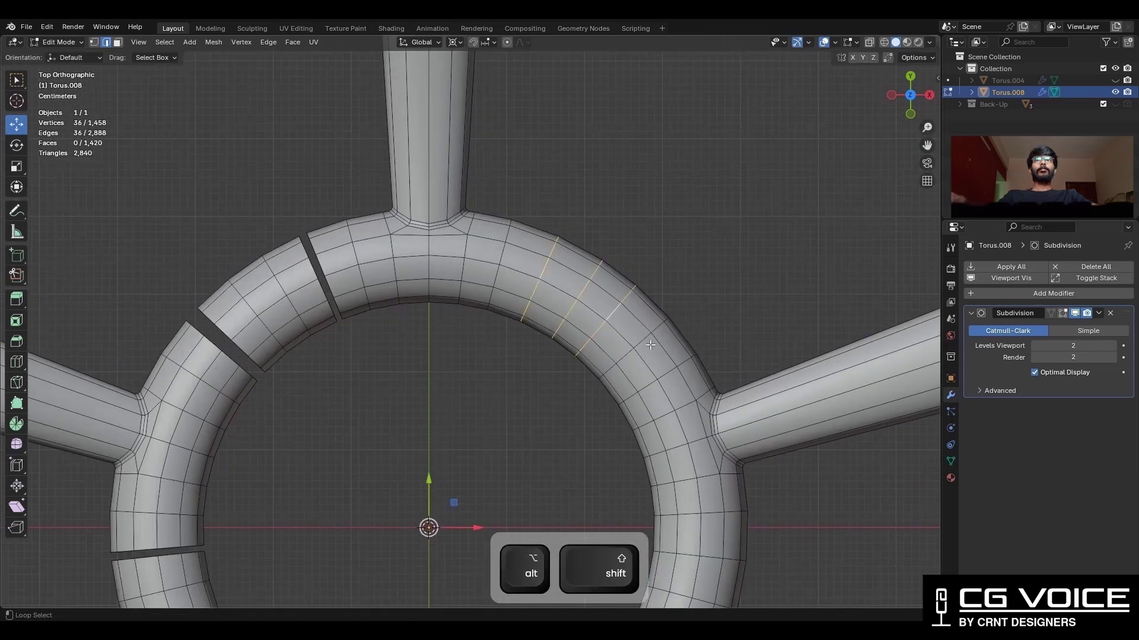
- Set edge flow on four bridged loops, then select all ring geometry
alt+shift+click(651, 345)
key(ctrl+e)
click(802, 578)
scroll(762, 501, down, 2)
alt+middle_click(818, 297)
scroll(818, 297, up, 1)
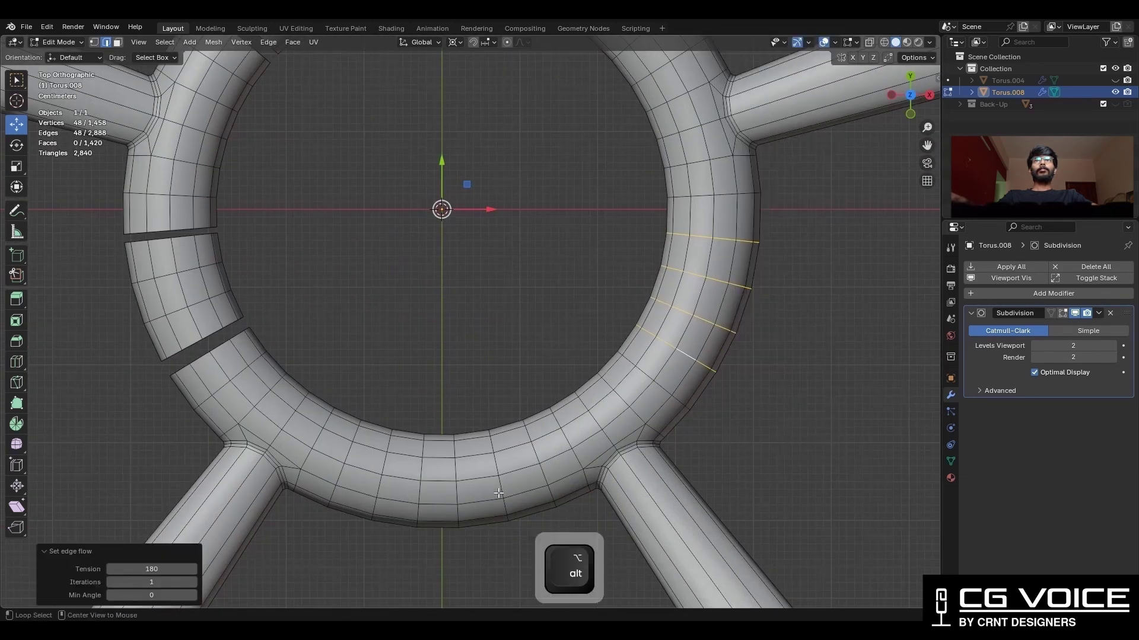
key(a)
scroll(484, 464, down, 2)
- Merge duplicate vertices along the ring by distance
click(214, 42)
click(259, 212)
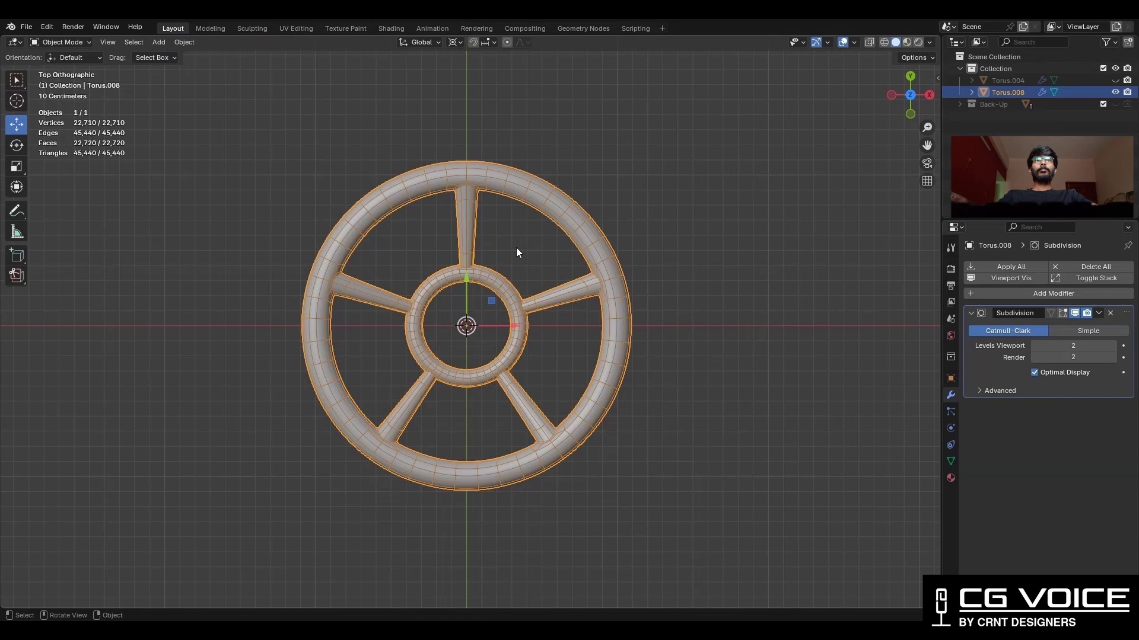
scroll(516, 248, up, 2)
key(Tab)
scroll(514, 239, up, 3)
- Grow the selection twice and delete the hub's inner faces
middle_drag(513, 238, 550, 312)
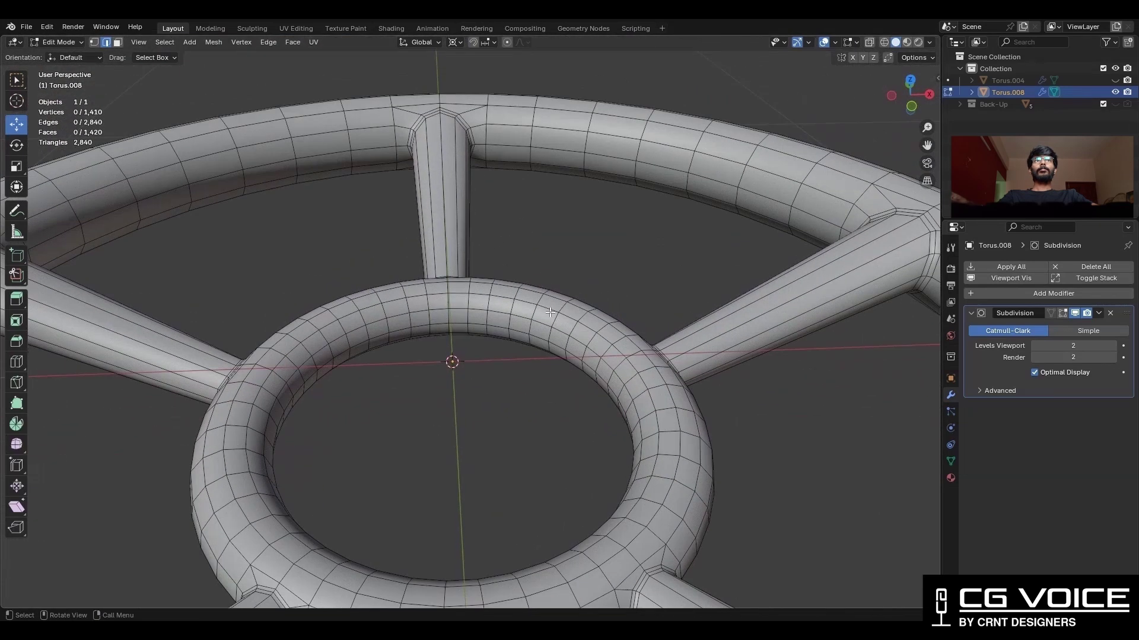
scroll(566, 356, down, 2)
key(ctrl+KP_Add)
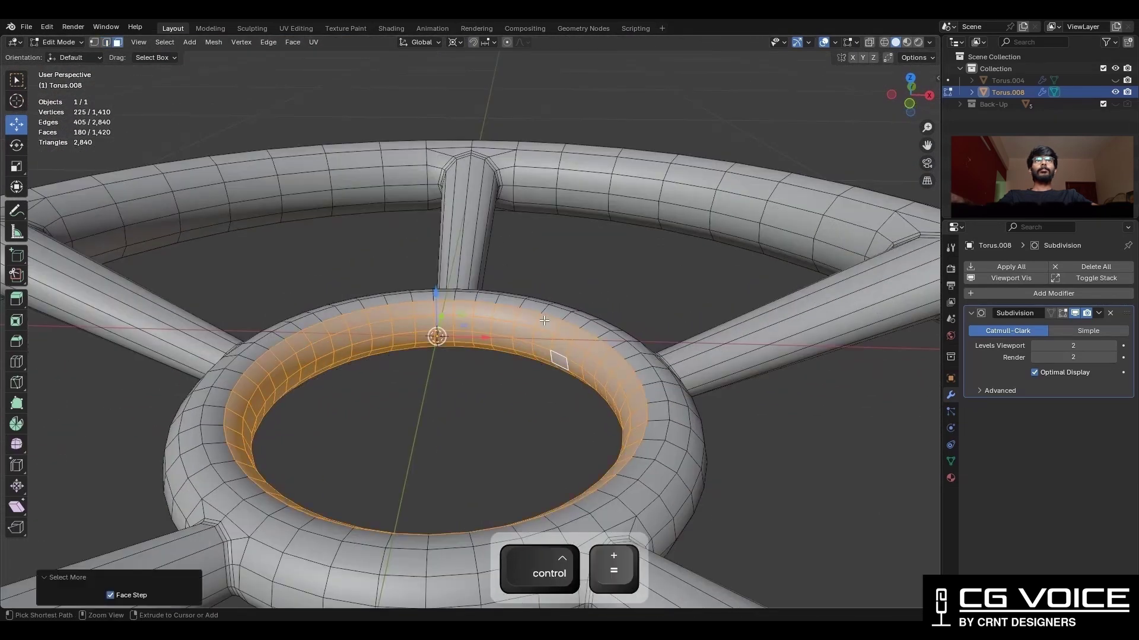
key(ctrl+KP_Add)
key(x)
click(543, 320)
- Fill the open rim edge loop with a cap face
key(2)
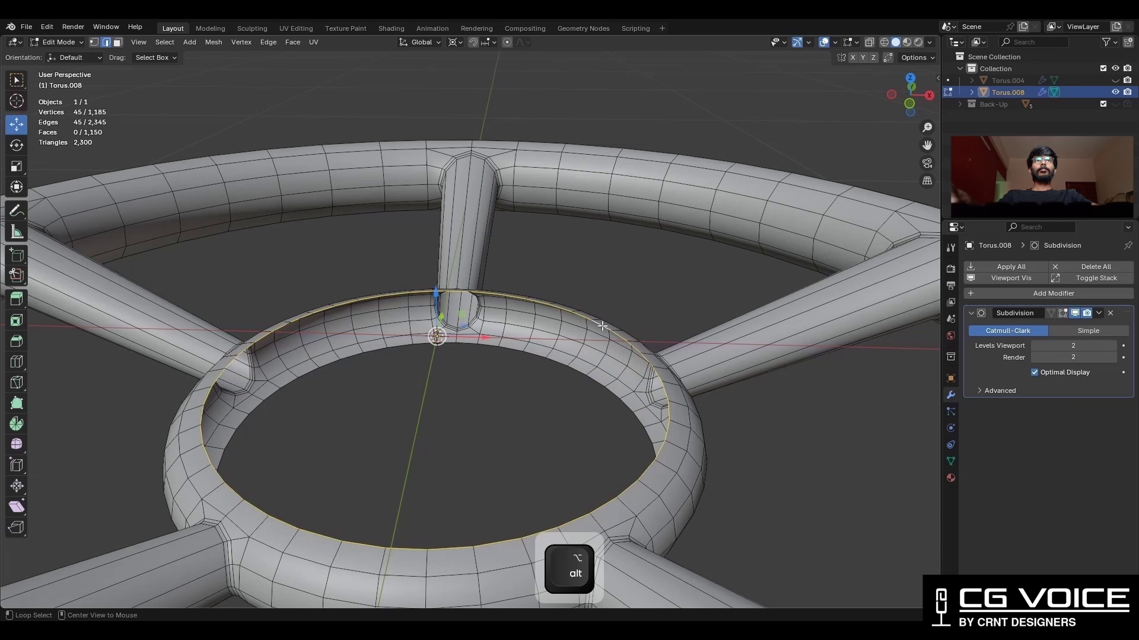
key(f)
mouse_move(571, 385)
middle_down()
mouse_move(602, 349)
mouse_move(520, 324)
middle_up()
alt+click(551, 337)
key(f)
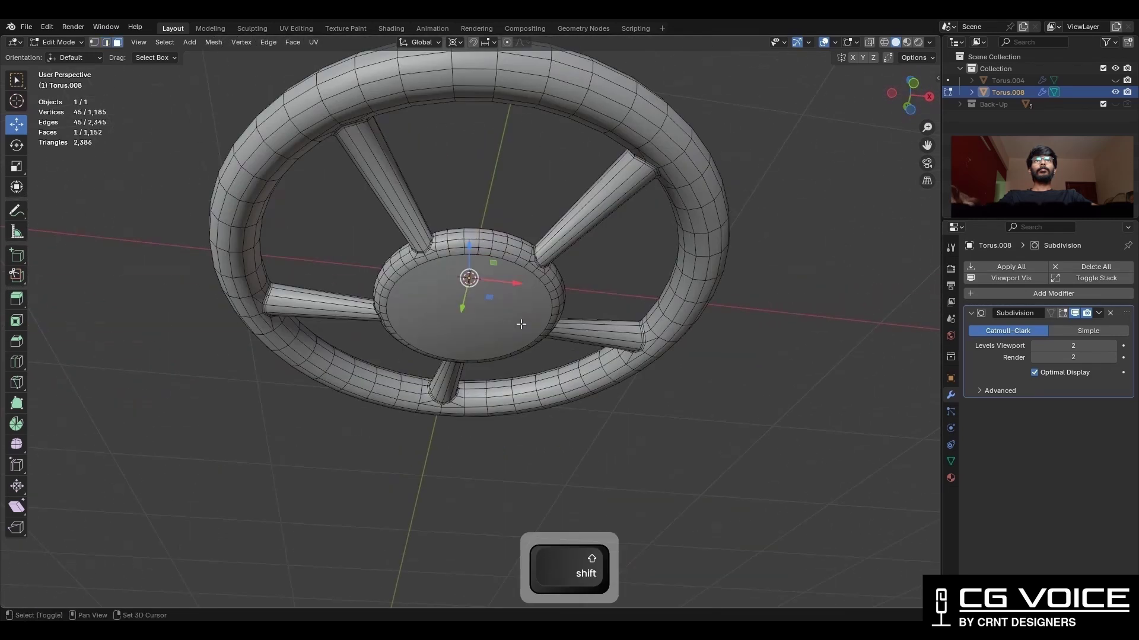
- Make the cap circular with LoopTools Circle from top view, then inset it
shift+click(520, 324)
key(KP_7)
scroll(554, 257, up, 3)
right_click(588, 147)
click(703, 154)
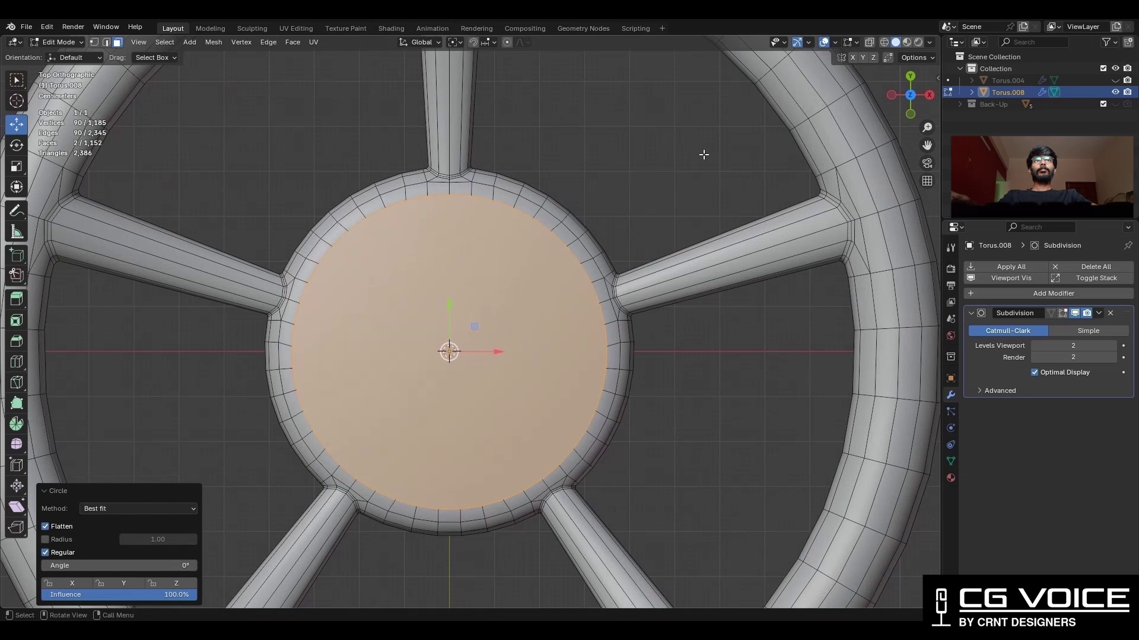
key(i)
- Confirm the inset and flatten the hub's cap face by scaling it along Z
click(666, 199)
key(s)
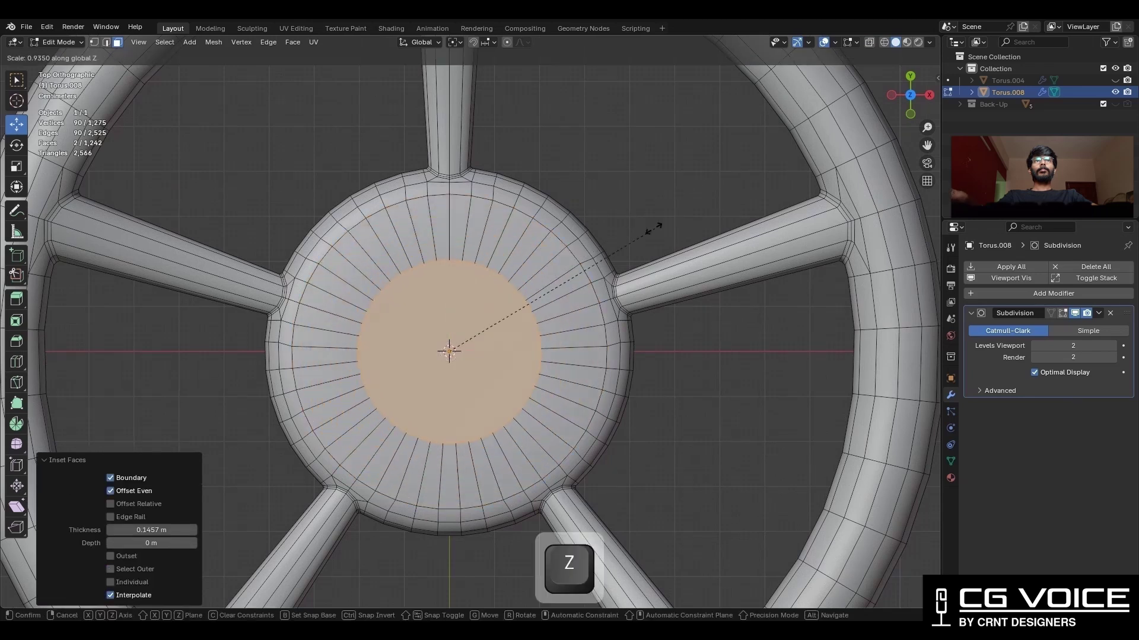
key(z)
click(659, 223)
middle_drag(659, 222, 726, 160)
key(s)
key(z)
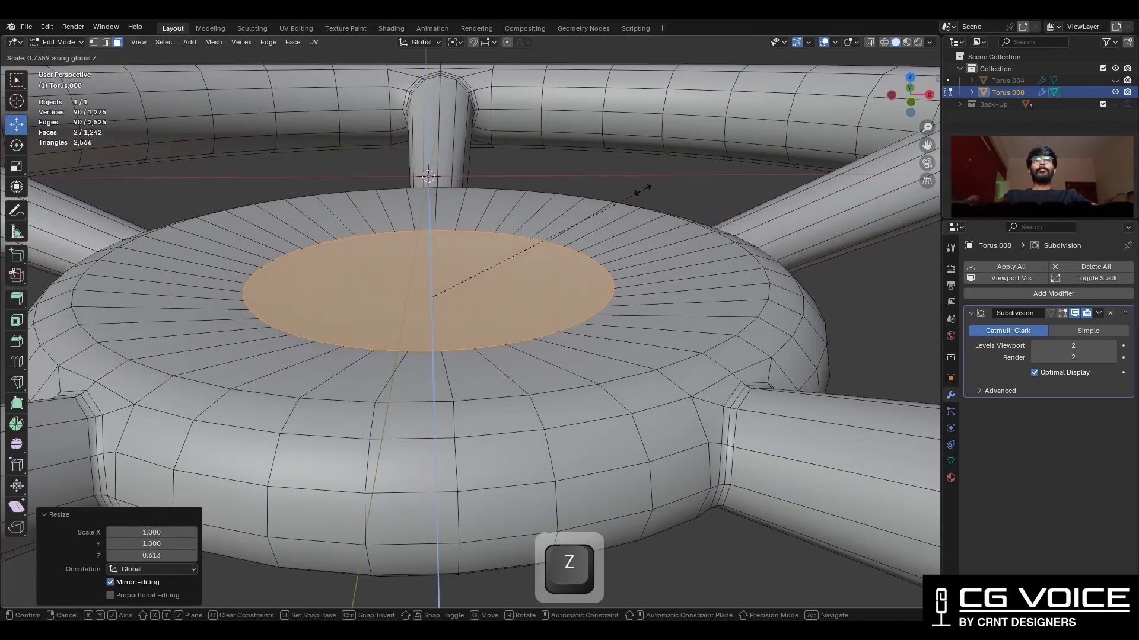
click(636, 190)
middle_drag(635, 190, 618, 245)
- Add a loop cut around the hub top and scale the new loop along Z
key(ctrl+r)
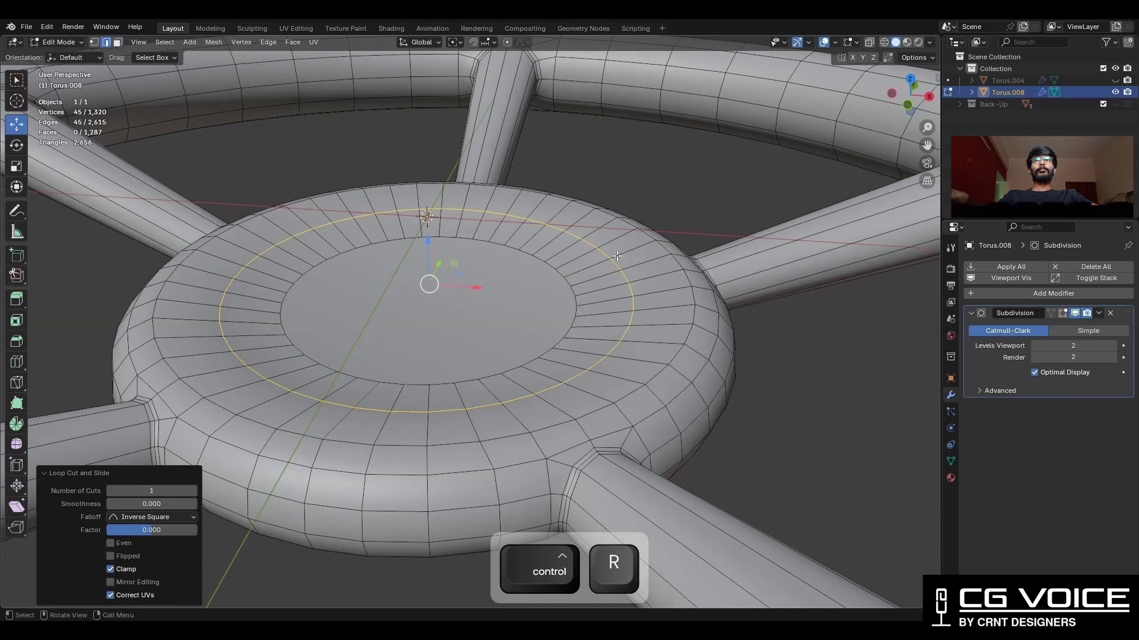
key(ctrl+r)
click(608, 267)
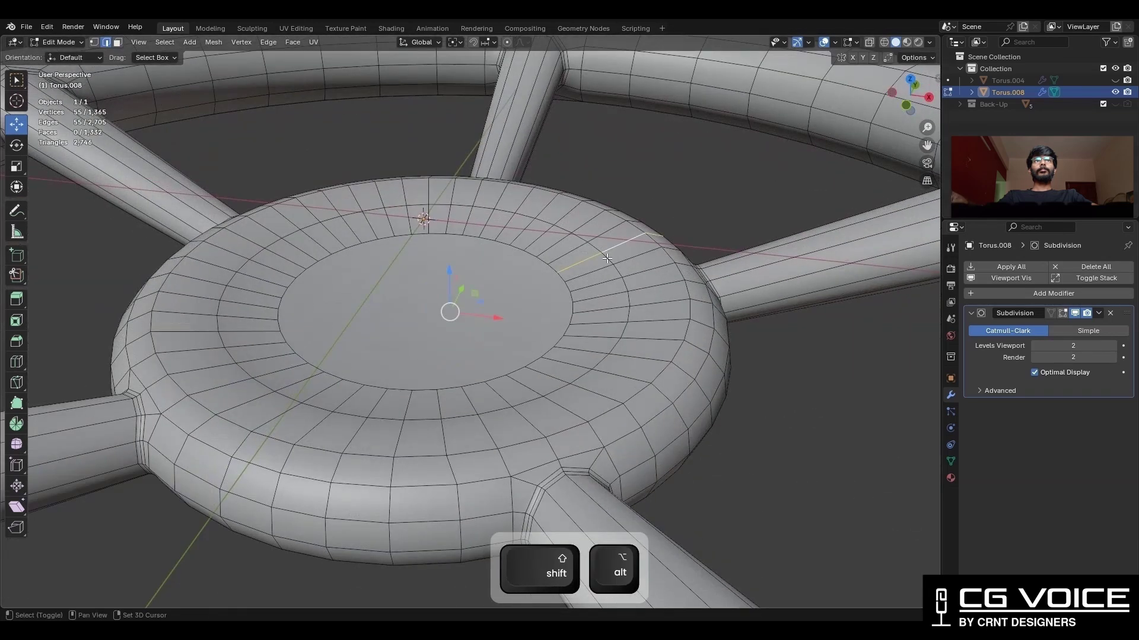
key(z)
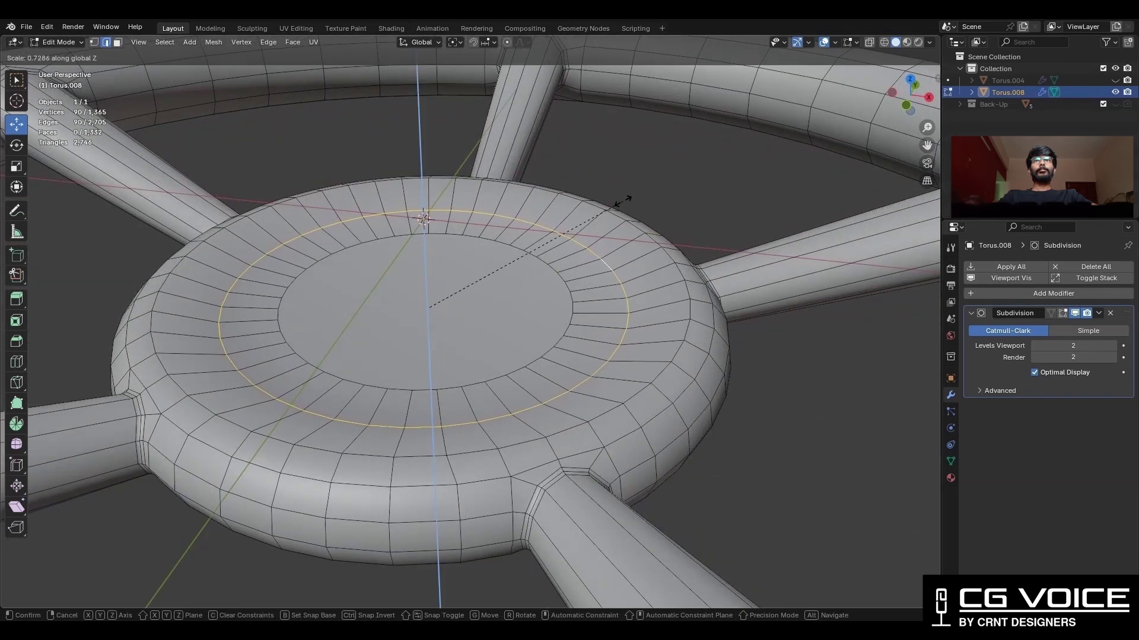
click(614, 203)
mouse_move(615, 203)
middle_down()
mouse_move(639, 174)
mouse_move(711, 233)
middle_up()
scroll(722, 238, up, 3)
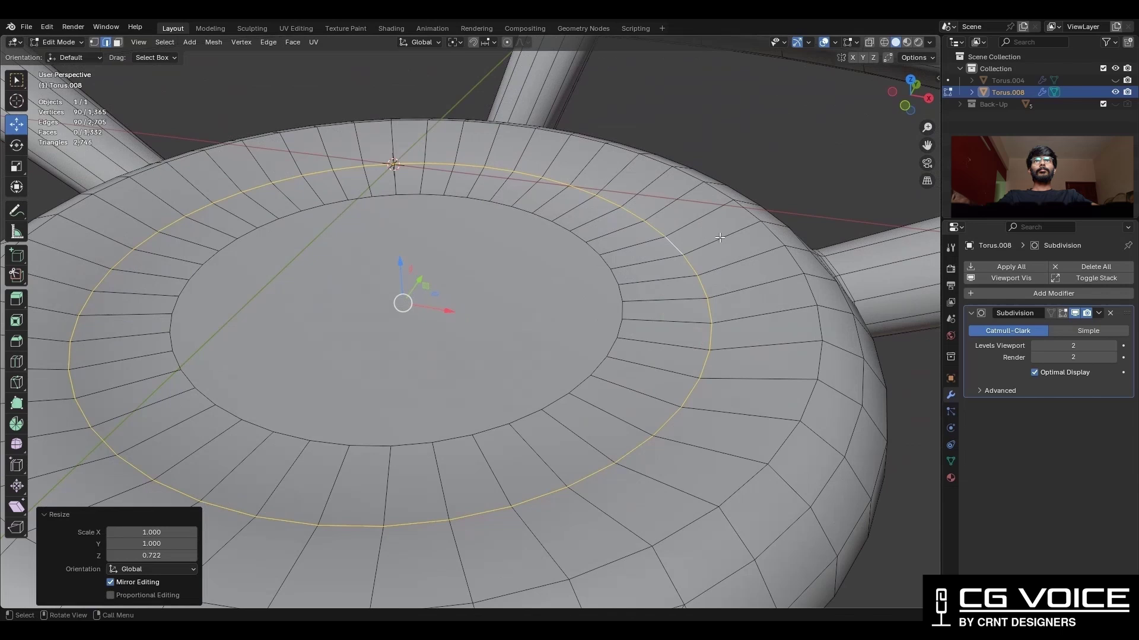
- Bevel the inner ring and outer rim edge loops, then select the central disc face
key(ctrl+b)
text(.05)
click(590, 357)
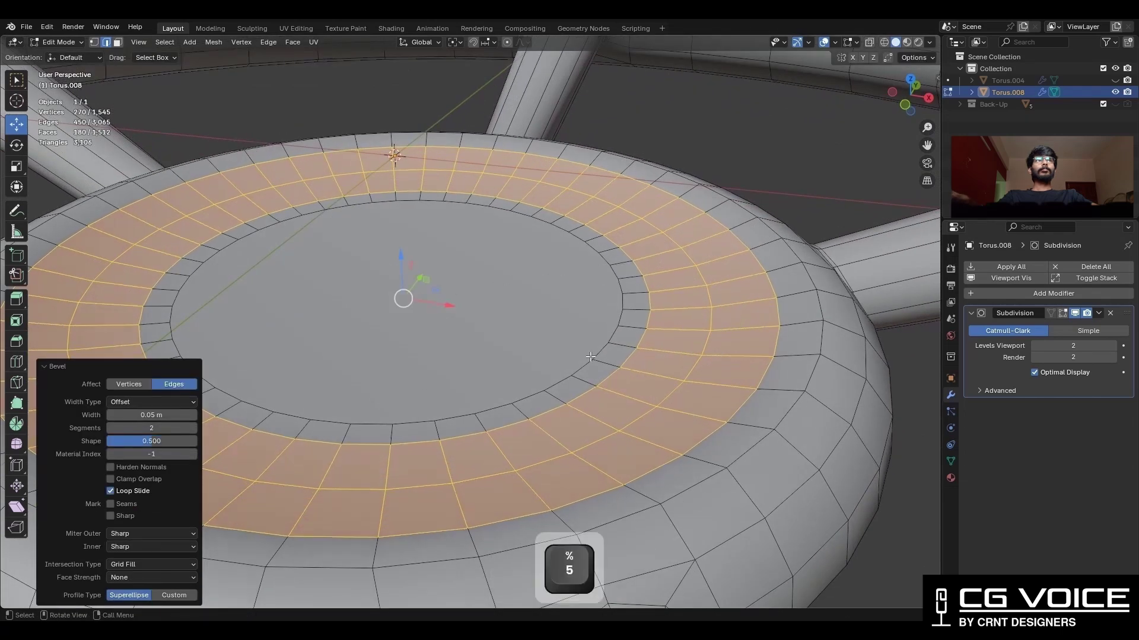
alt+click(771, 224)
middle_drag(771, 224, 855, 274)
alt+shift+click(753, 224)
key(ctrl+b)
click(682, 335)
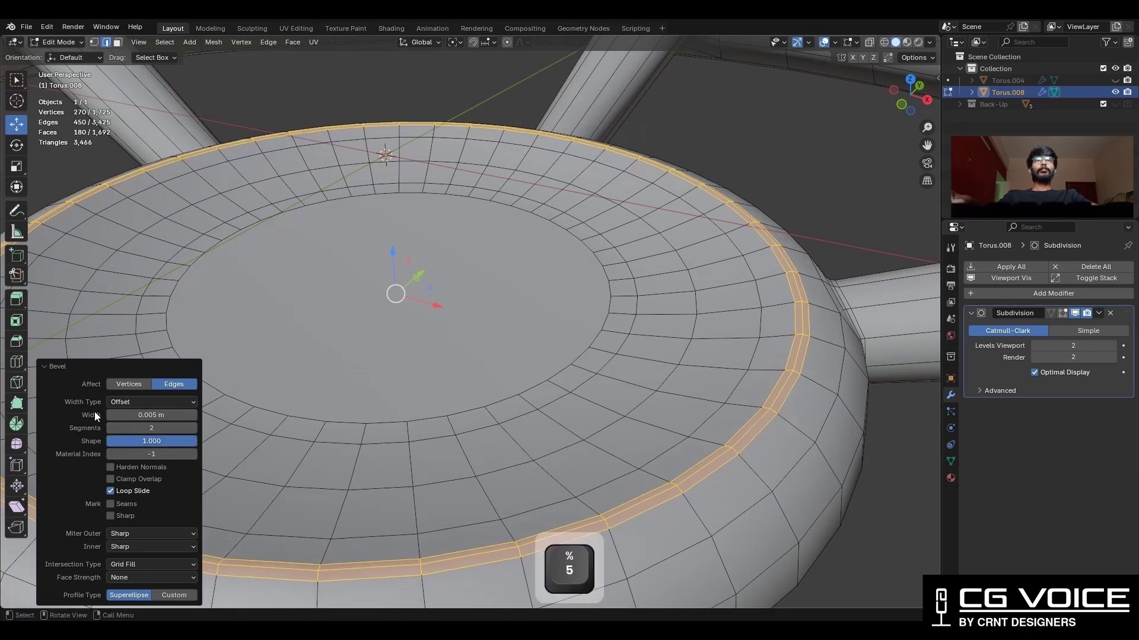
key(3)
scroll(535, 312, down, 3)
click(418, 293)
- Inset the central disc face and even out the flow of the surrounding edge loops
mouse_move(419, 294)
middle_down()
mouse_move(534, 222)
mouse_move(716, 252)
middle_up()
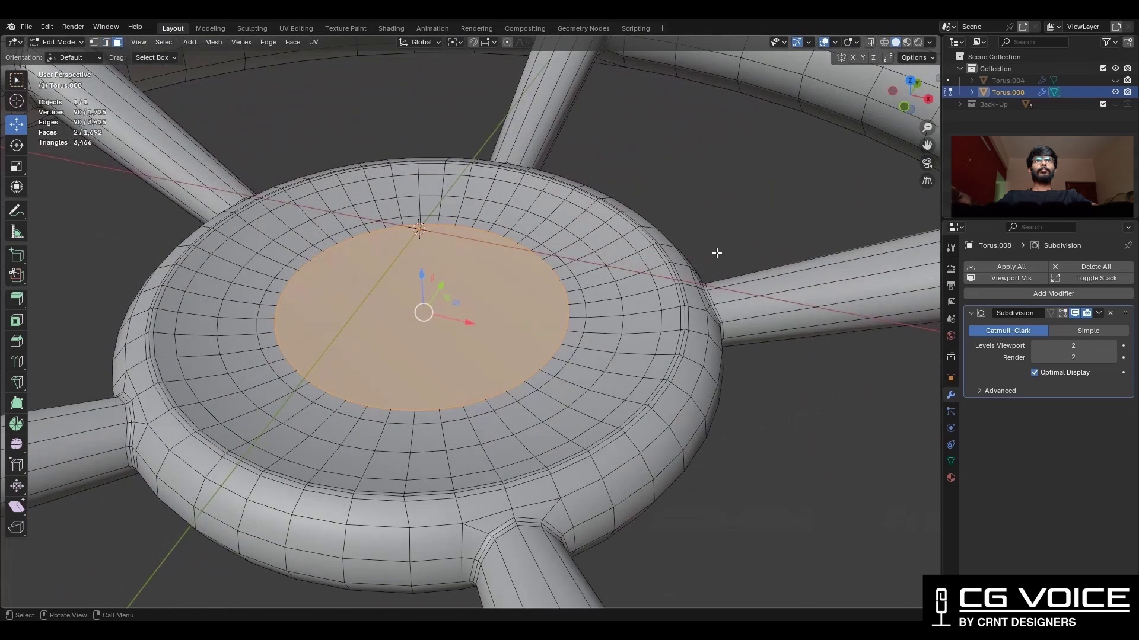
key(i)
click(665, 271)
scroll(659, 272, up, 2)
key(2)
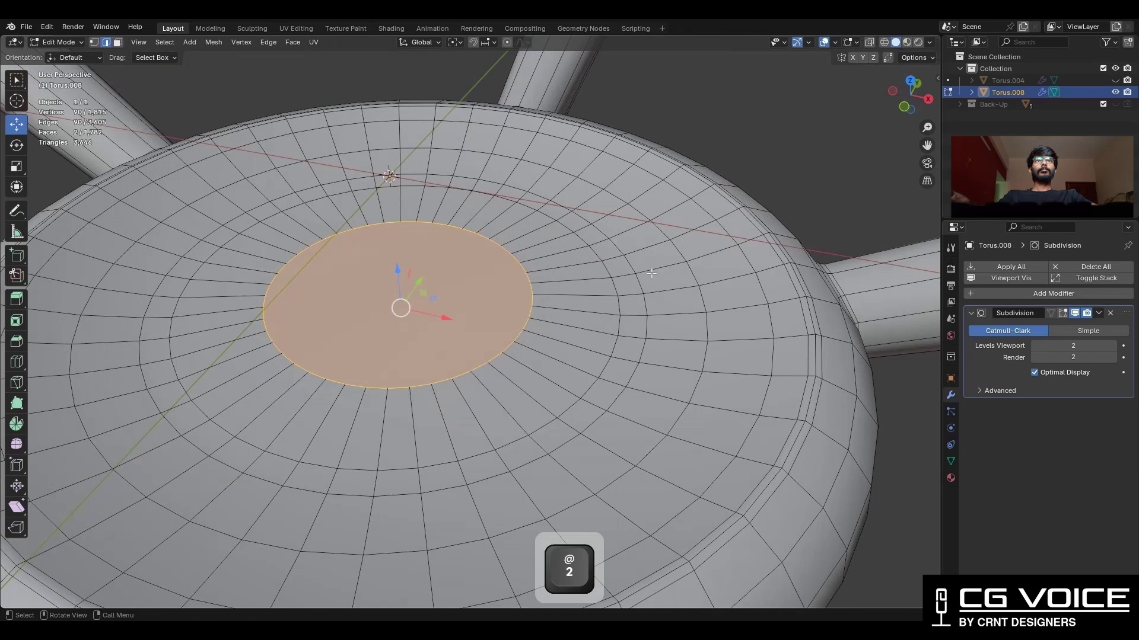
mouse_move(693, 276)
middle_down()
mouse_move(573, 256)
mouse_move(765, 200)
middle_up()
alt+shift+click(572, 255)
right_click(773, 194)
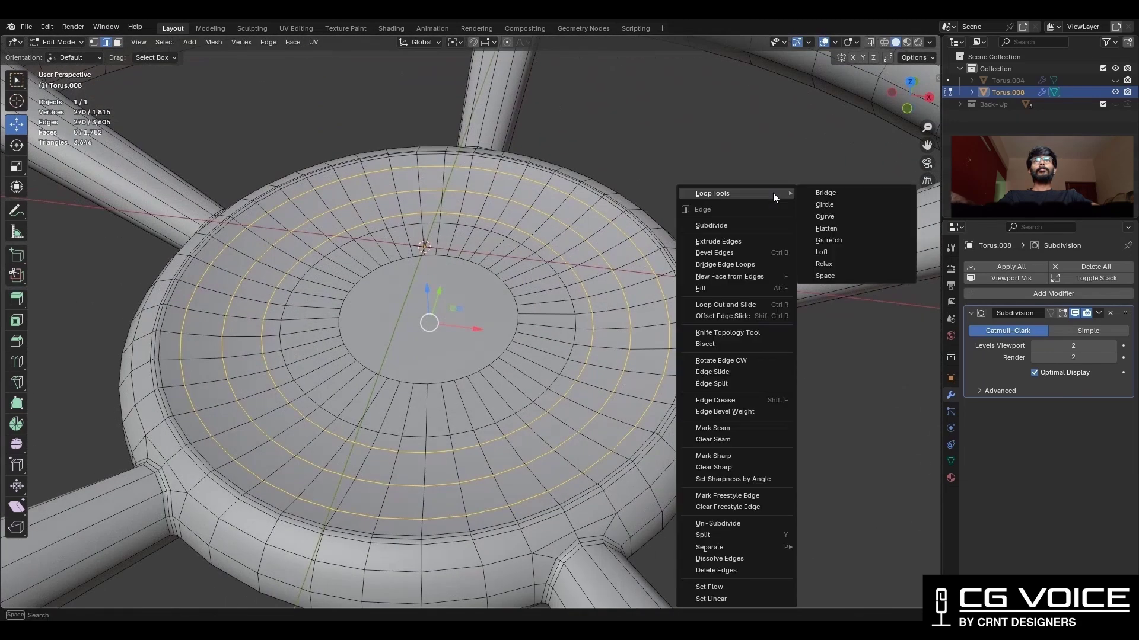
click(738, 574)
- Extrude the hub's centre face along its normals to raise a short cap
mouse_move(760, 448)
middle_down()
mouse_move(452, 305)
mouse_move(454, 373)
mouse_move(458, 294)
middle_up()
key(3)
click(453, 305)
scroll(452, 306, up, 3)
key(ctrl+z)
click(16, 298)
click(89, 351)
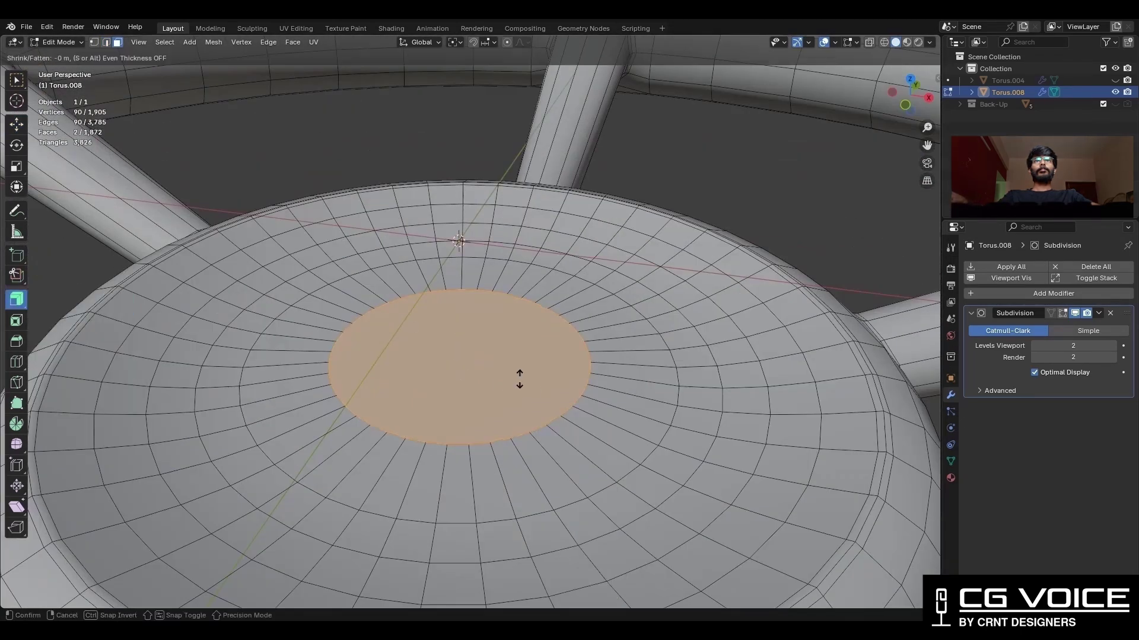
drag(520, 380, 569, 355)
- Bevel the cap's top and base rim edges
middle_drag(569, 354, 588, 302)
key(ctrl+b)
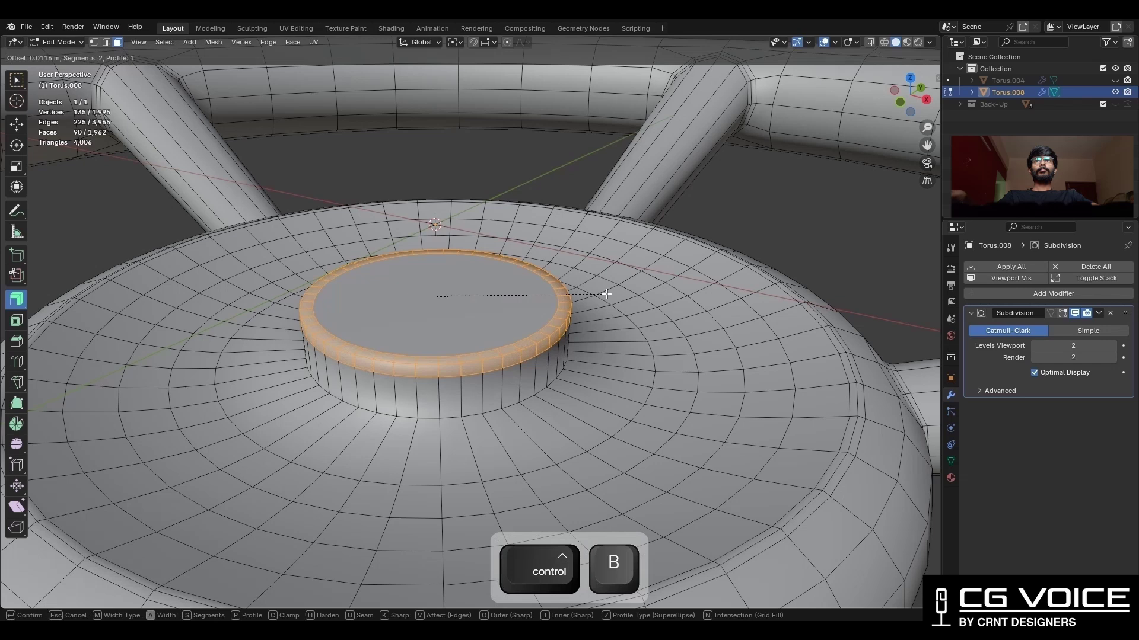
click(614, 299)
key(3)
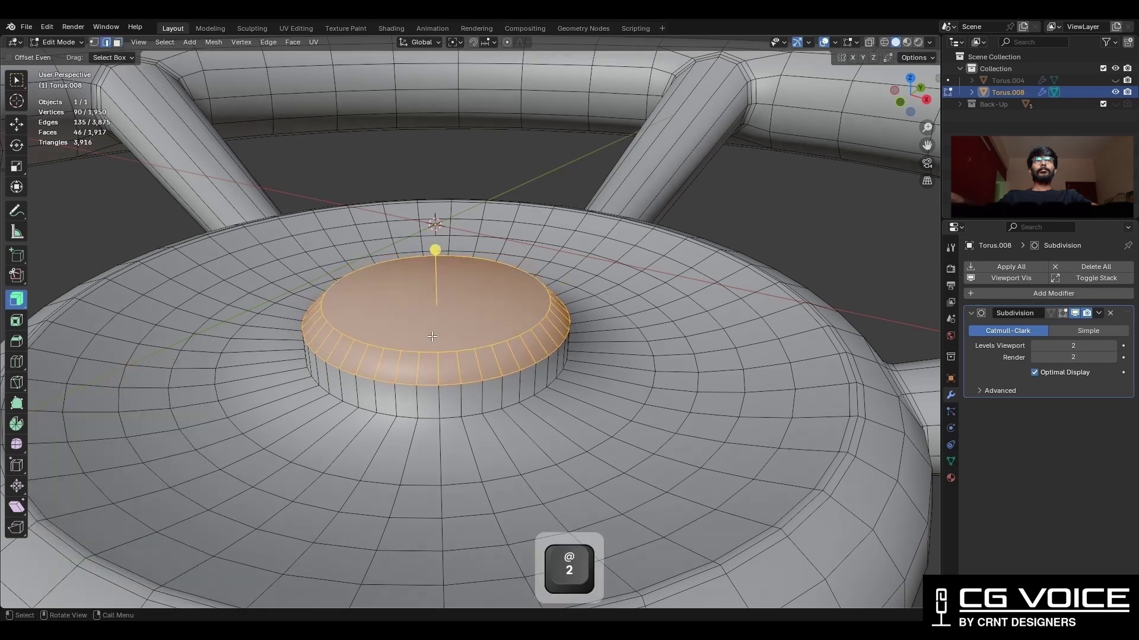
click(445, 294)
shift+middle_drag(445, 294, 558, 345)
key(2)
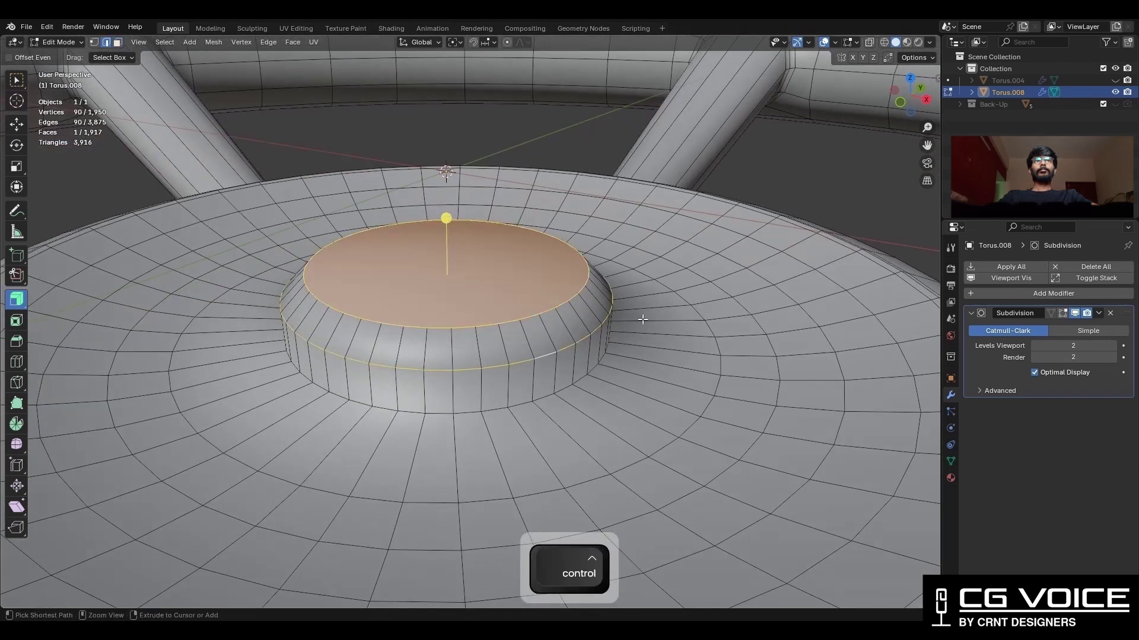
key(ctrl+b)
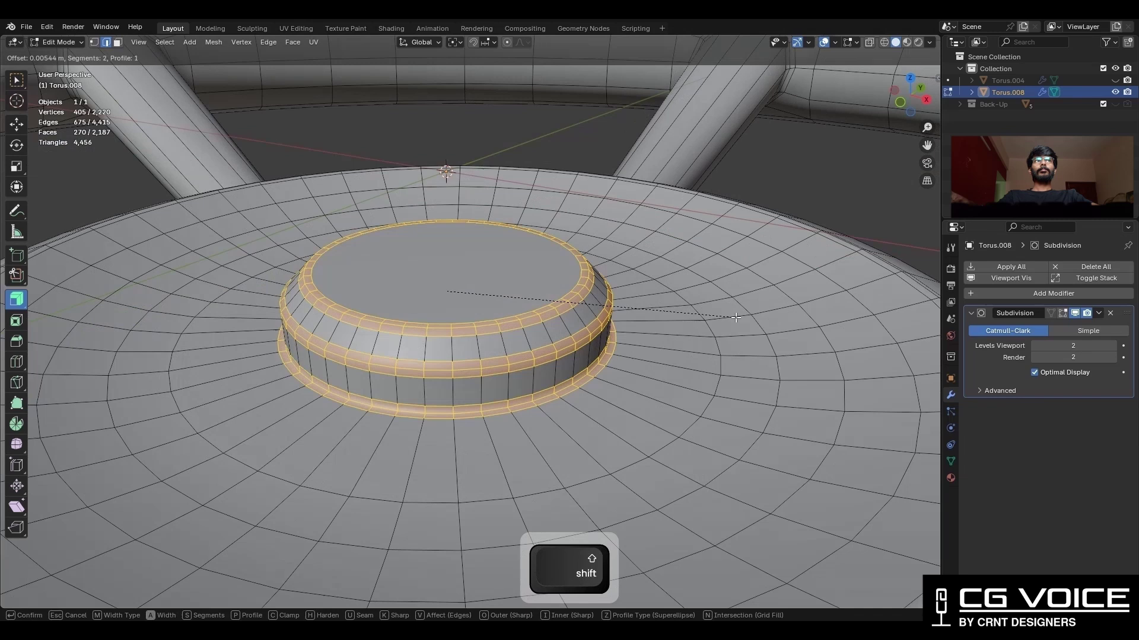
click(189, 410)
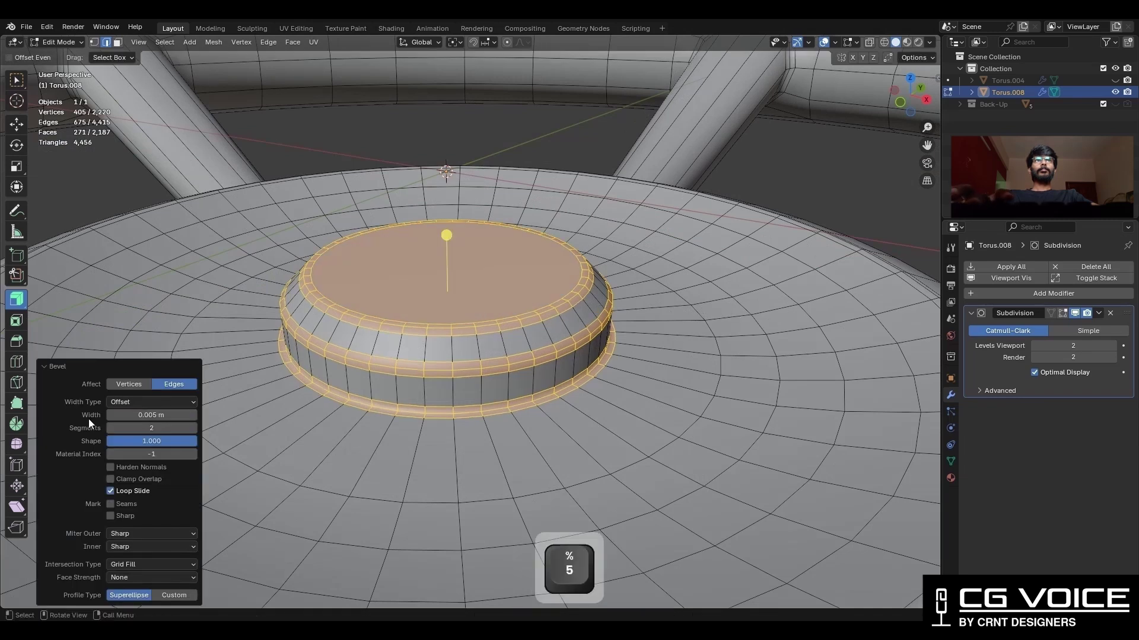
- Select the cap's top face in face mode
key(3)
middle_drag(643, 264, 570, 293)
click(461, 338)
- Inset the top face and move the inset face down along Z beneath the hub
key(i)
click(738, 317)
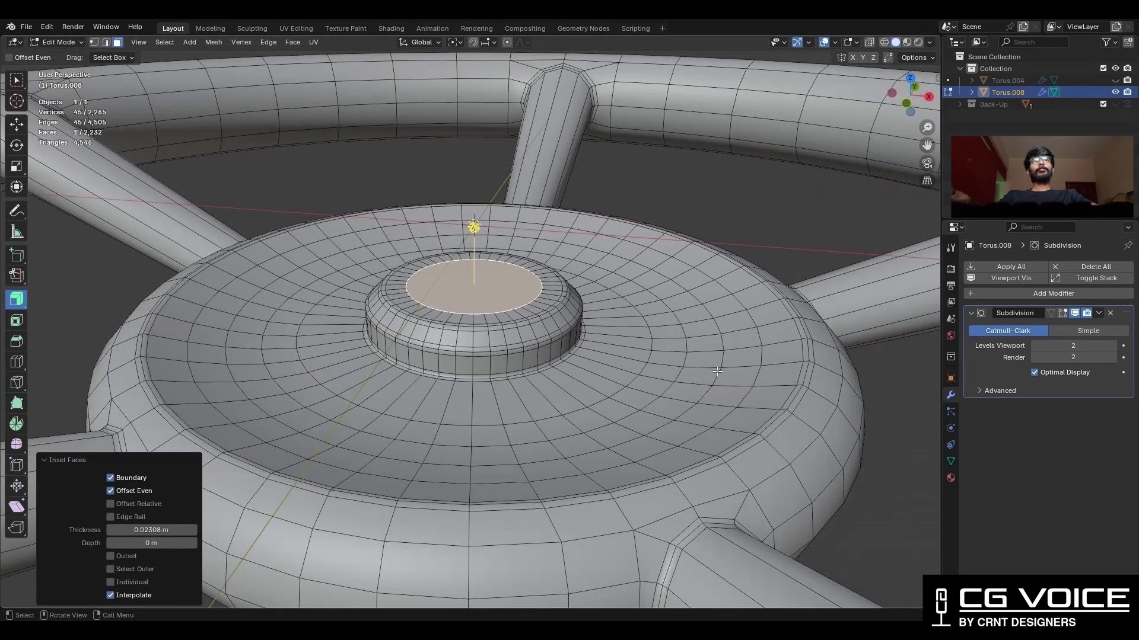
mouse_move(737, 318)
middle_down()
mouse_move(558, 344)
mouse_move(734, 293)
middle_up()
key(g)
key(z)
key(i)
key(e)
click(543, 325)
key(ctrl+z)
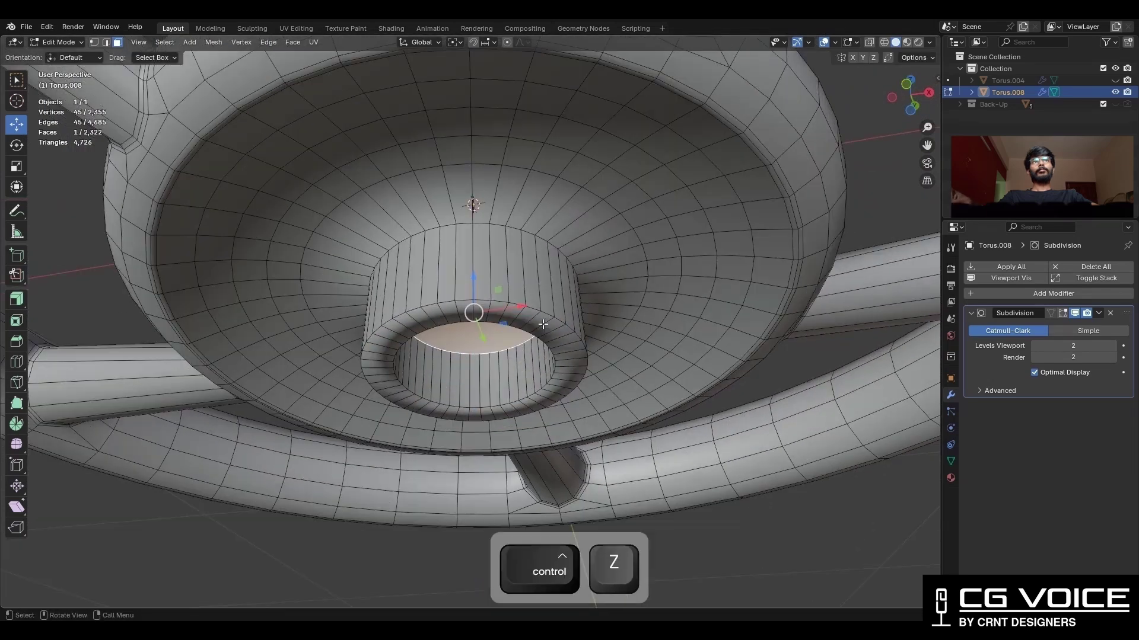
- Bevel the collar's rim loops and briefly preview the shape without overlays
key(ctrl+b)
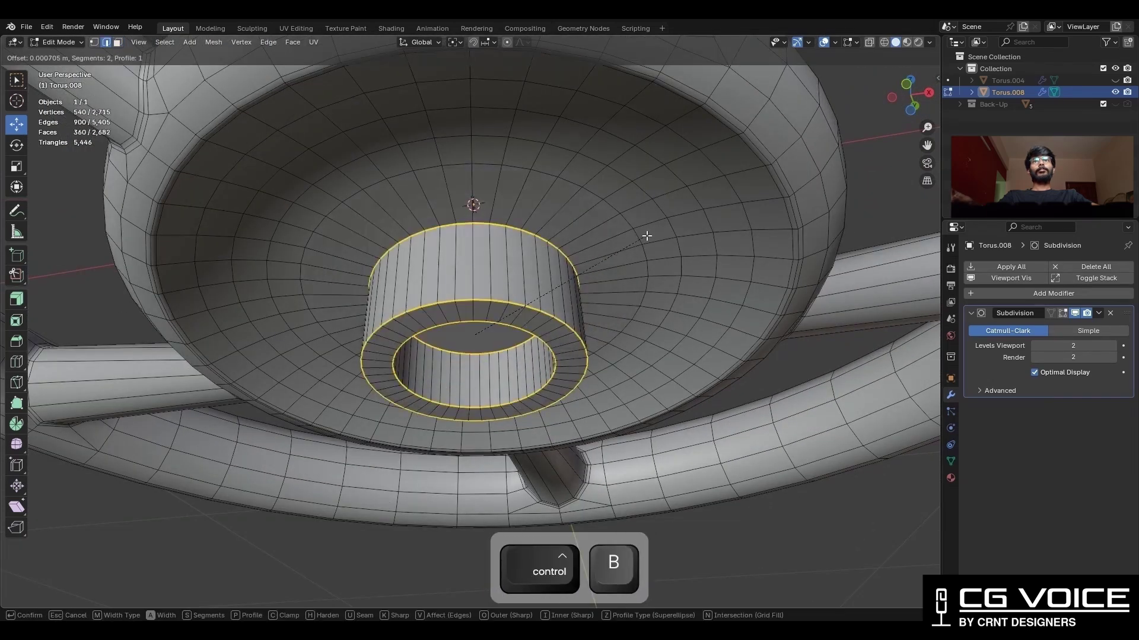
click(696, 230)
key(shift+alt+z)
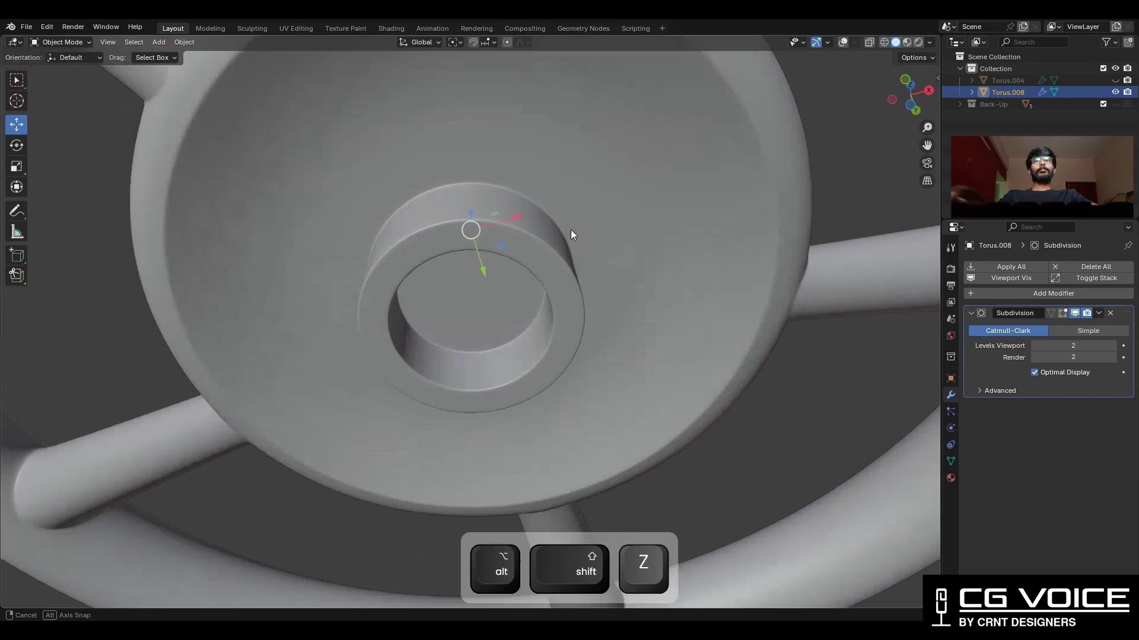
key(shift+alt+z)
mouse_move(569, 210)
middle_down()
mouse_move(490, 288)
mouse_move(605, 220)
middle_up()
- Inset the collar's centre face twice
key(3)
click(470, 283)
key(i)
click(498, 267)
key(i)
click(605, 218)
scroll(552, 241, up, 2)
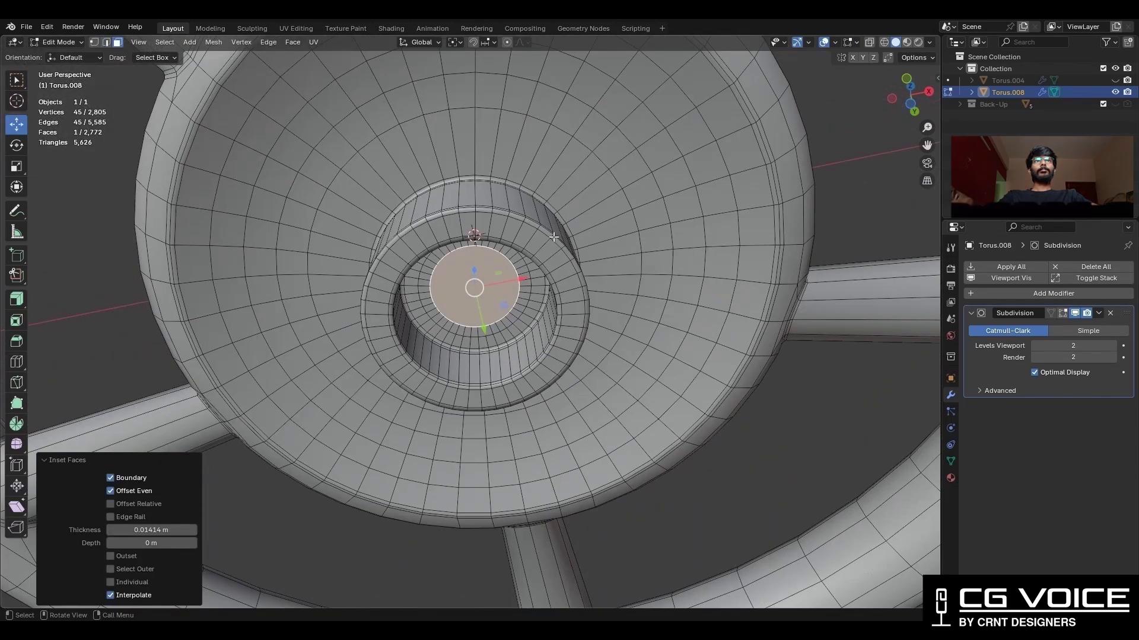
scroll(545, 263, up, 2)
mouse_move(544, 264)
middle_down()
mouse_move(531, 193)
mouse_move(512, 231)
middle_up()
- Subdivide the selected edges, delete the centre face, and grid-fill the resulting hole
key(2)
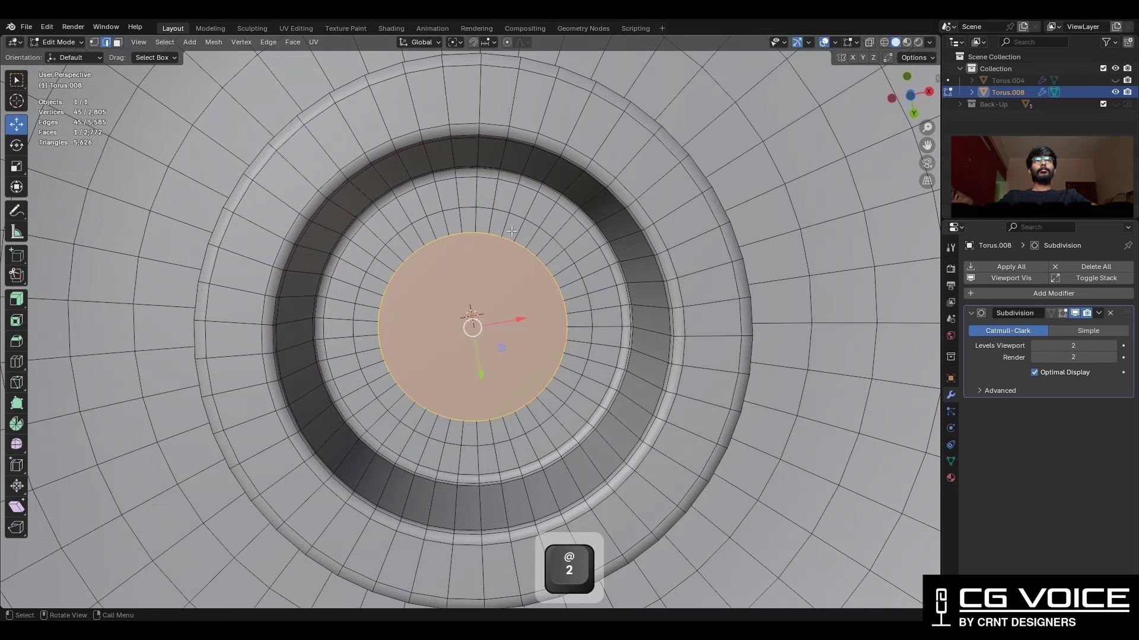
right_click(629, 198)
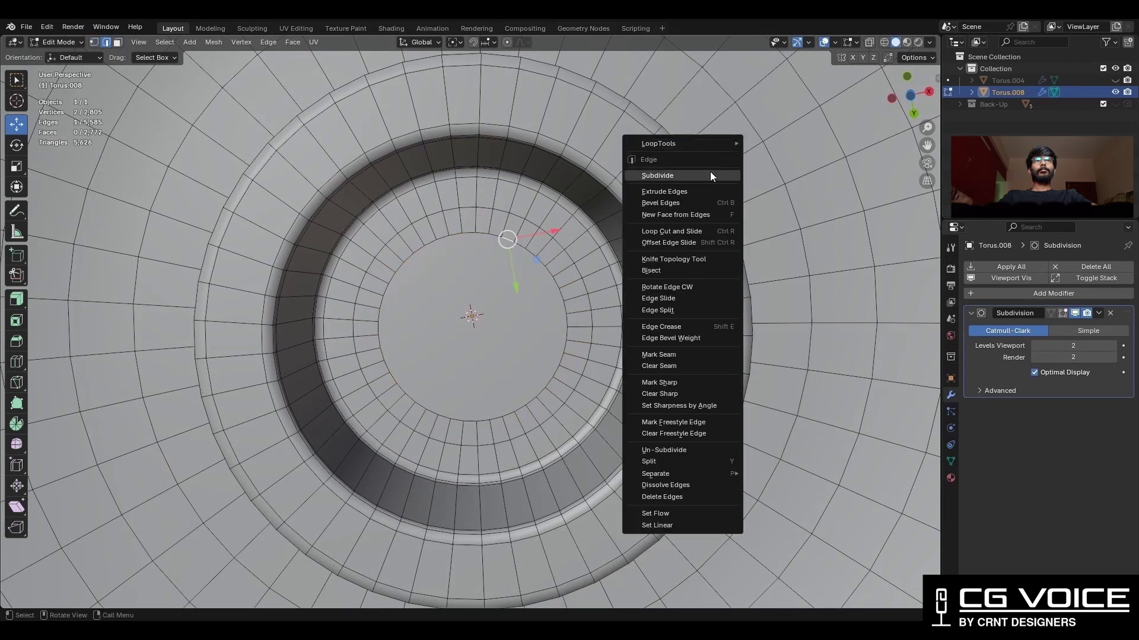
click(710, 172)
key(1)
scroll(509, 239, down, 2)
key(3)
click(501, 316)
key(x)
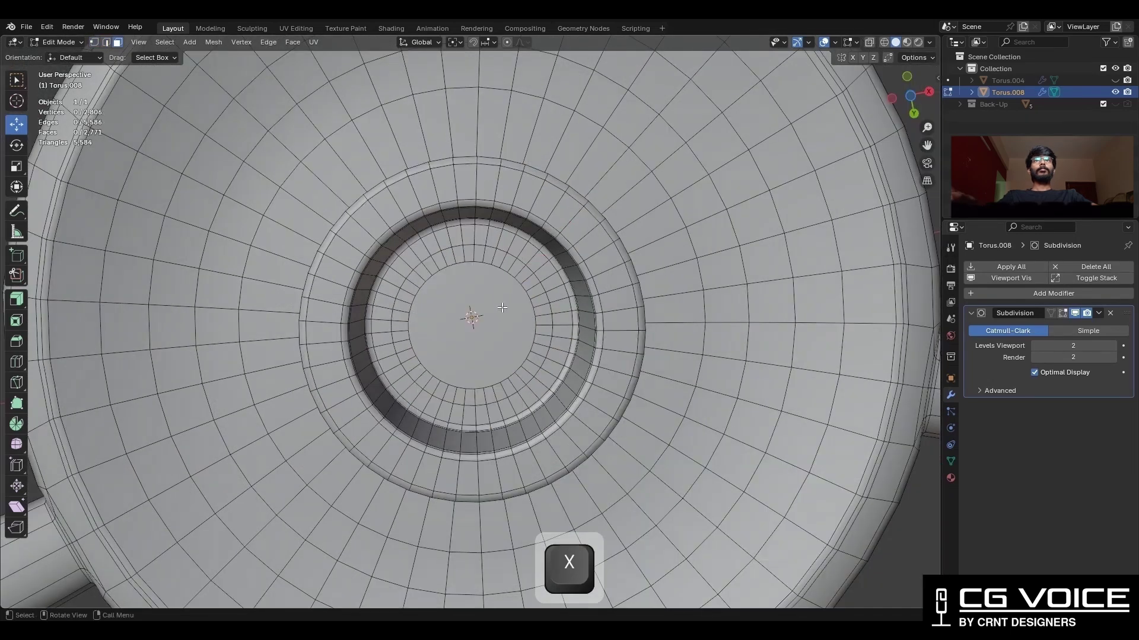
click(289, 45)
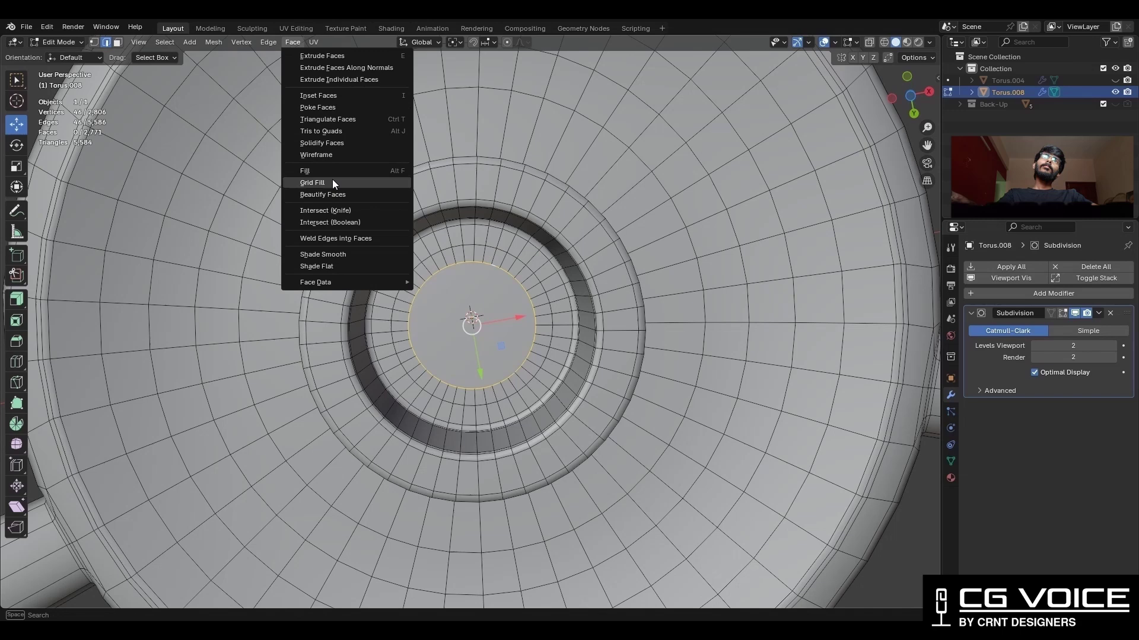
click(332, 179)
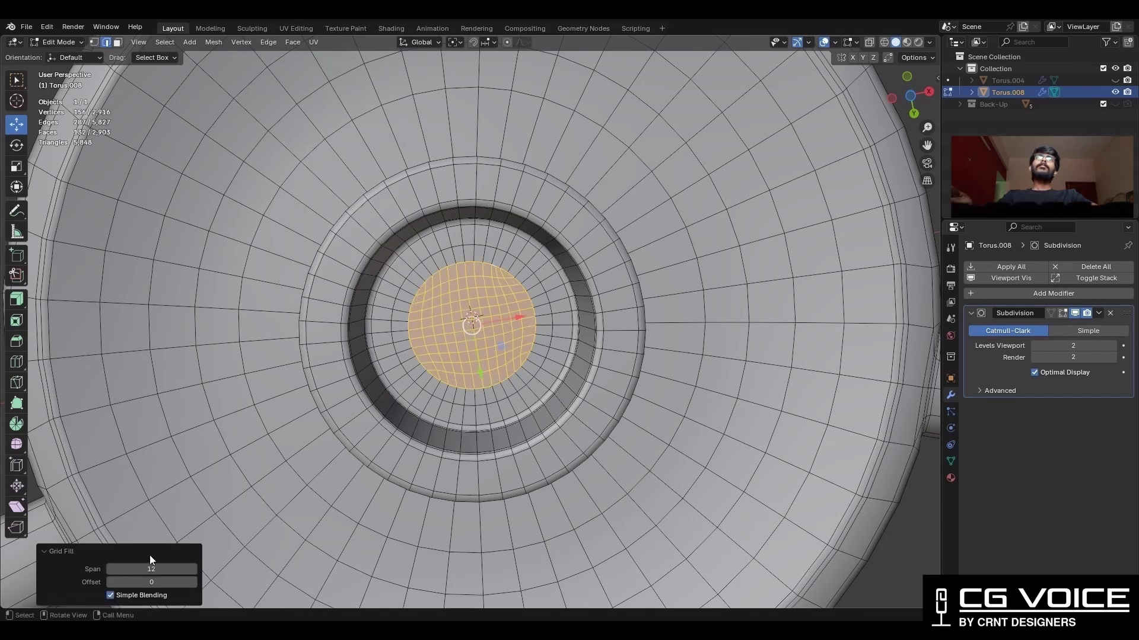
- Subdivide a cap border edge to even the vertex count and delete the inner cap face
mouse_move(195, 570)
middle_down()
mouse_move(564, 521)
mouse_move(535, 267)
middle_up()
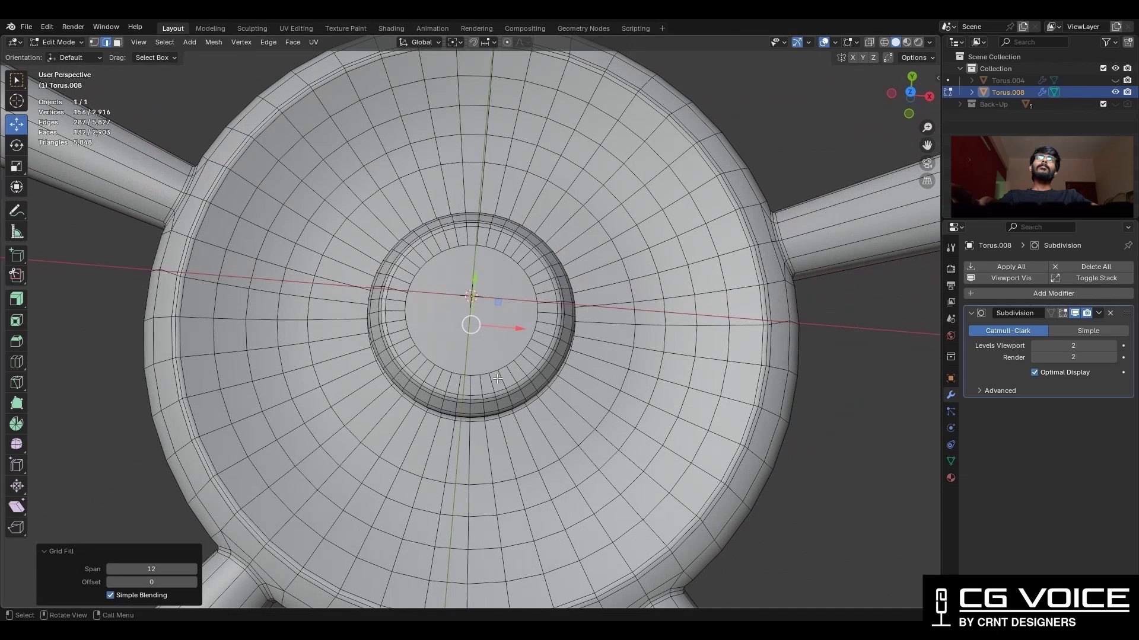
key(1)
scroll(524, 237, up, 4)
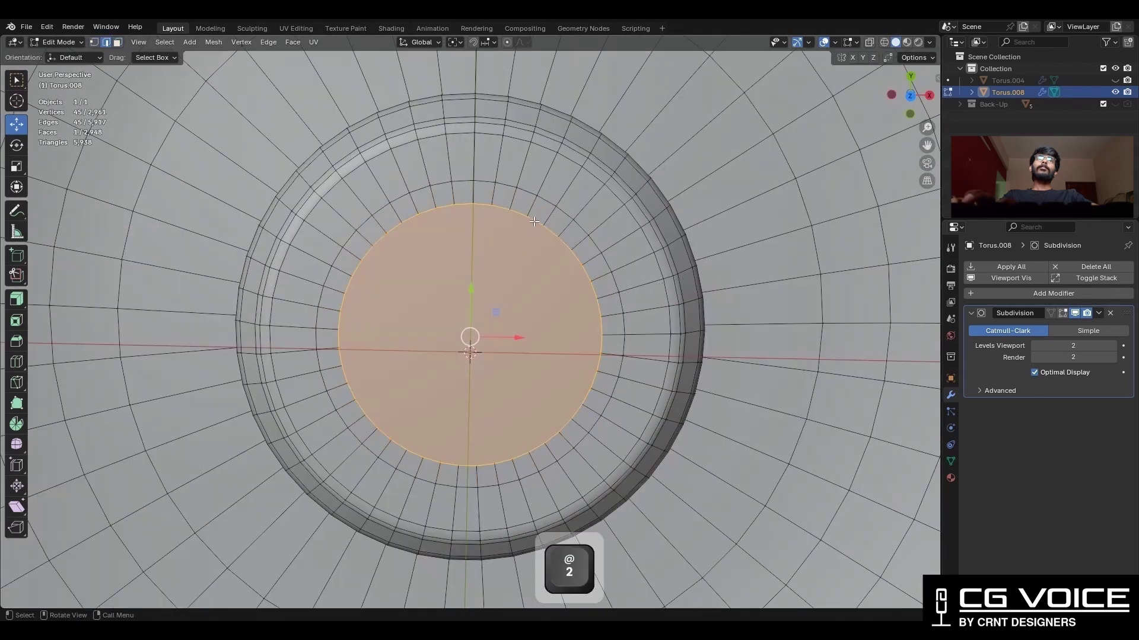
click(534, 221)
right_click(534, 221)
click(539, 201)
key(1)
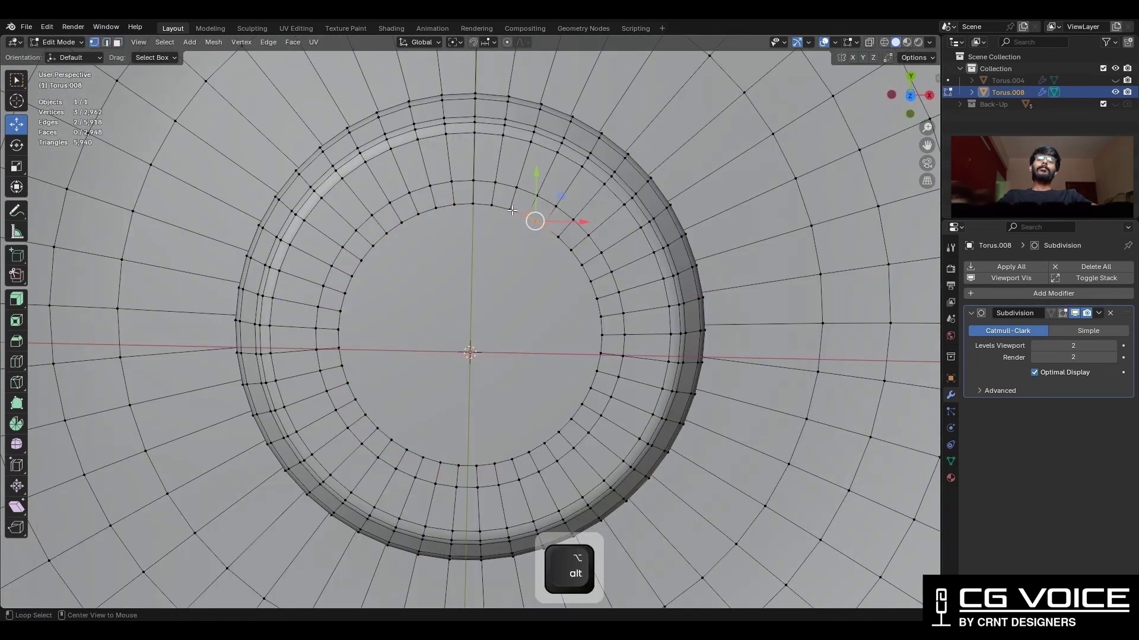
alt+click(513, 210)
key(x)
click(558, 220)
- Grid-fill the cap hole with a span of 10 and return to Object Mode
key(2)
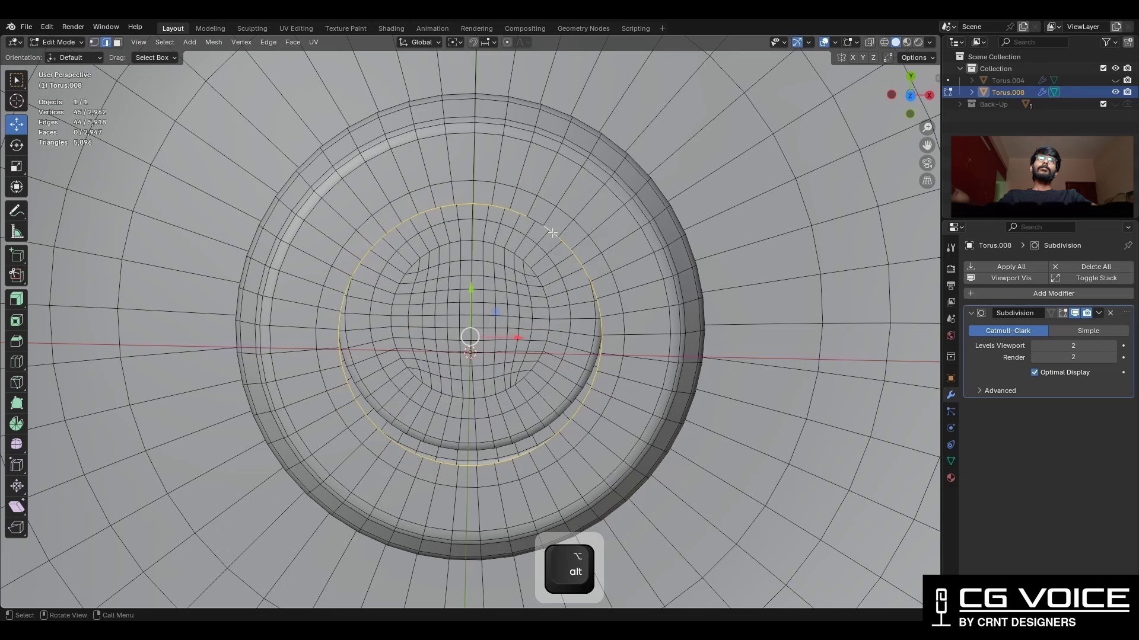
middle_drag(567, 243, 545, 212)
click(295, 43)
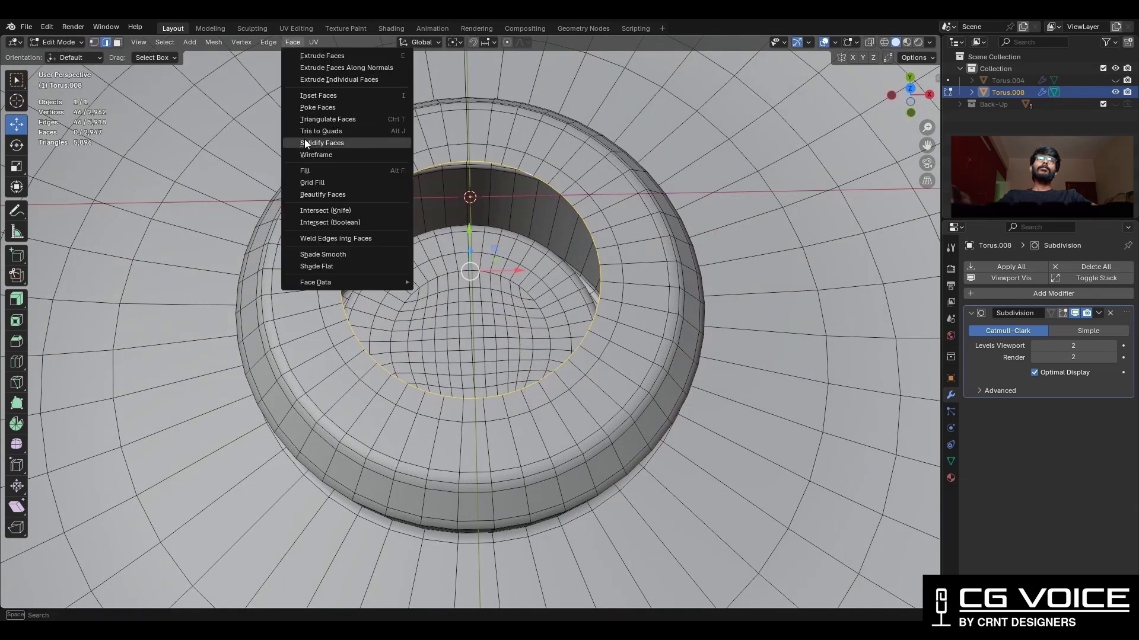
click(329, 185)
middle_drag(329, 185, 613, 272)
click(193, 572)
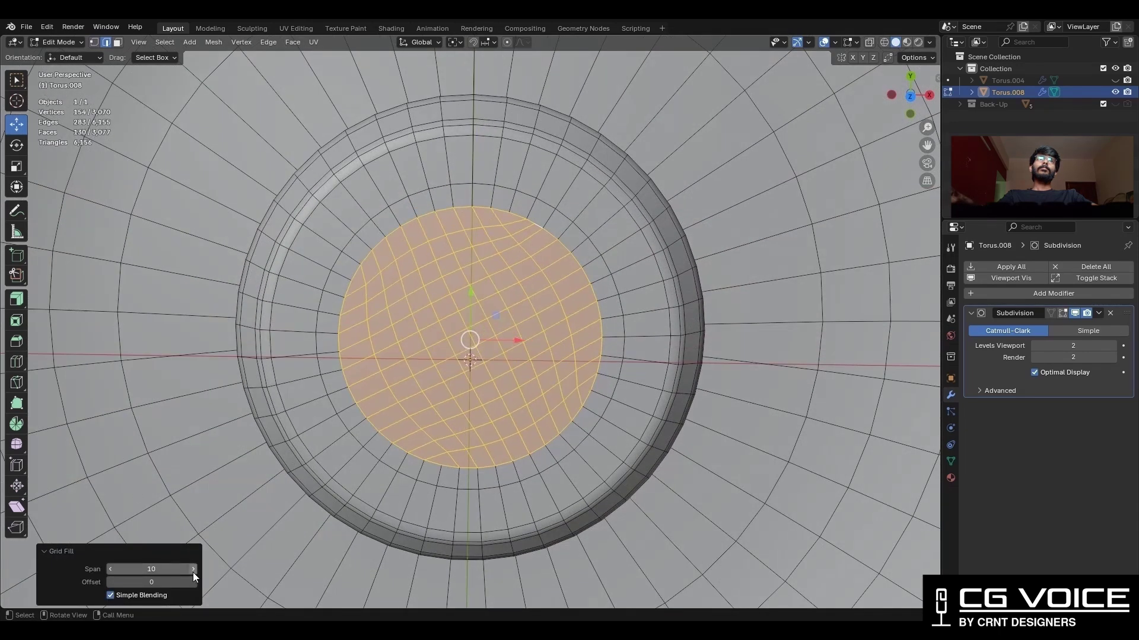
key(Tab)
- Save the wheel as Valve.blend and switch viewport shading to MatCap
key(alt+shift+z)
key(ctrl+s)
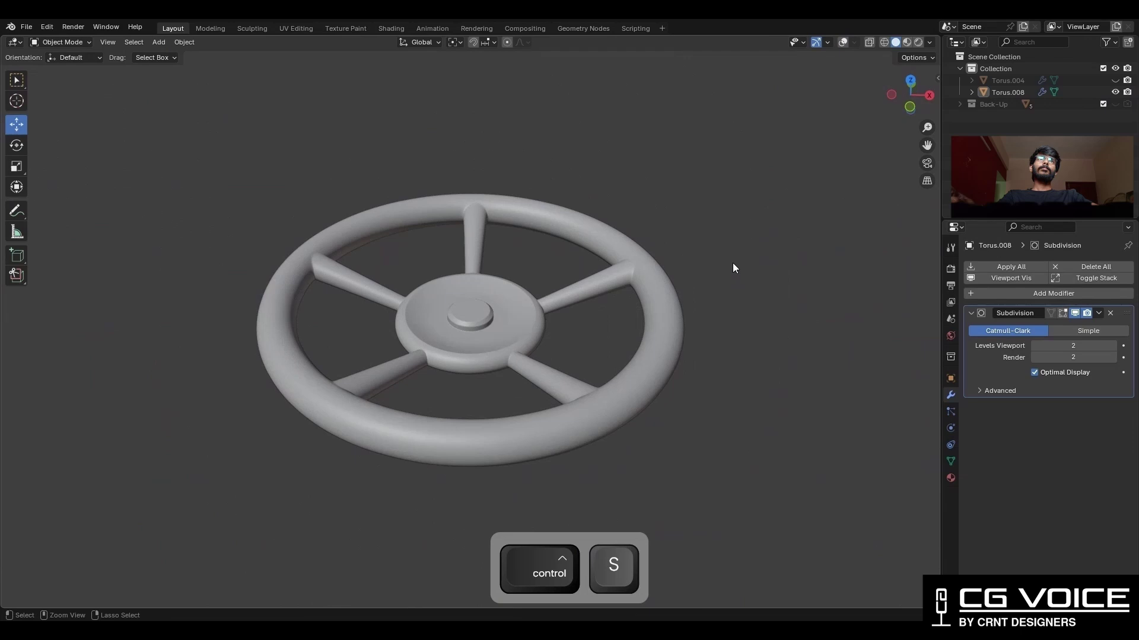
click(929, 42)
click(917, 98)
key(alt+shift+z)
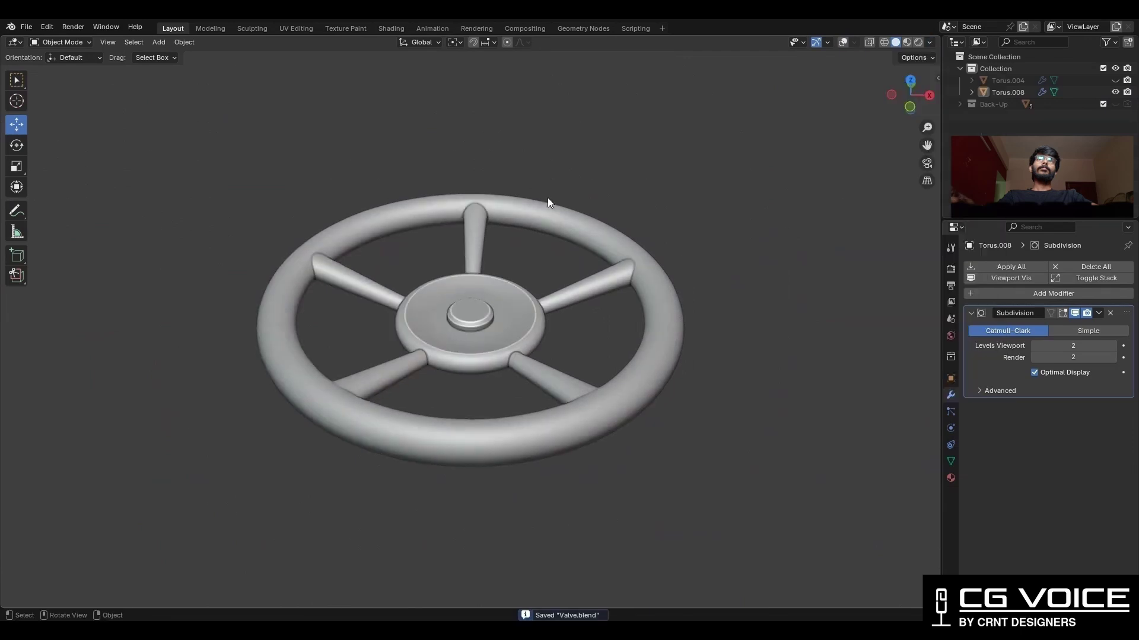
- Deselect the wheel, view it from the top, and save again
mouse_move(547, 197)
middle_down()
mouse_move(568, 309)
mouse_move(542, 204)
mouse_move(515, 322)
mouse_move(545, 327)
mouse_move(711, 218)
mouse_move(701, 254)
mouse_move(581, 162)
mouse_move(773, 40)
mouse_move(249, 453)
mouse_move(744, 508)
mouse_move(554, 150)
mouse_move(465, 182)
mouse_move(733, 242)
mouse_move(764, 214)
middle_up()
key(w)
click(545, 327)
key(ctrl+s)
key(ctrl+s)
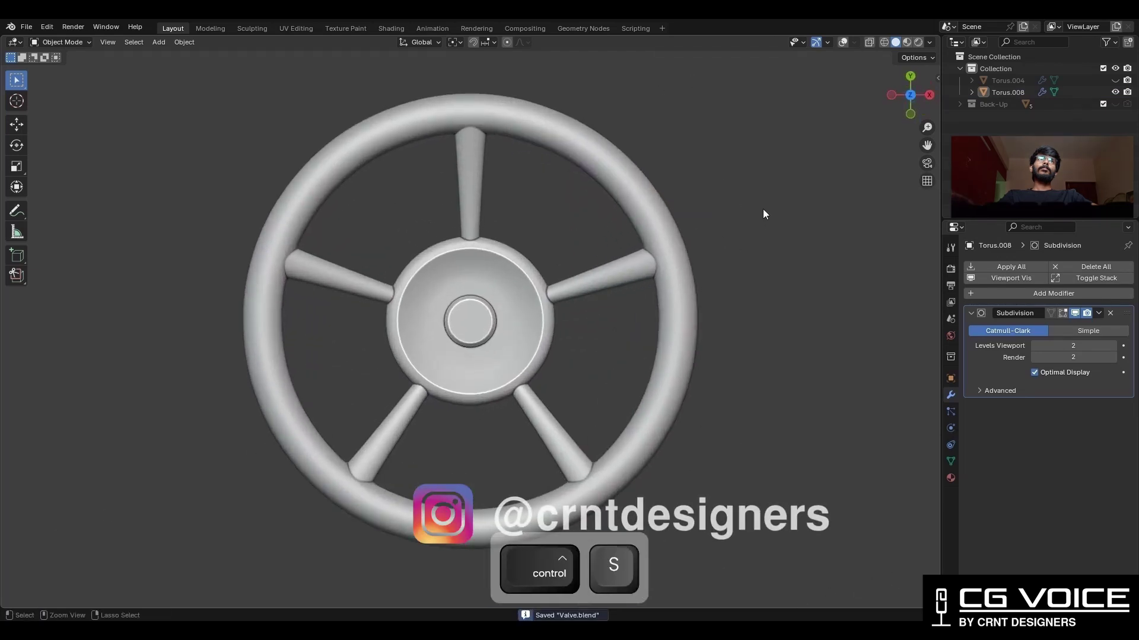